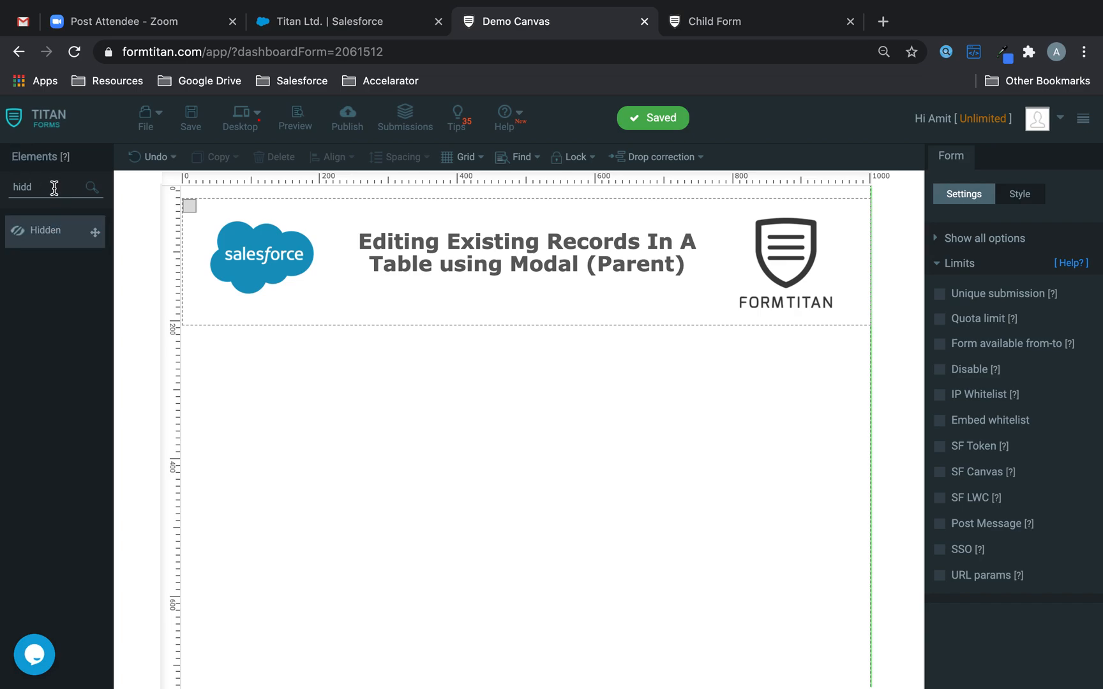
# - Find the Lookup element and place it on the canvas, centred below the header section
pyautogui.press('super+a')
pyautogui.write('loo')
pyautogui.moveTo(48, 230); pyautogui.dragTo(481, 383)
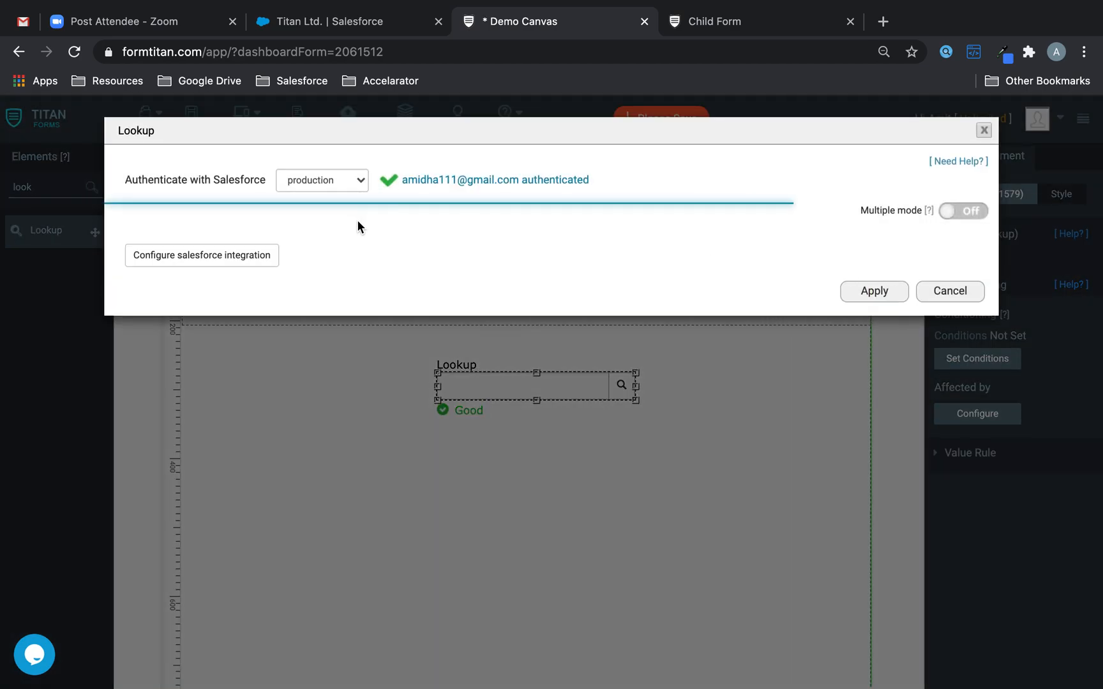
# - Configure the lookup's Salesforce integration to use the Account object and apply the settings
pyautogui.click(211, 254)
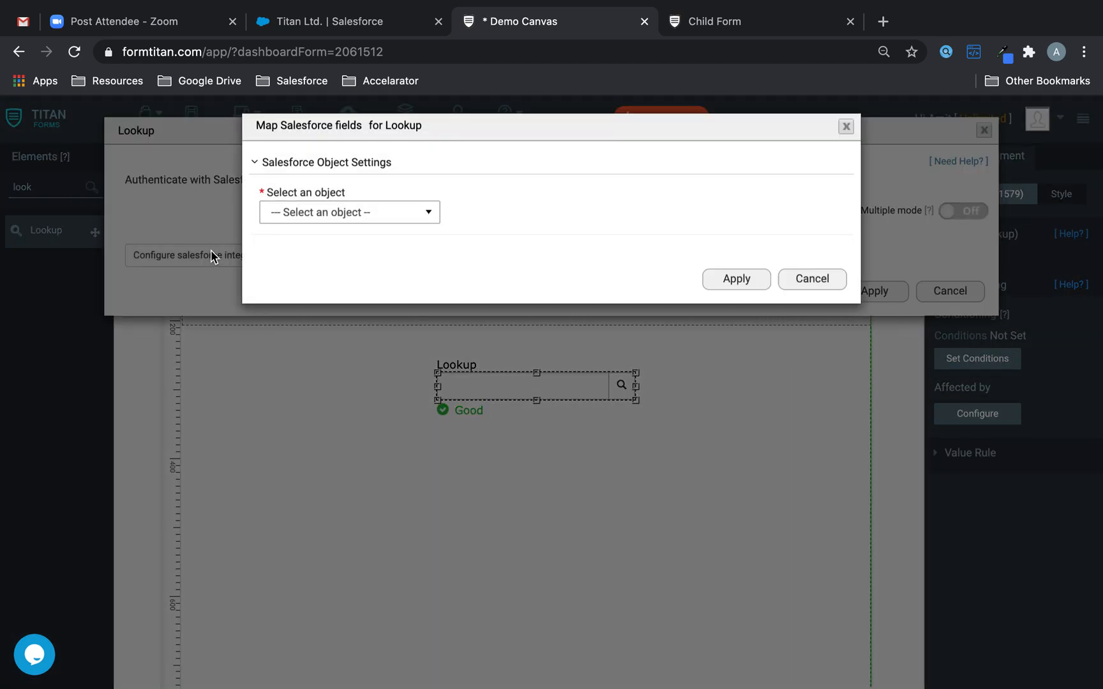
pyautogui.click(379, 217)
pyautogui.click(336, 281)
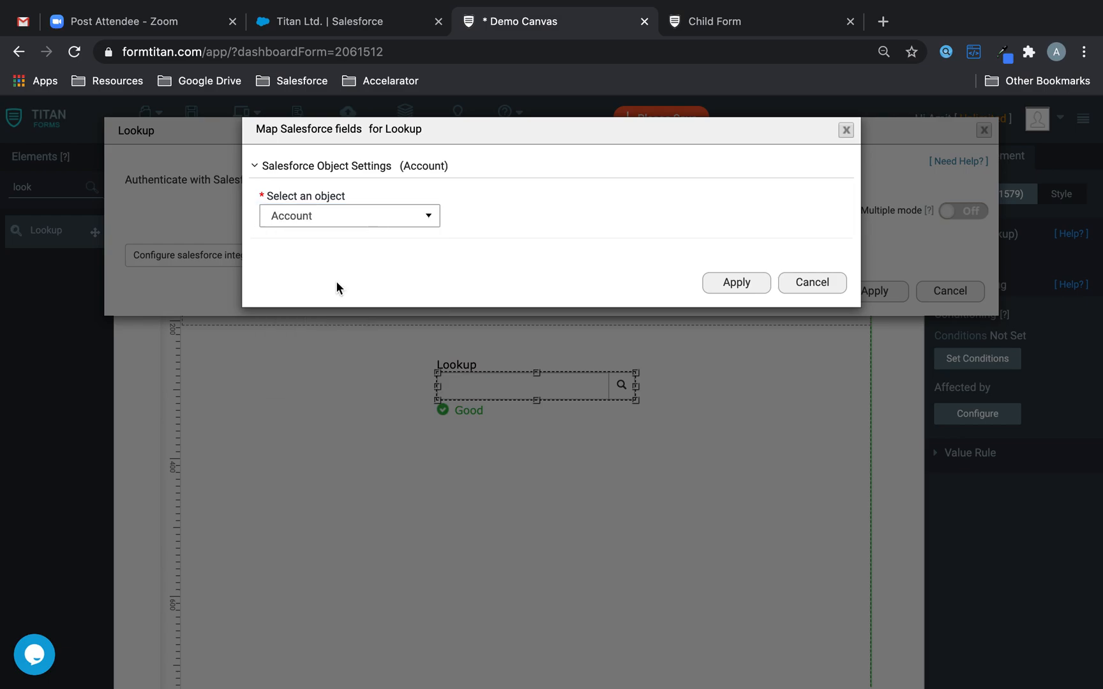
pyautogui.click(746, 287)
pyautogui.click(727, 473)
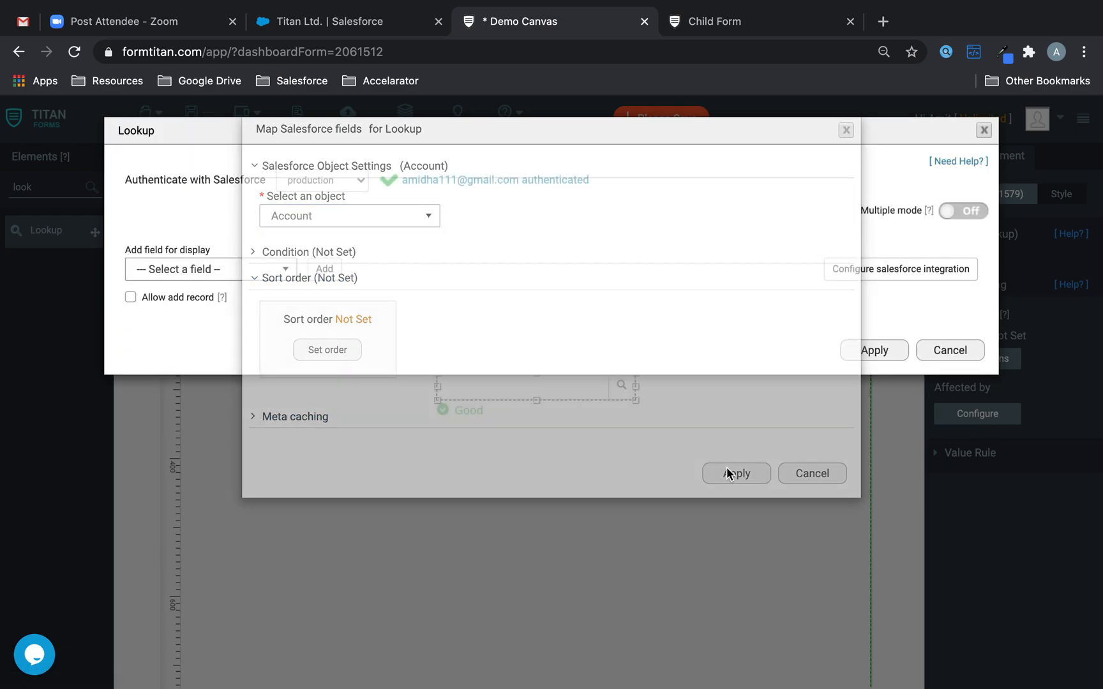
pyautogui.click(868, 641)
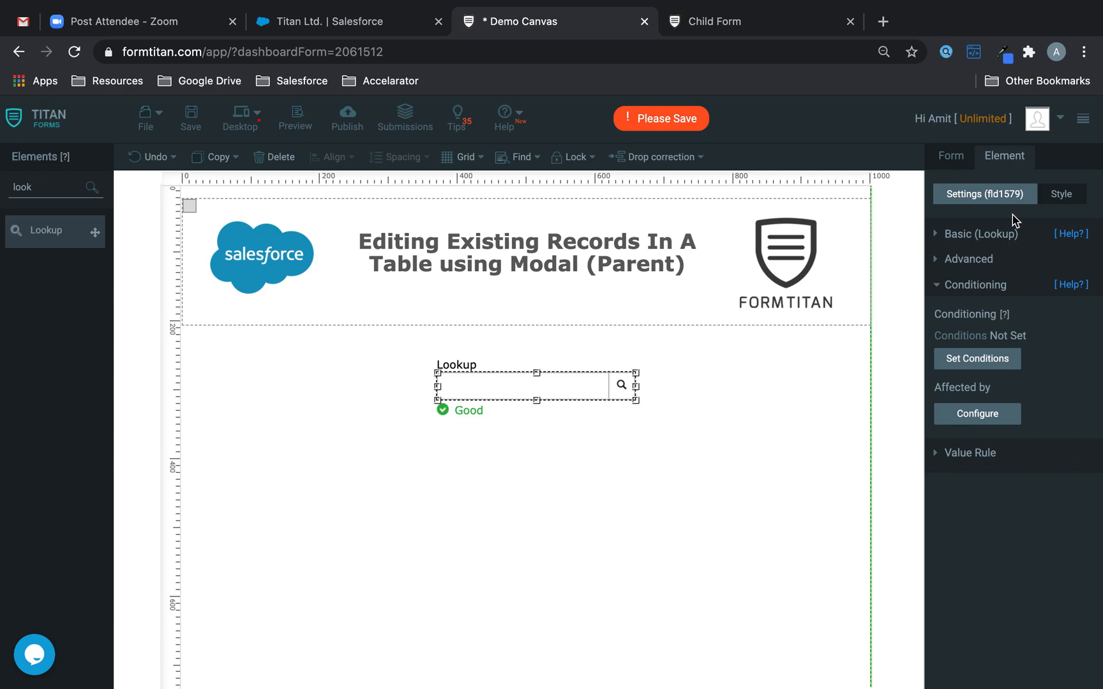
# - Label the lookup Accounts and shift it slightly closer to the header
pyautogui.click(986, 234)
pyautogui.doubleClick(990, 281)
pyautogui.write('Accounts')
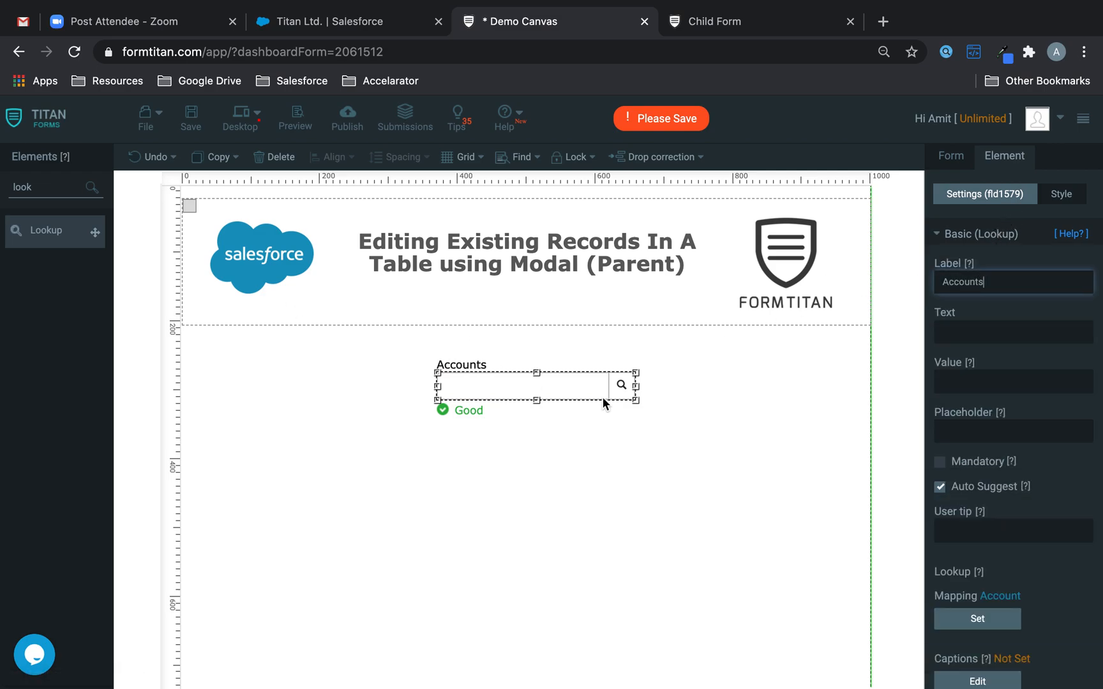
pyautogui.moveTo(591, 392); pyautogui.dragTo(580, 376)
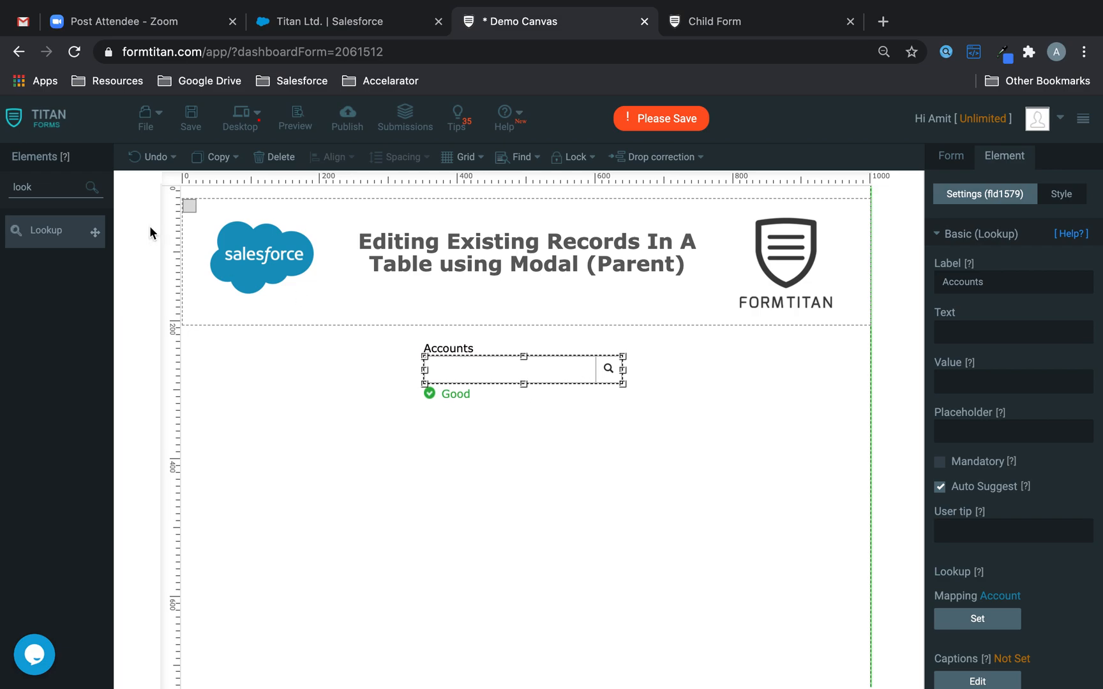
# - Add a Table element below the Accounts lookup and enlarge it to nearly the full form width
pyautogui.doubleClick(51, 187)
pyautogui.write('tabe')
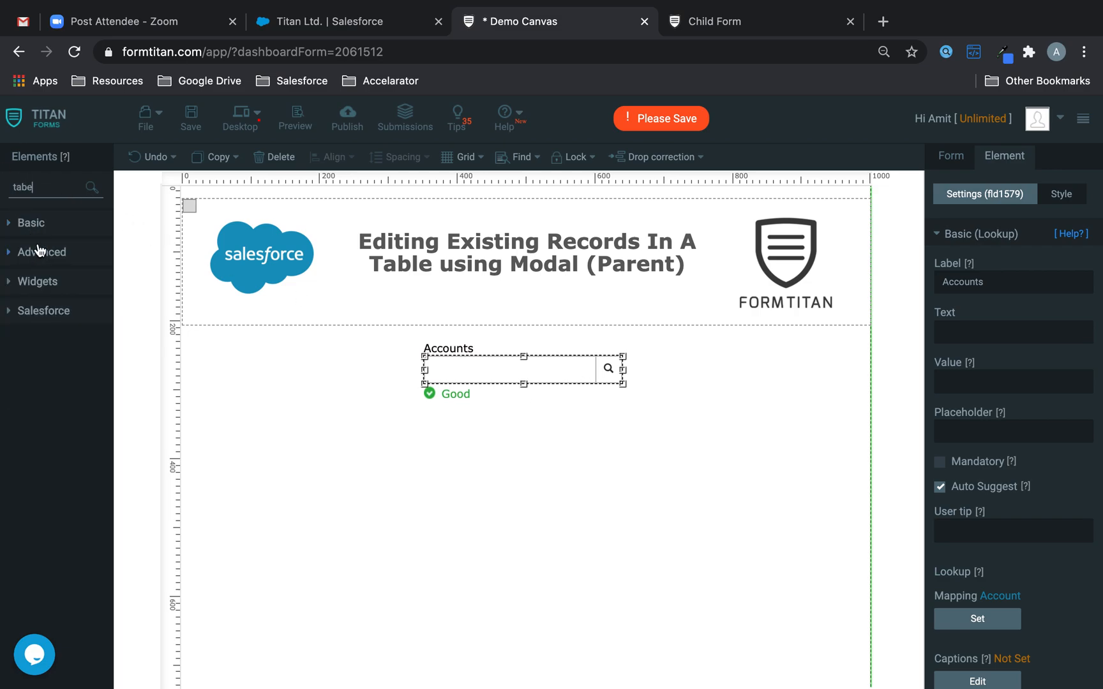
pyautogui.press('BackSpace')
pyautogui.moveTo(61, 272); pyautogui.dragTo(267, 468)
pyautogui.moveTo(479, 581); pyautogui.dragTo(849, 649)
# - Rename the table's three columns as Fullname, Email and Account ID
pyautogui.click(993, 358)
pyautogui.write('Fullname')
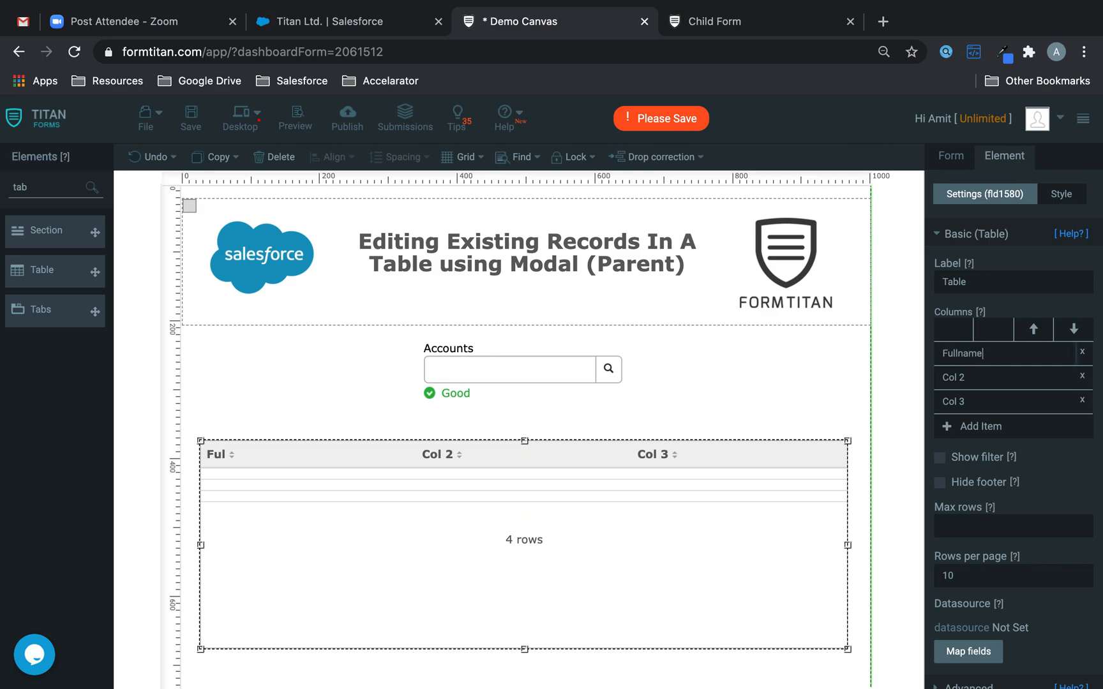
pyautogui.click(995, 372)
pyautogui.write('Email')
pyautogui.click(1039, 400)
pyautogui.write('Ac')
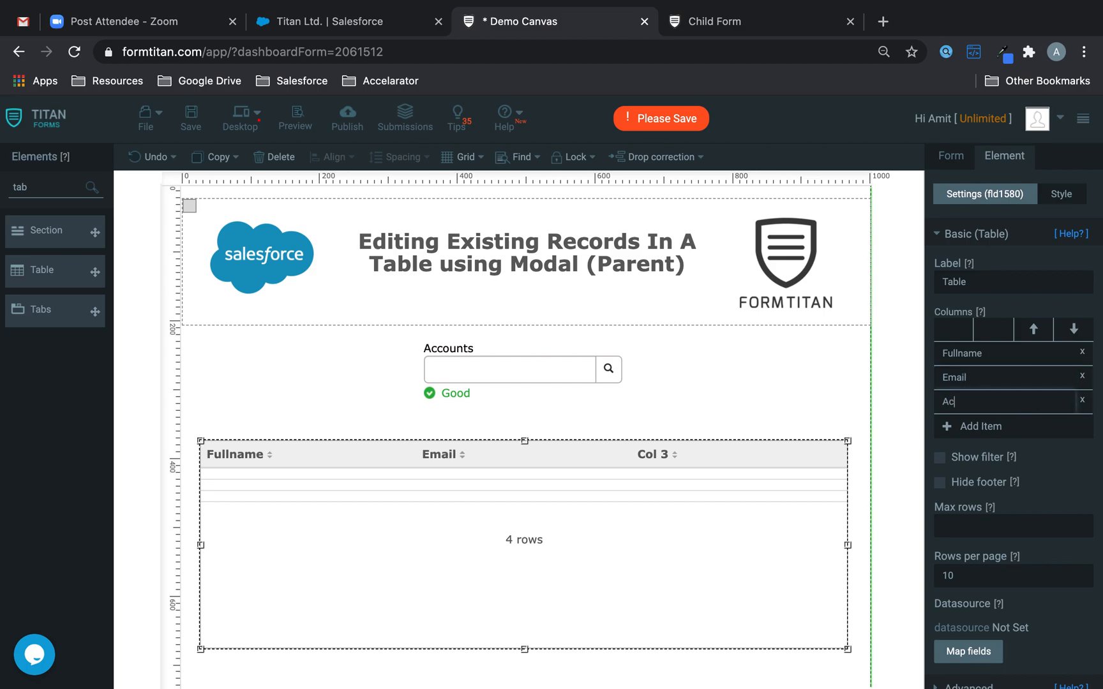
pyautogui.write('count ID')
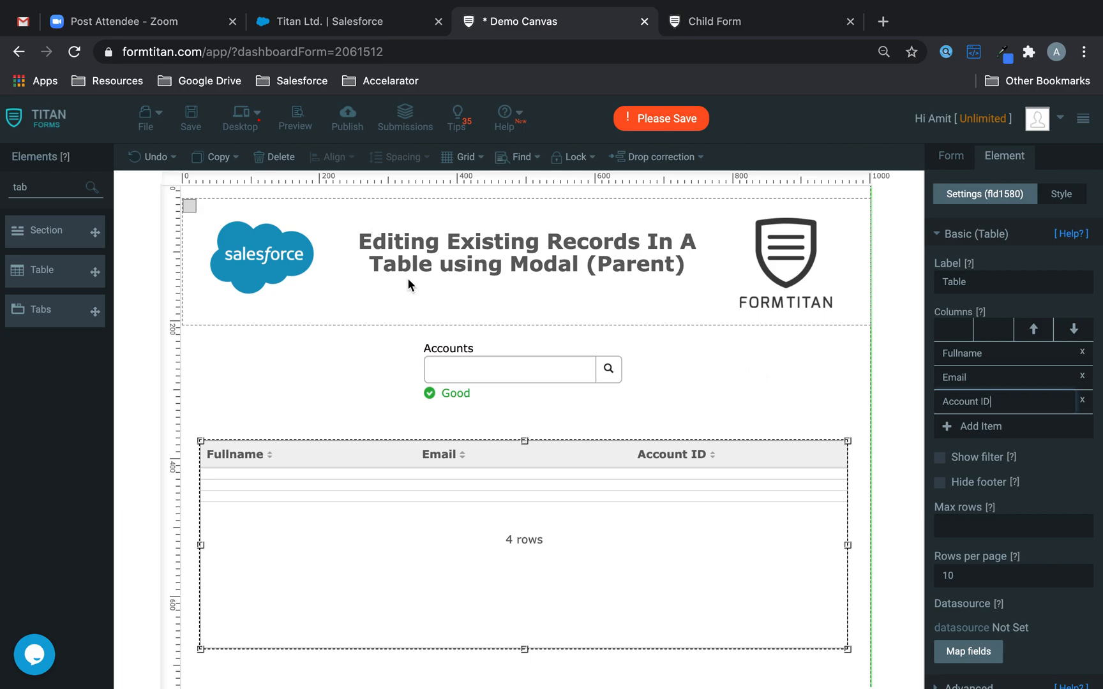
# - Move the Accounts lookup above the table's left end and place an enlarged Hidden element above its right side
pyautogui.moveTo(526, 371); pyautogui.dragTo(333, 404)
pyautogui.moveTo(59, 187); pyautogui.dragTo(3, 178)
pyautogui.write('hidd')
pyautogui.moveTo(45, 230); pyautogui.dragTo(523, 354)
pyautogui.moveTo(651, 350); pyautogui.dragTo(751, 411)
pyautogui.moveTo(711, 365); pyautogui.dragTo(799, 383)
# - Name the hidden field Contact ID and save the form
pyautogui.doubleClick(973, 285)
pyautogui.write('Contact ID')
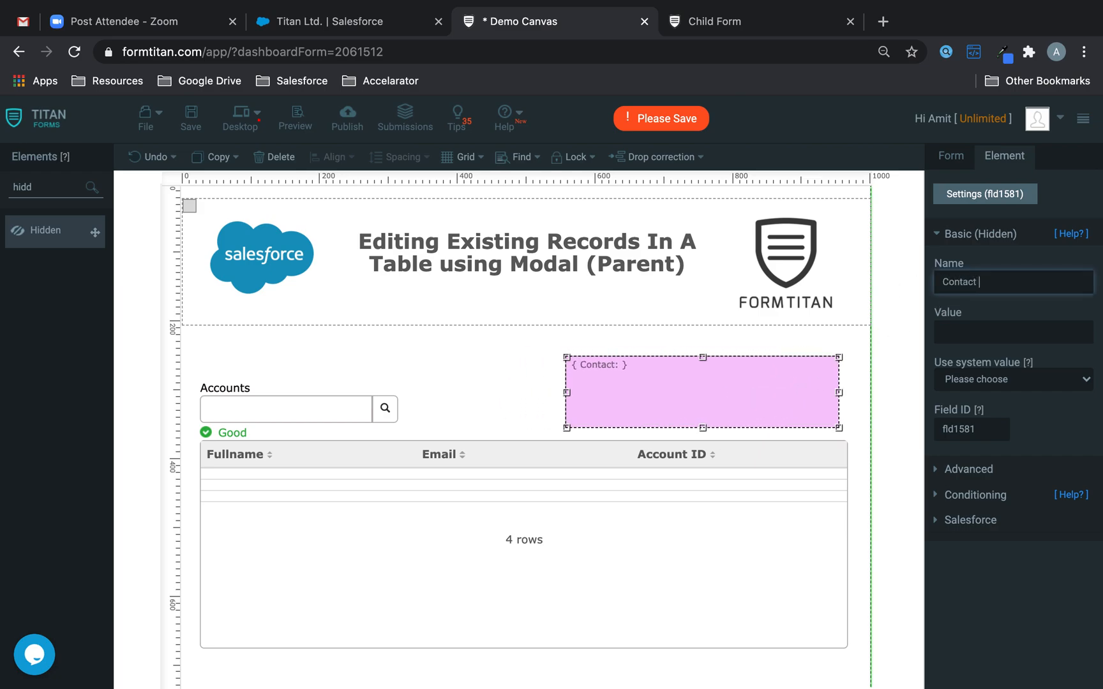
pyautogui.click(190, 115)
pyautogui.click(524, 352)
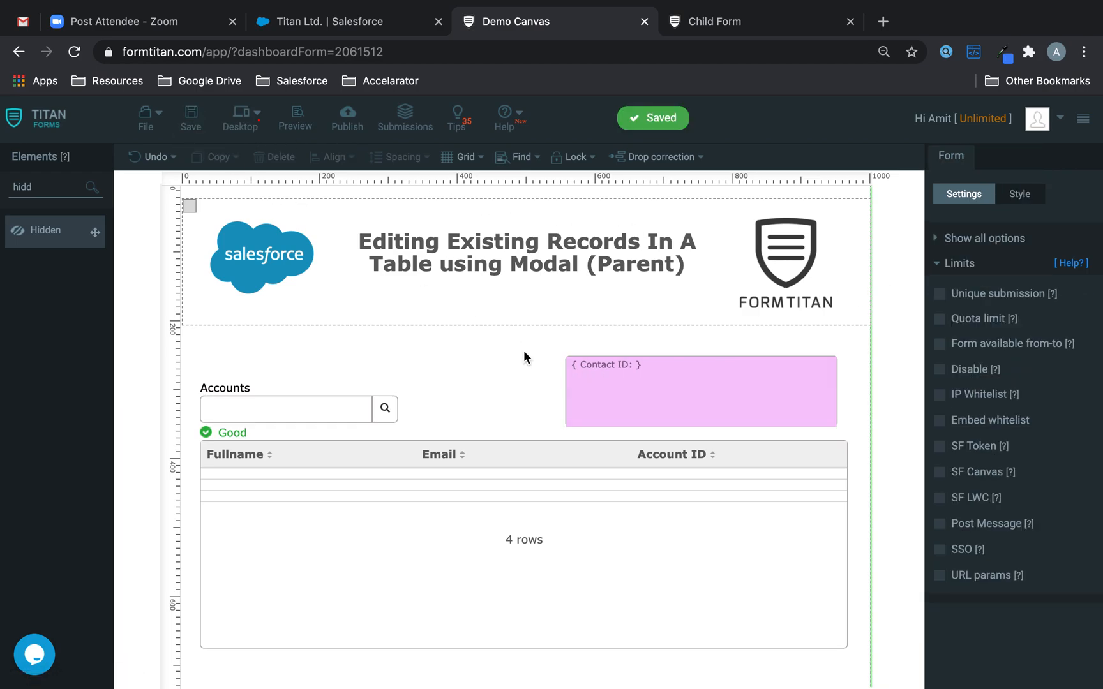
# - Open the table's Salesforce field mapping and delete the existing Contact object entry
pyautogui.click(676, 491)
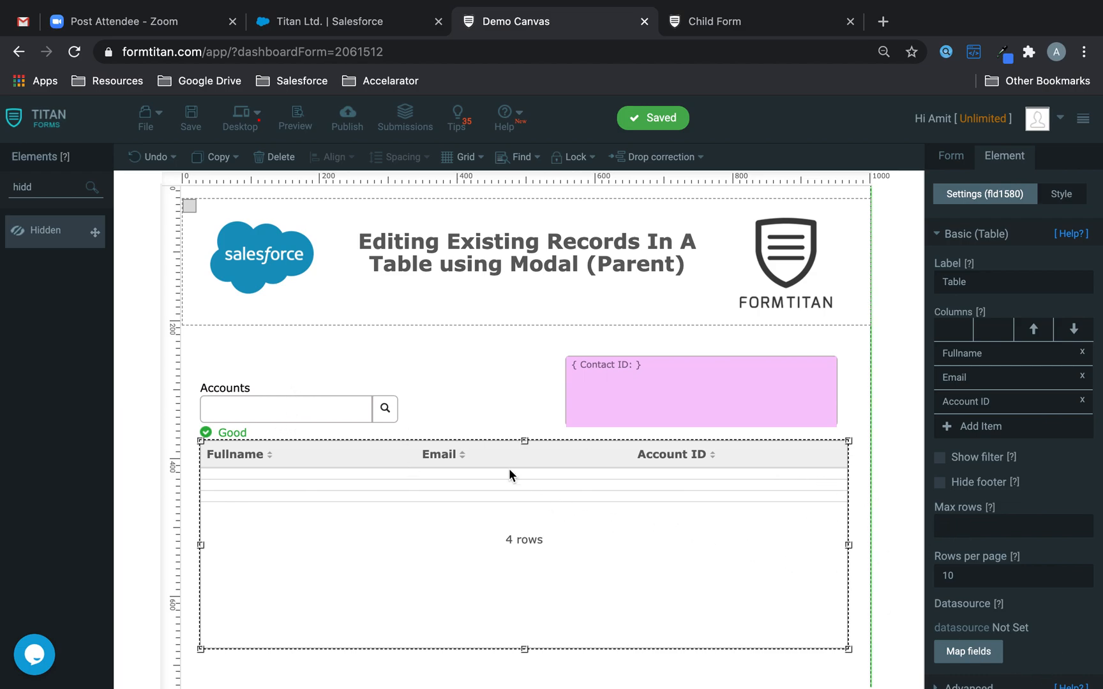
pyautogui.click(981, 657)
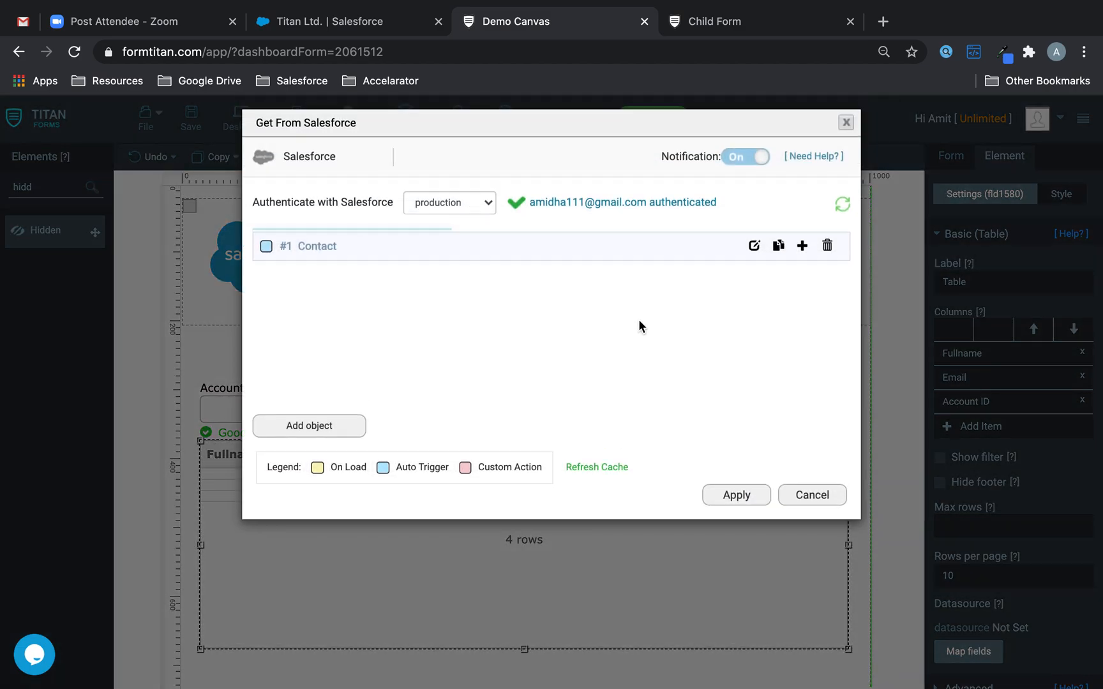
pyautogui.click(828, 249)
# - Add a new mapping object to the table's data source and choose Contact as its Salesforce object
pyautogui.click(337, 292)
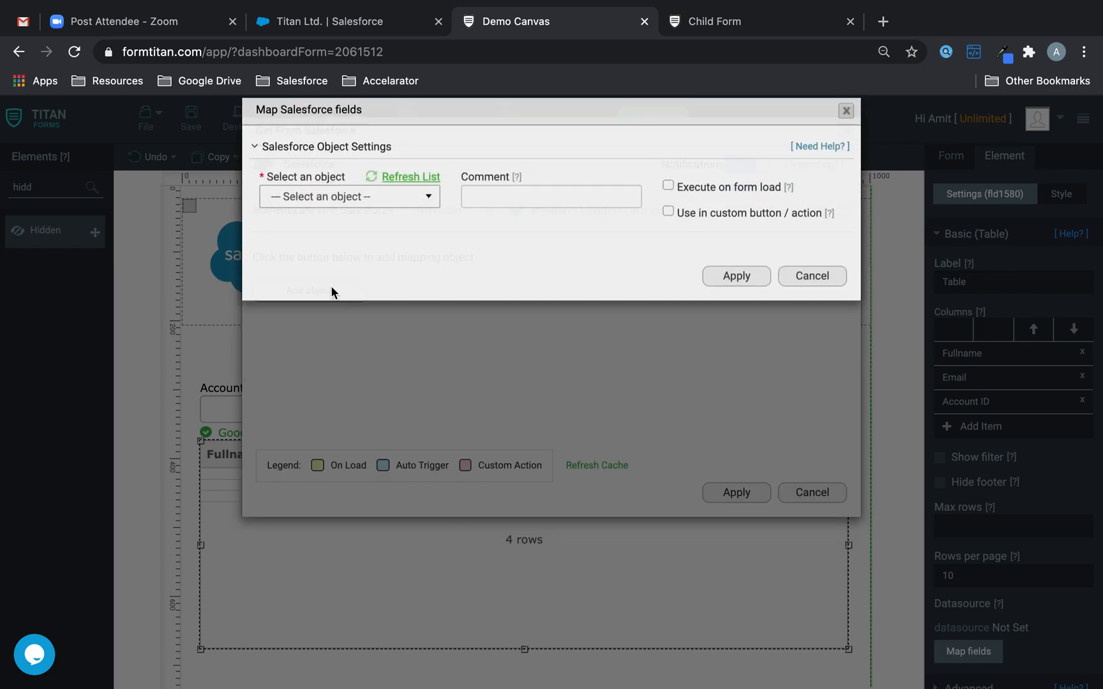
pyautogui.click(351, 215)
pyautogui.write('ont')
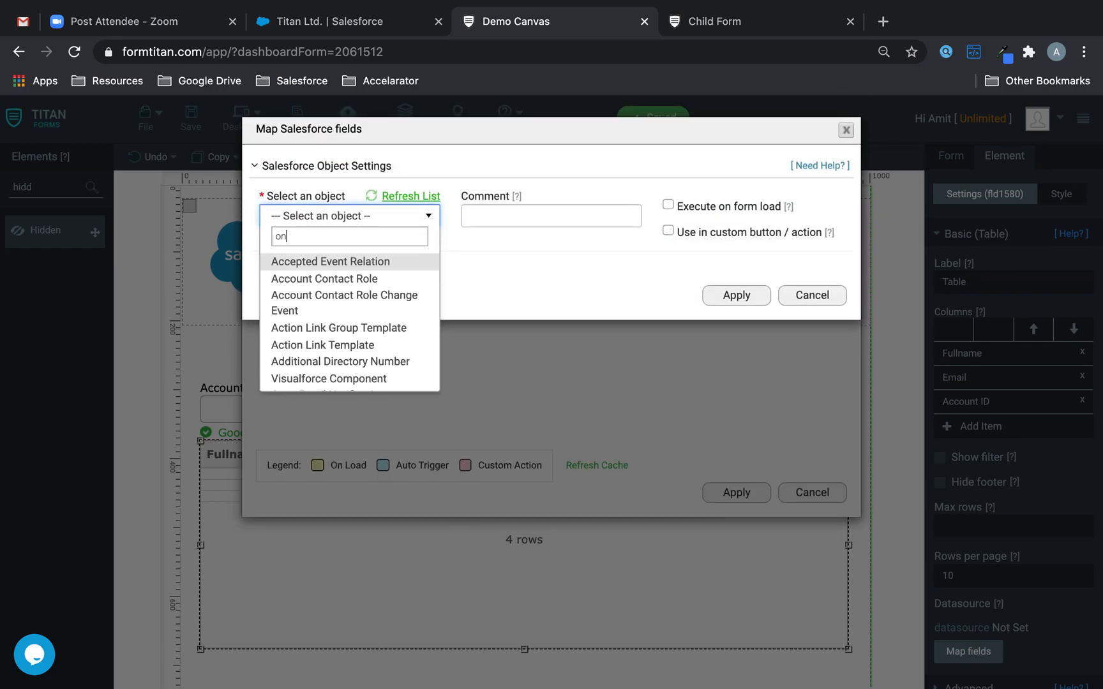
pyautogui.press('BackSpace')
pyautogui.press('BackSpace')
pyautogui.press('BackSpace')
pyautogui.write('cont')
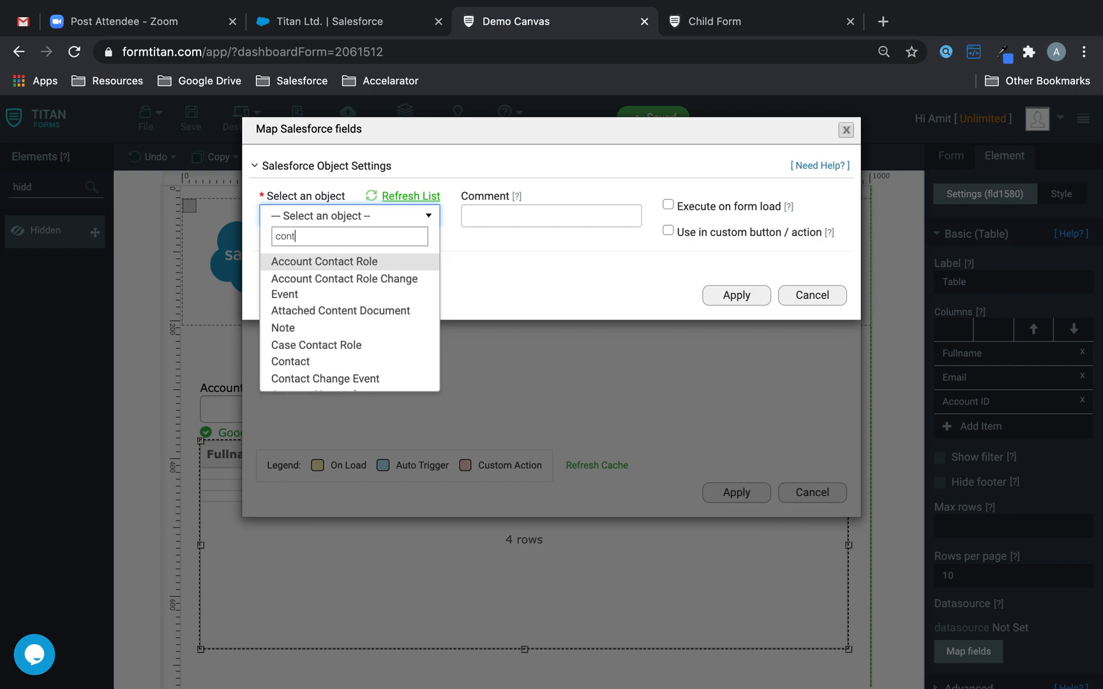
pyautogui.click(304, 362)
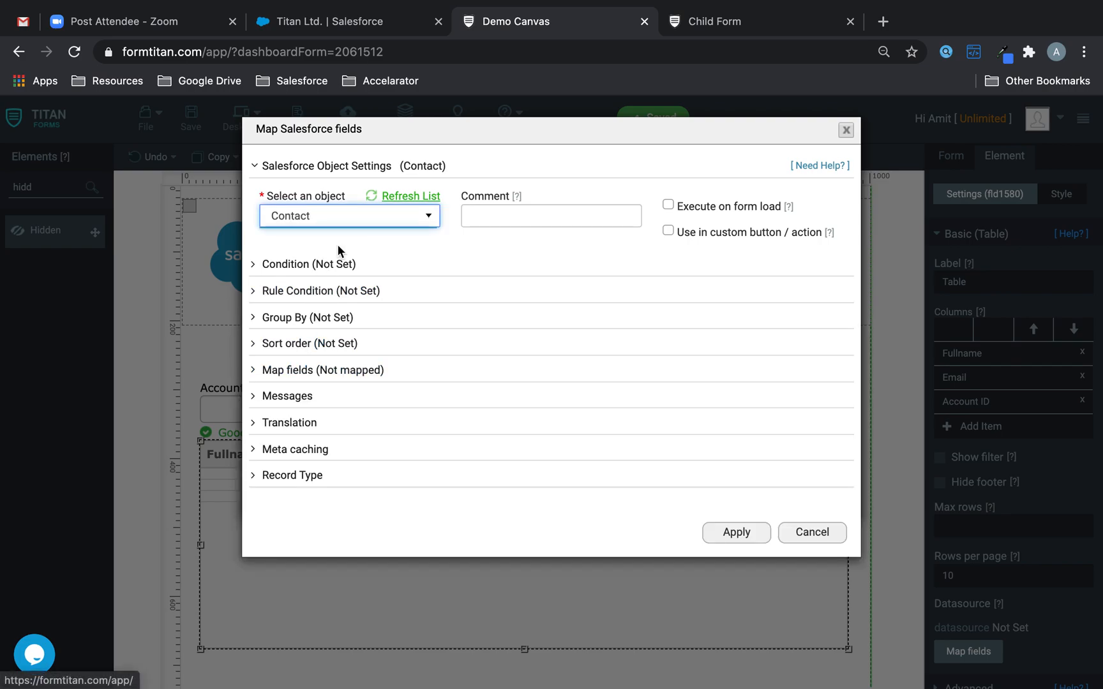
# - Set the Contact condition to Account ID Equals Accounts, taking All IDs when there are multiple matches
pyautogui.click(328, 260)
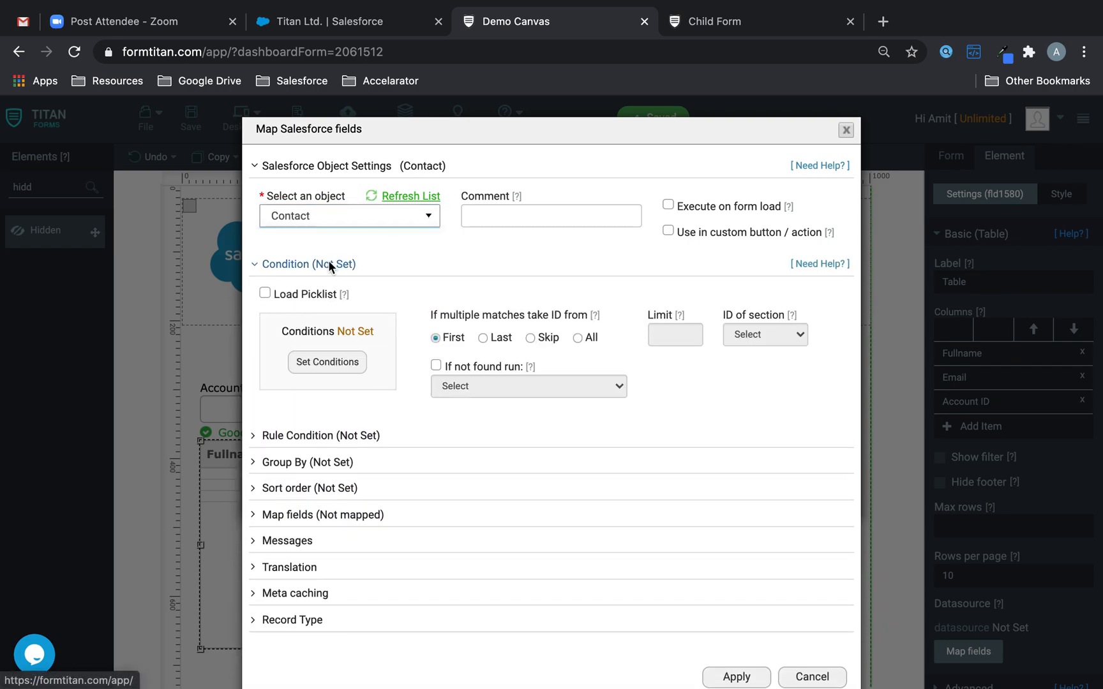
pyautogui.click(577, 338)
pyautogui.click(353, 370)
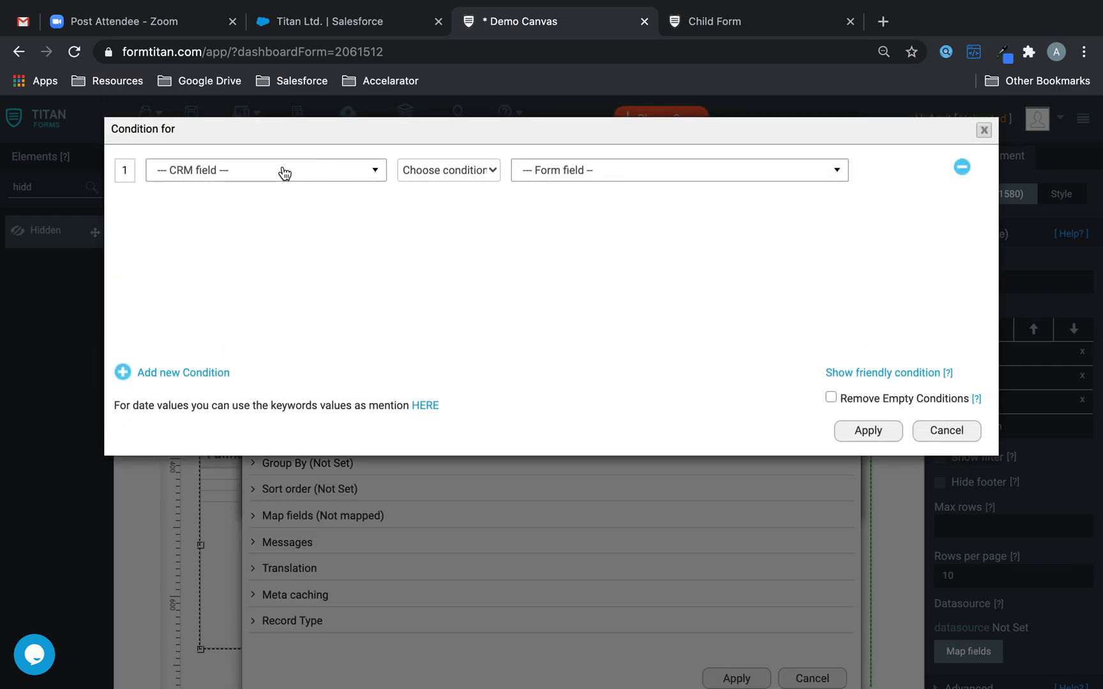
pyautogui.click(281, 171)
pyautogui.click(194, 337)
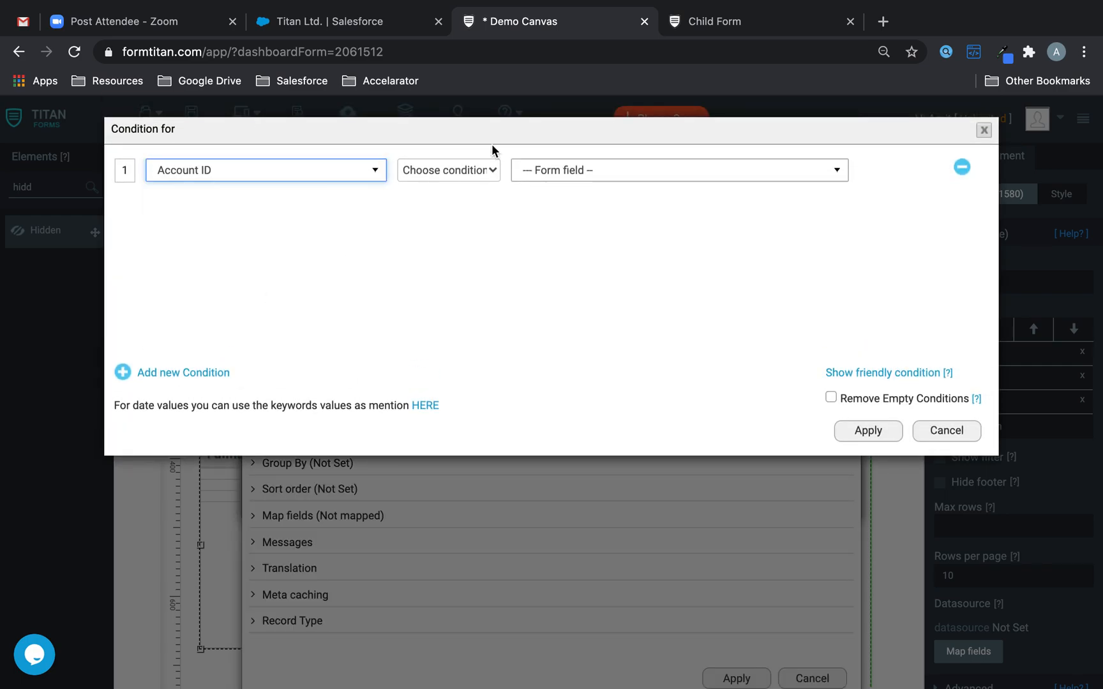
pyautogui.click(492, 168)
pyautogui.click(454, 181)
pyautogui.click(548, 179)
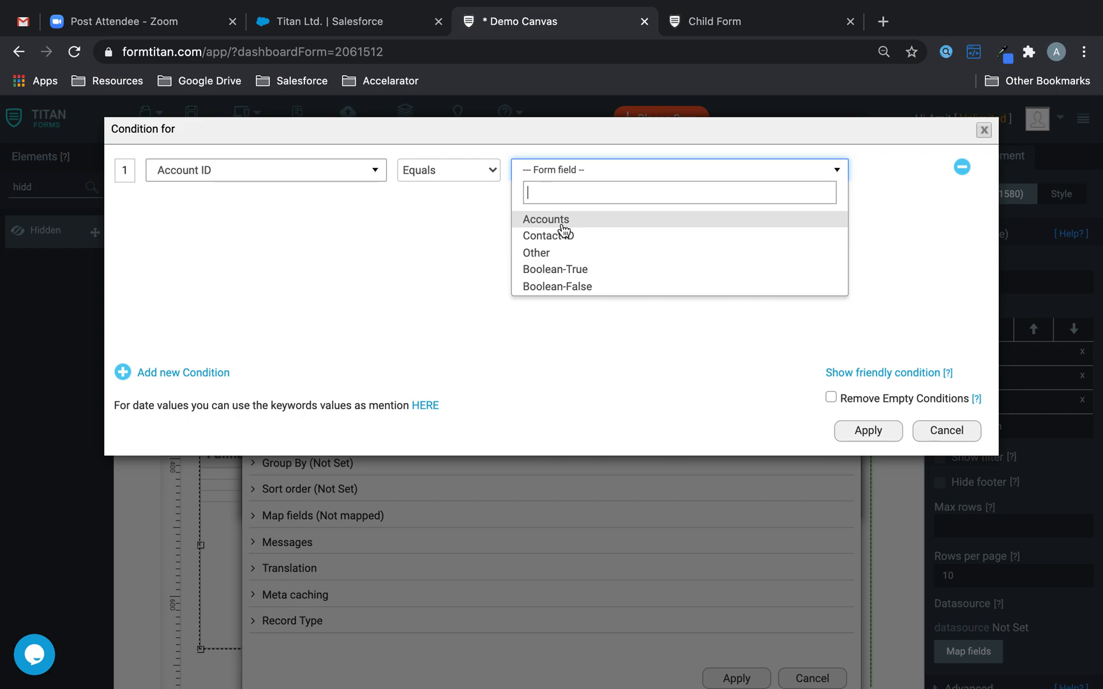
pyautogui.click(560, 220)
pyautogui.click(868, 431)
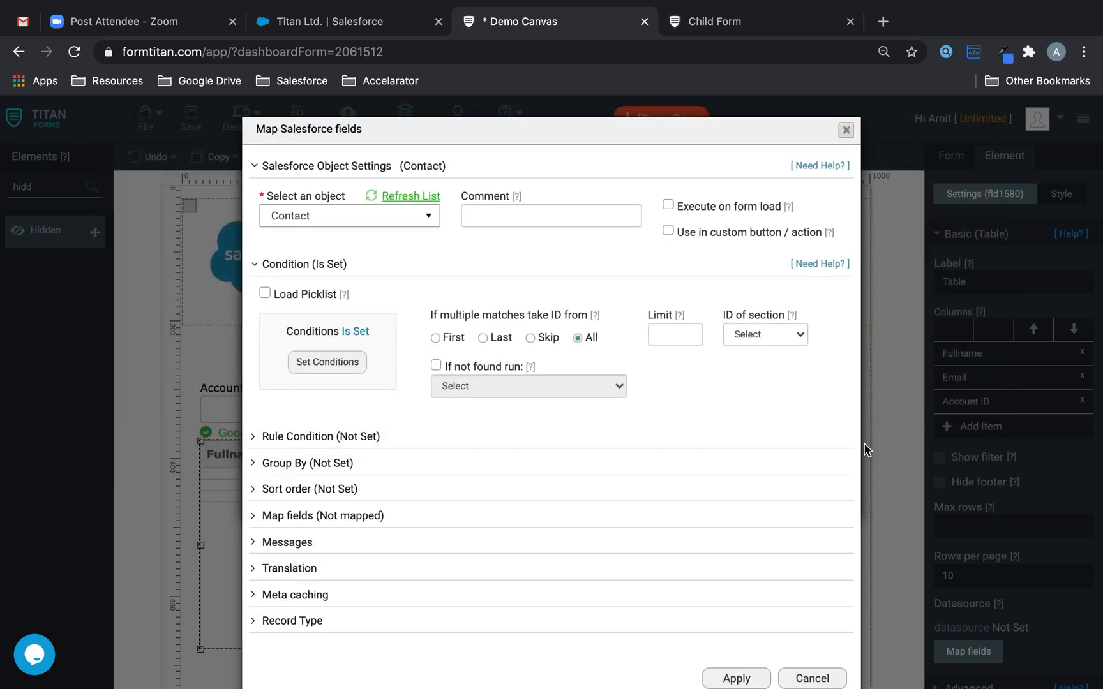
# - Map the table's Fullname column to the Full Name field and its Email column to the Email field
pyautogui.click(361, 516)
pyautogui.click(313, 588)
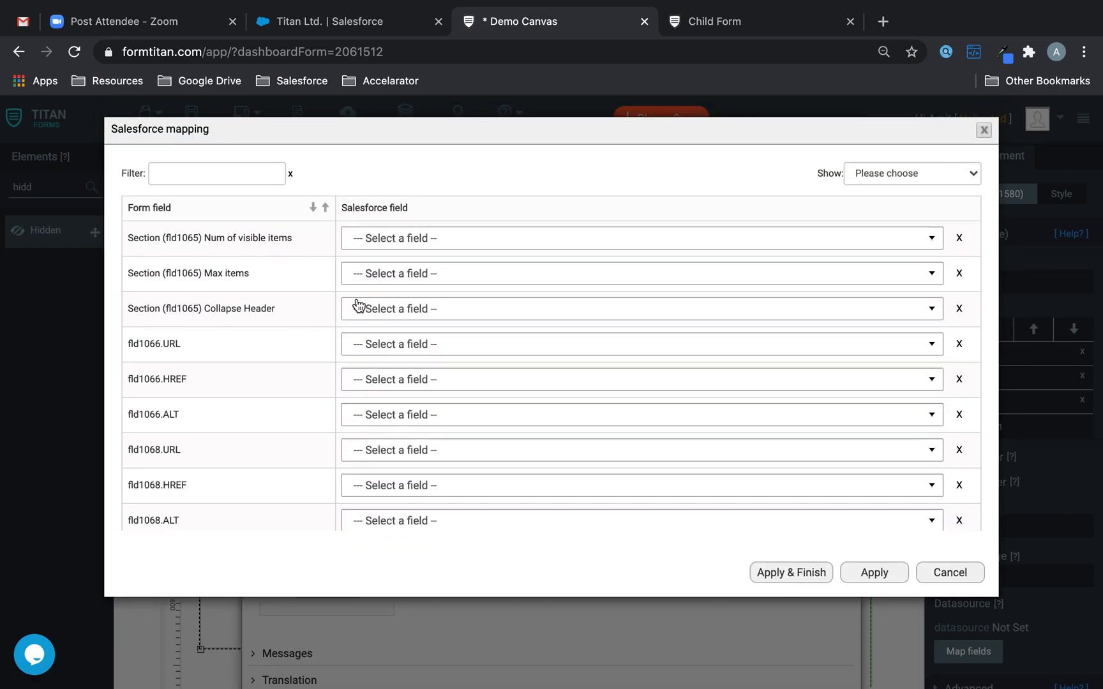
pyautogui.scroll(-5, 363, 430)
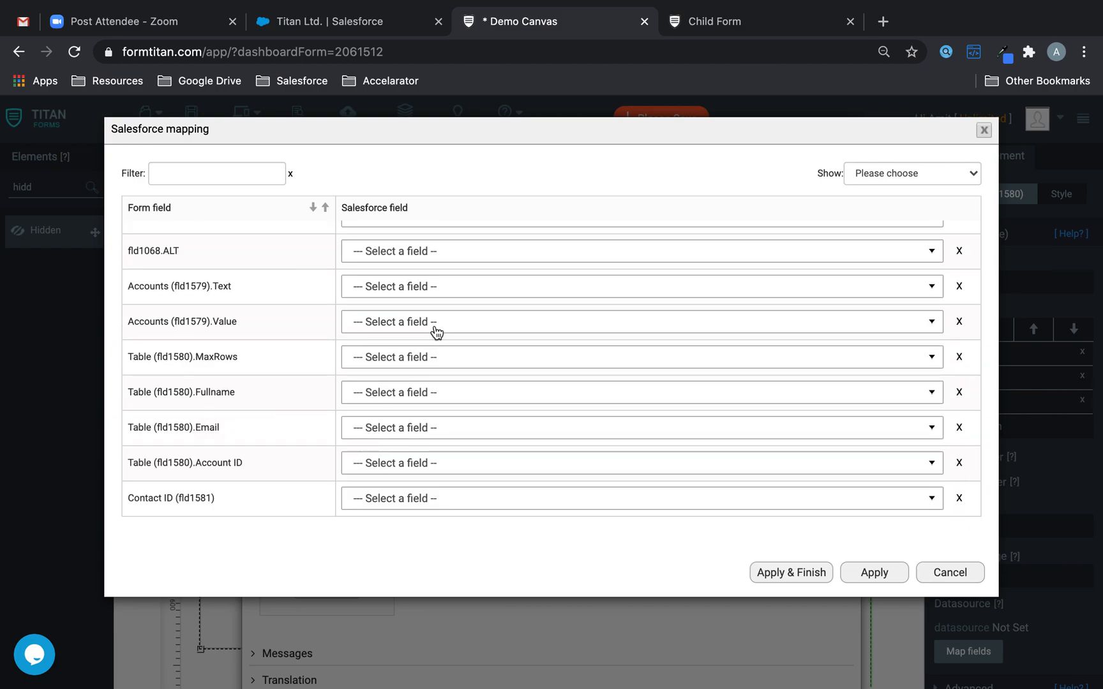
pyautogui.click(412, 388)
pyautogui.write('full')
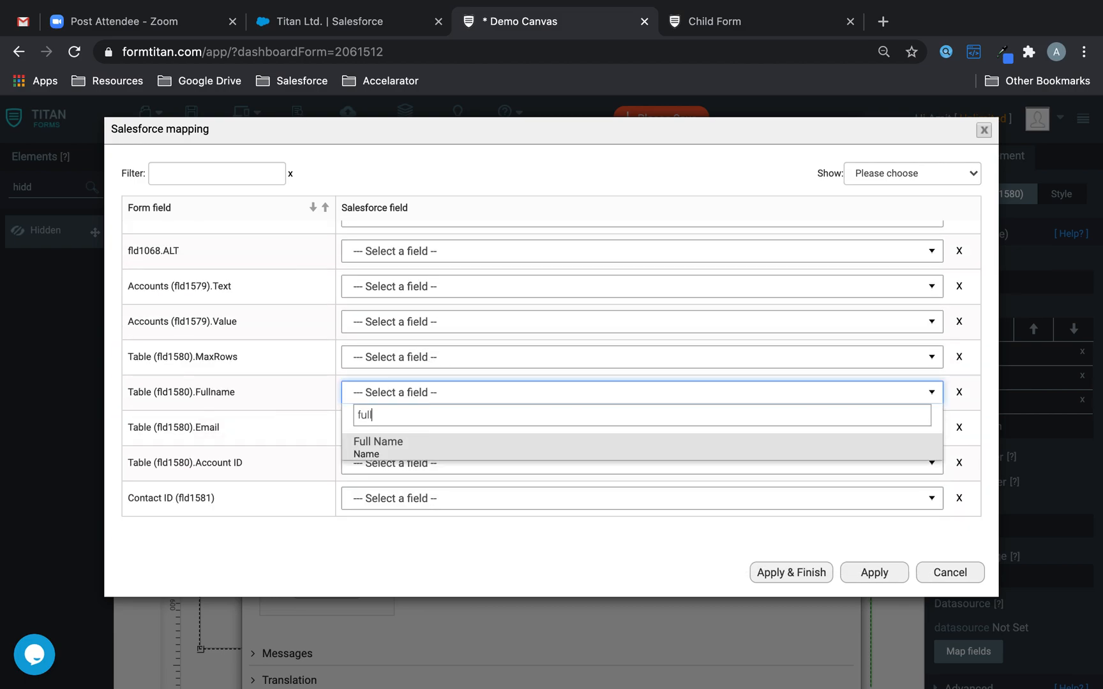
pyautogui.click(421, 452)
pyautogui.click(428, 429)
pyautogui.write('email')
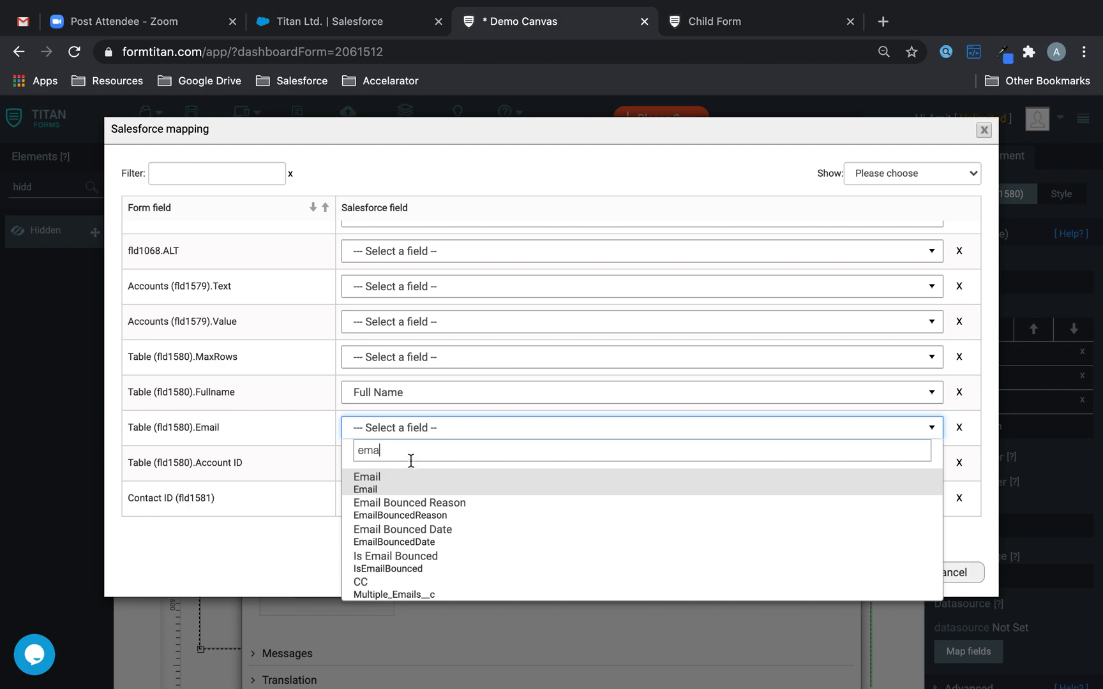
pyautogui.click(403, 477)
# - Map the table's Account ID column to Account ID with a reference to Account Name, and finish the mapping
pyautogui.click(410, 464)
pyautogui.write('acc')
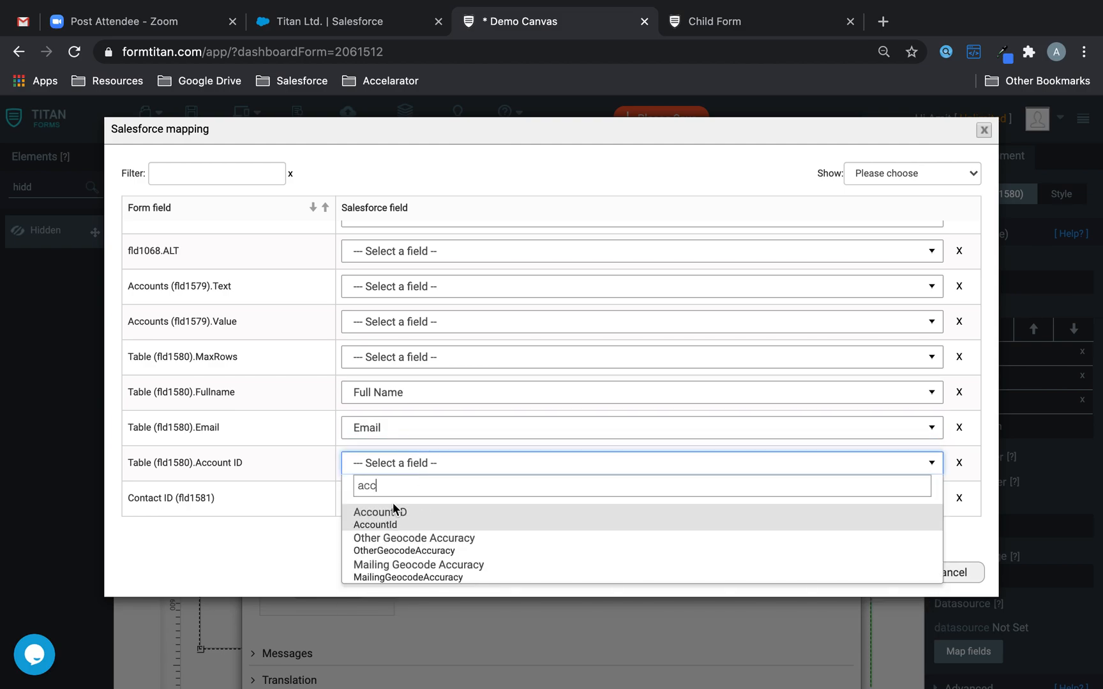
pyautogui.click(385, 515)
pyautogui.click(605, 464)
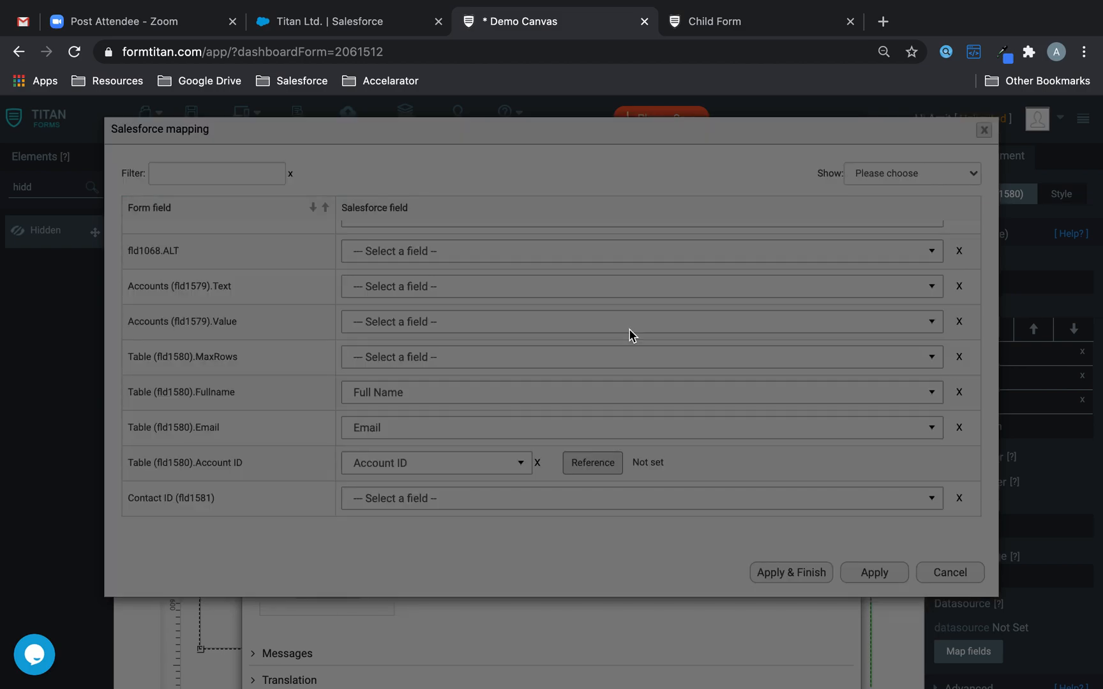
pyautogui.click(614, 167)
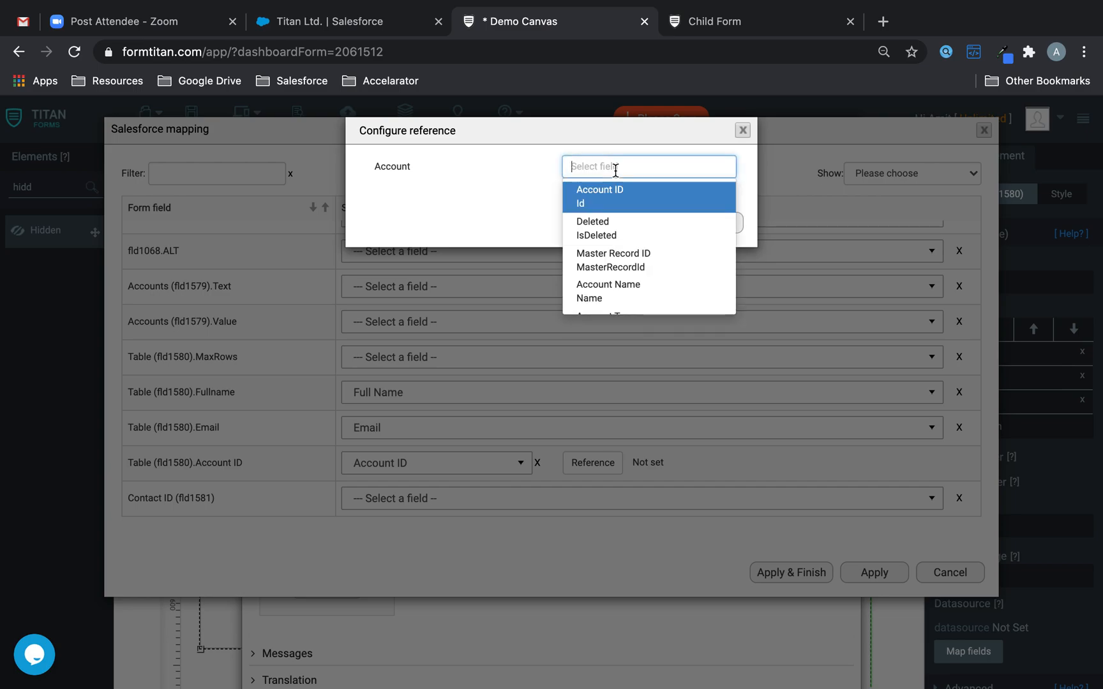
pyautogui.scroll(-1, 608, 265)
pyautogui.click(608, 264)
pyautogui.click(642, 220)
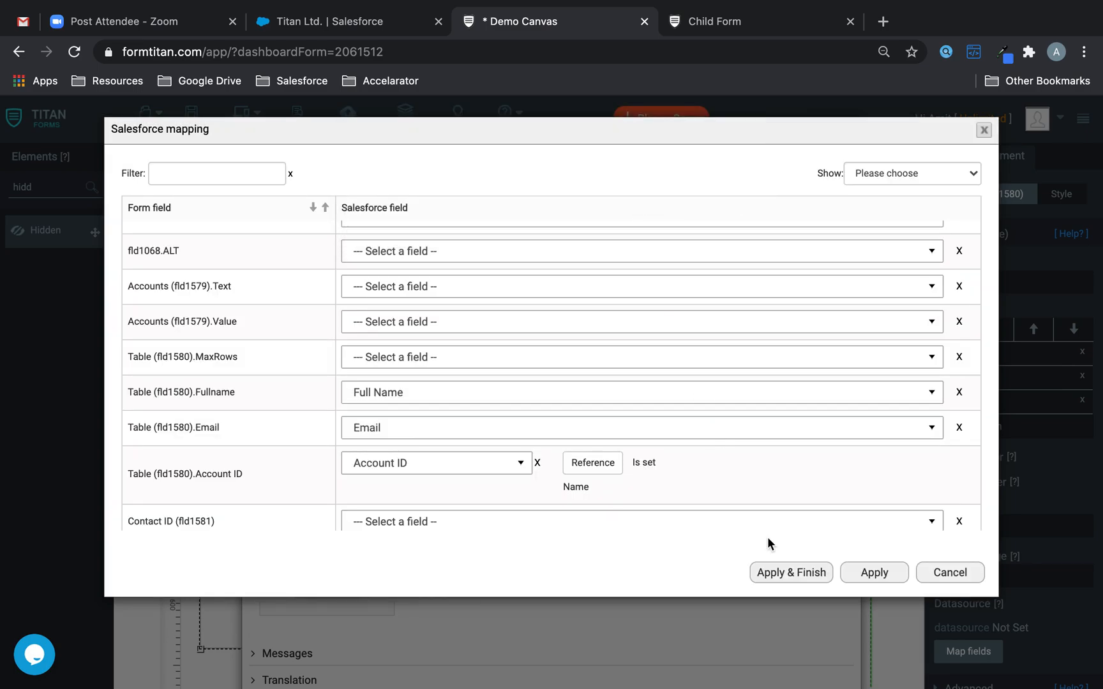
pyautogui.click(779, 568)
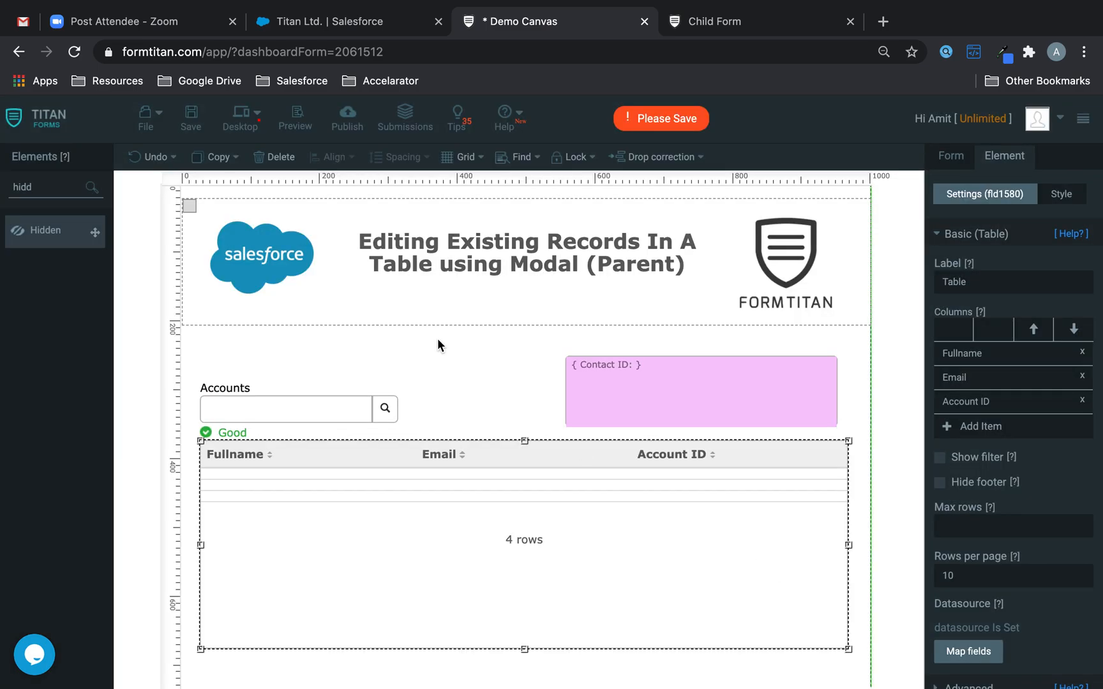
# - Save the form and open its preview
pyautogui.click(189, 125)
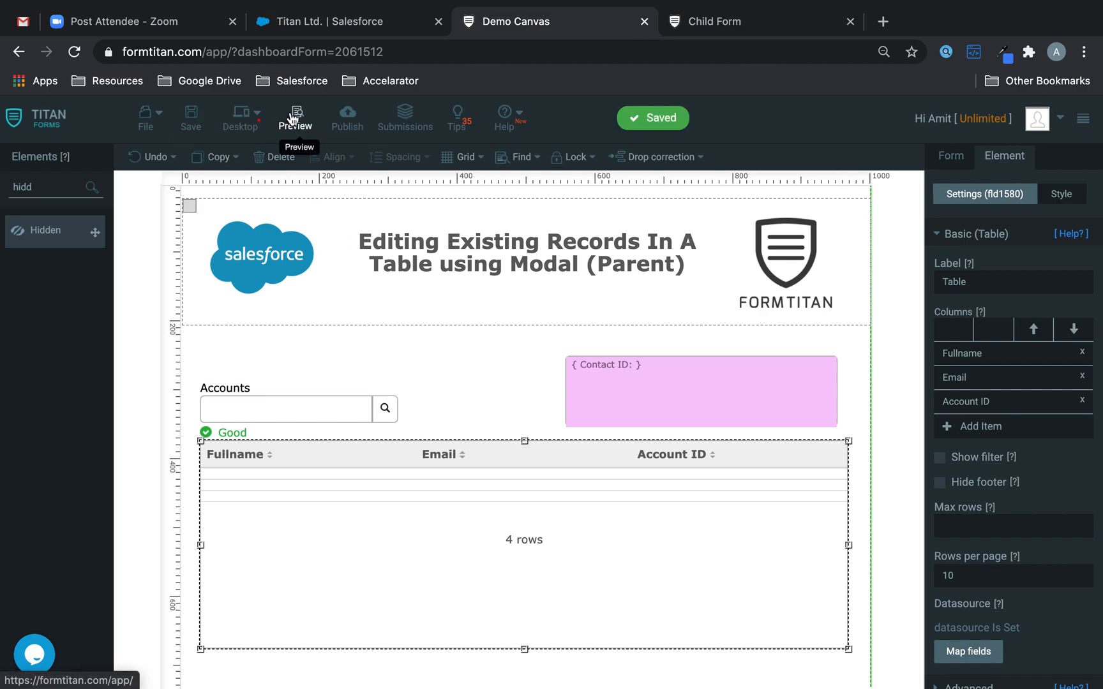
pyautogui.click(293, 119)
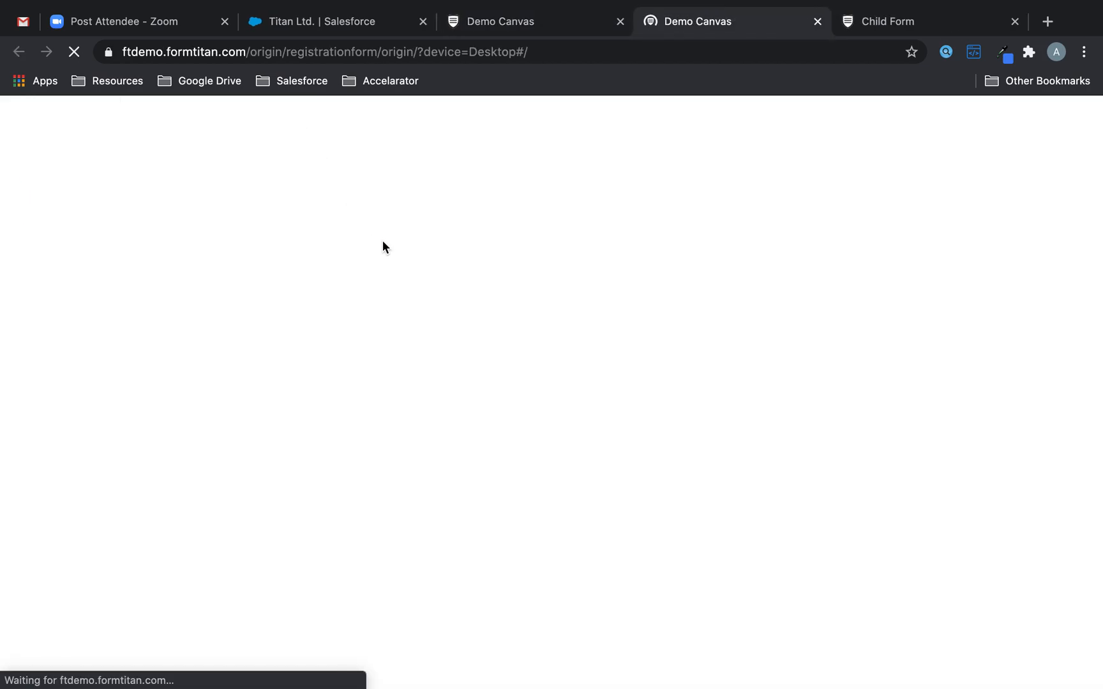
# - Test the Accounts lookup in the preview with Titan Ltd. and examine the contacts table
pyautogui.click(296, 383)
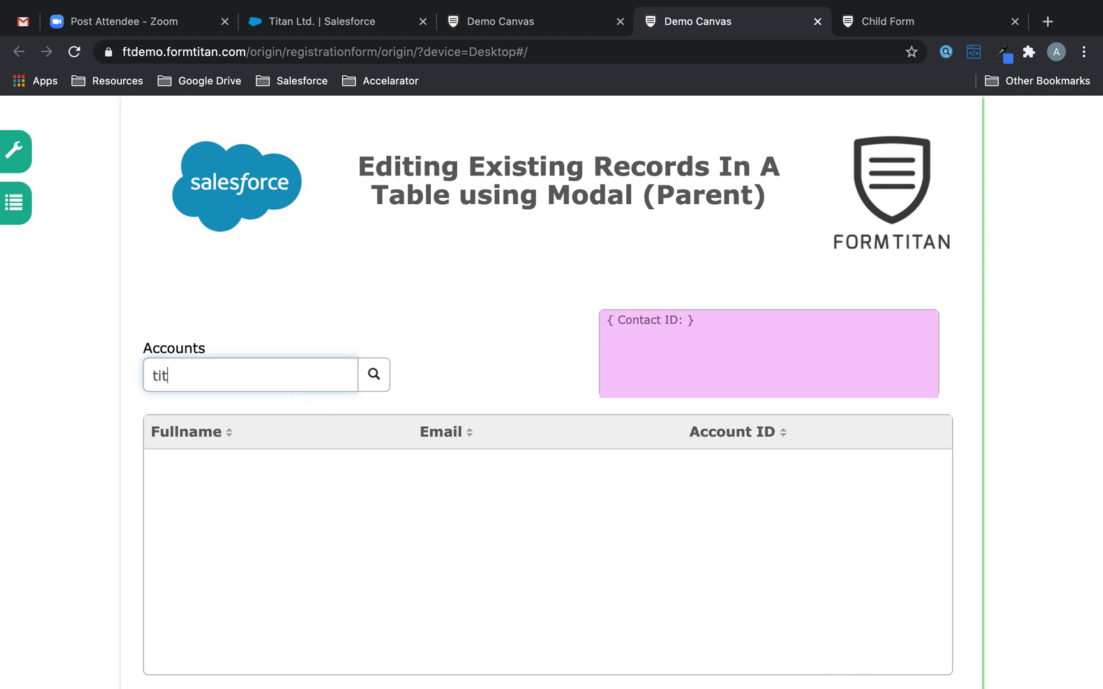
pyautogui.click(310, 433)
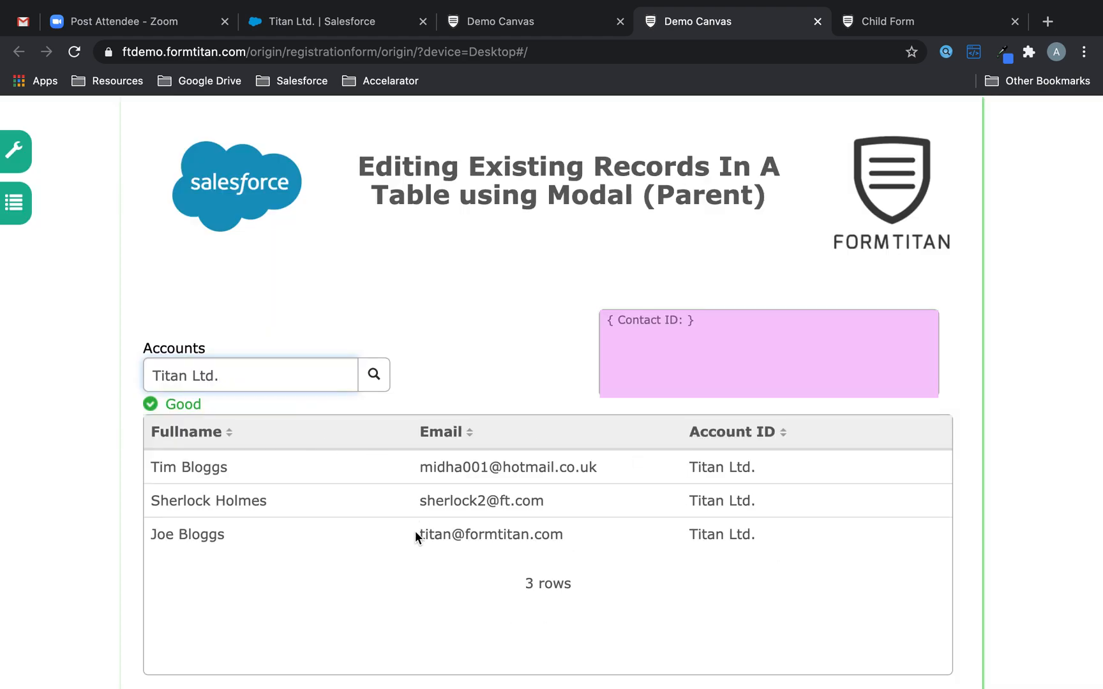
pyautogui.scroll(-1, 415, 536)
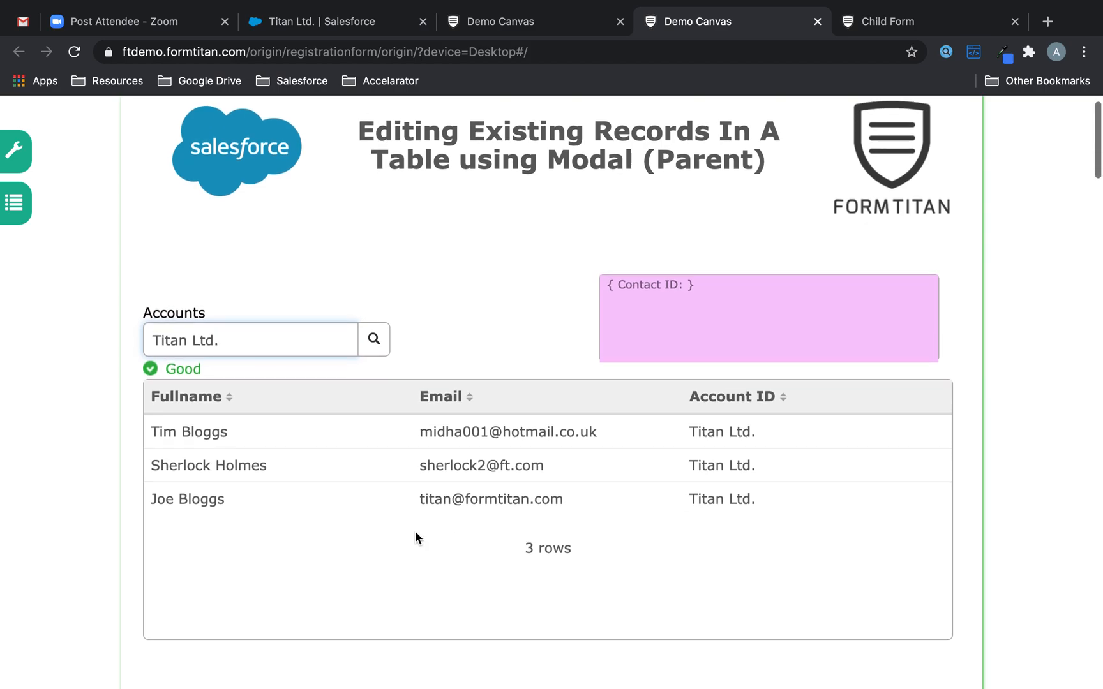
pyautogui.click(862, 459)
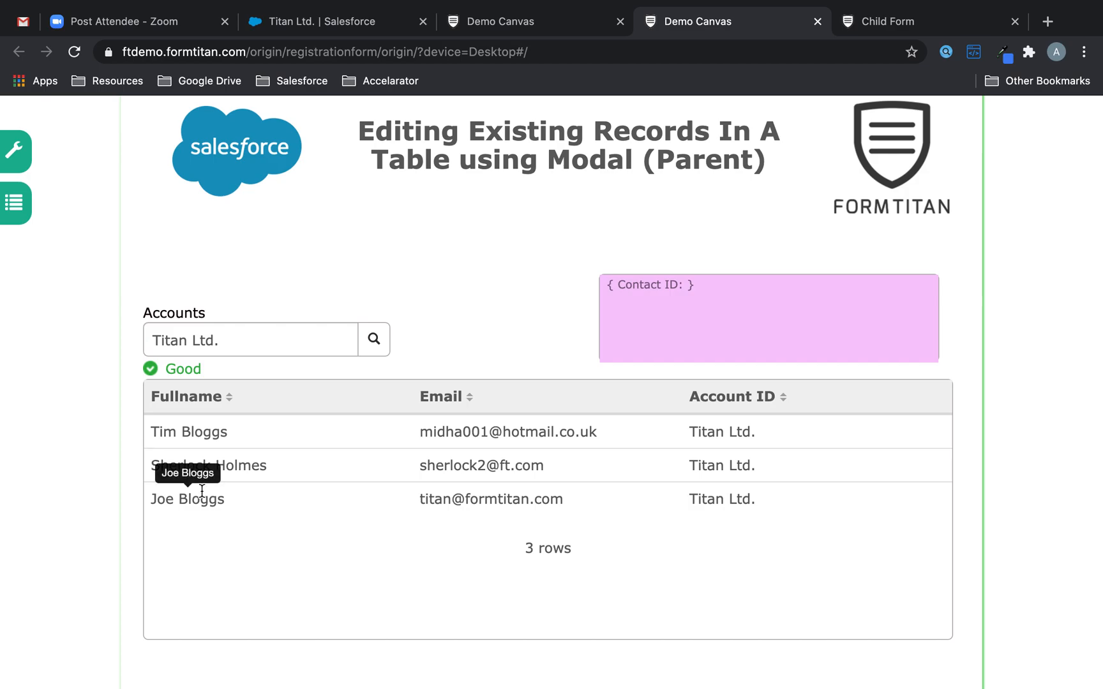
# - Return to the parent form's editor and enable custom actions in the table's advanced settings
pyautogui.click(900, 23)
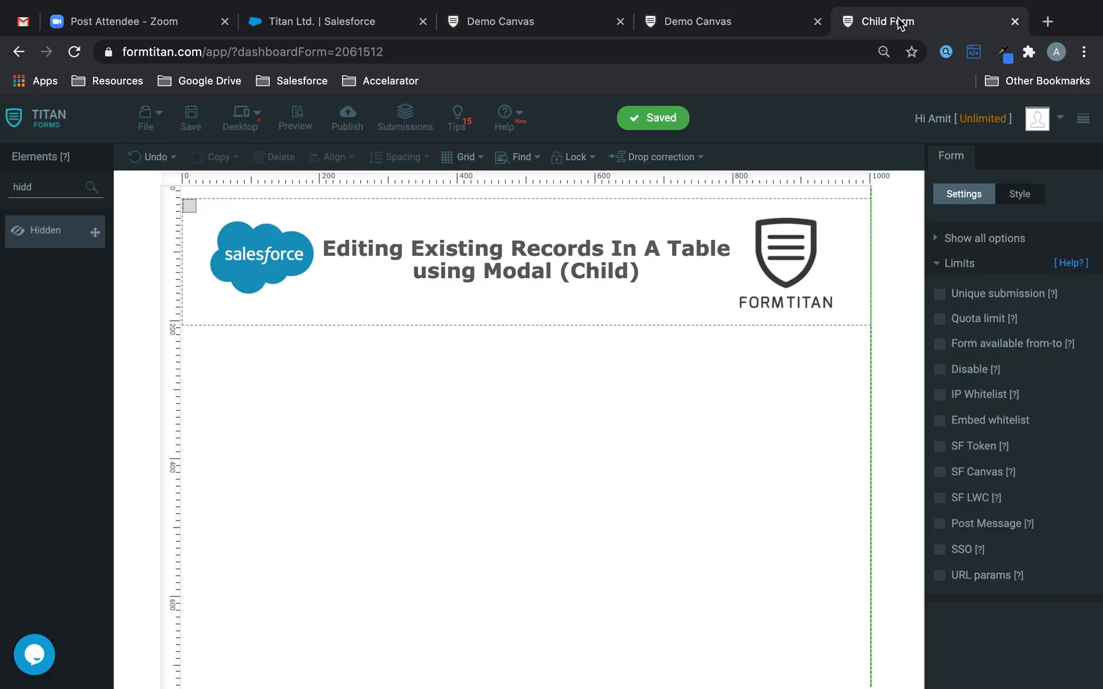
pyautogui.click(765, 24)
pyautogui.click(570, 25)
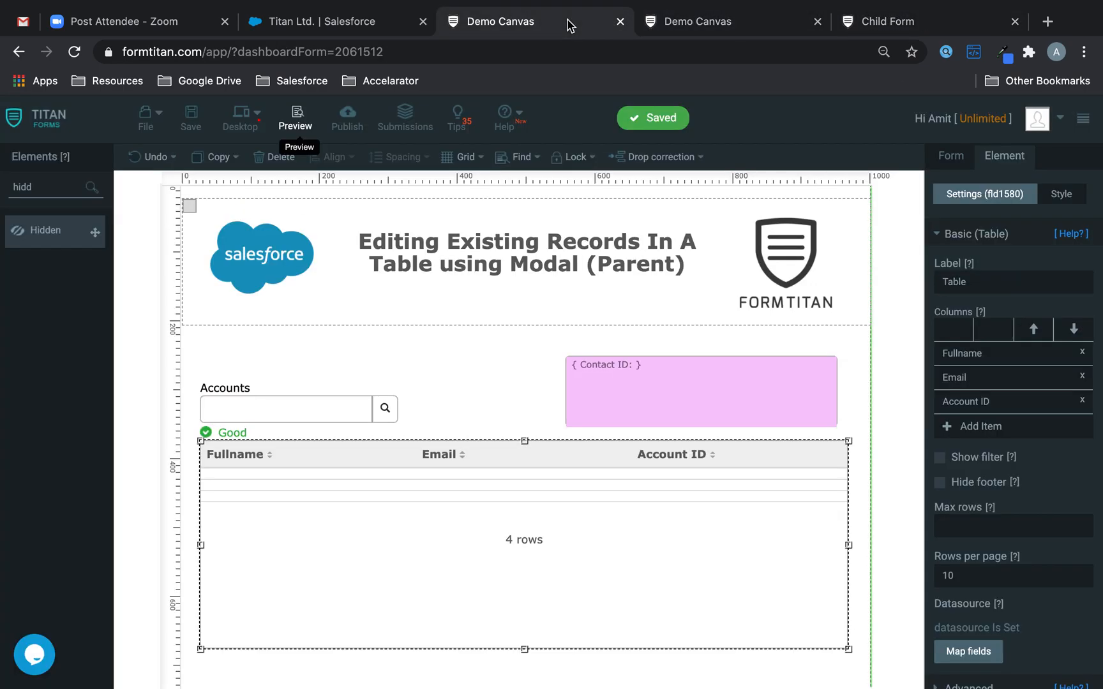
pyautogui.click(520, 386)
pyautogui.click(572, 487)
pyautogui.scroll(-1, 1034, 600)
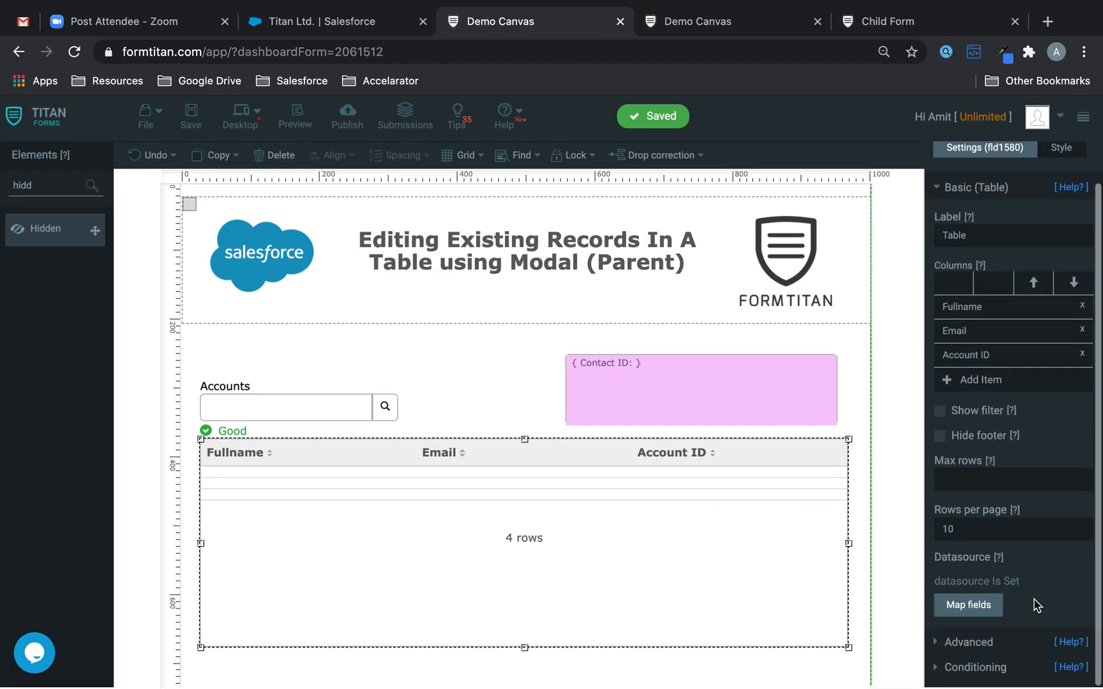
pyautogui.click(980, 643)
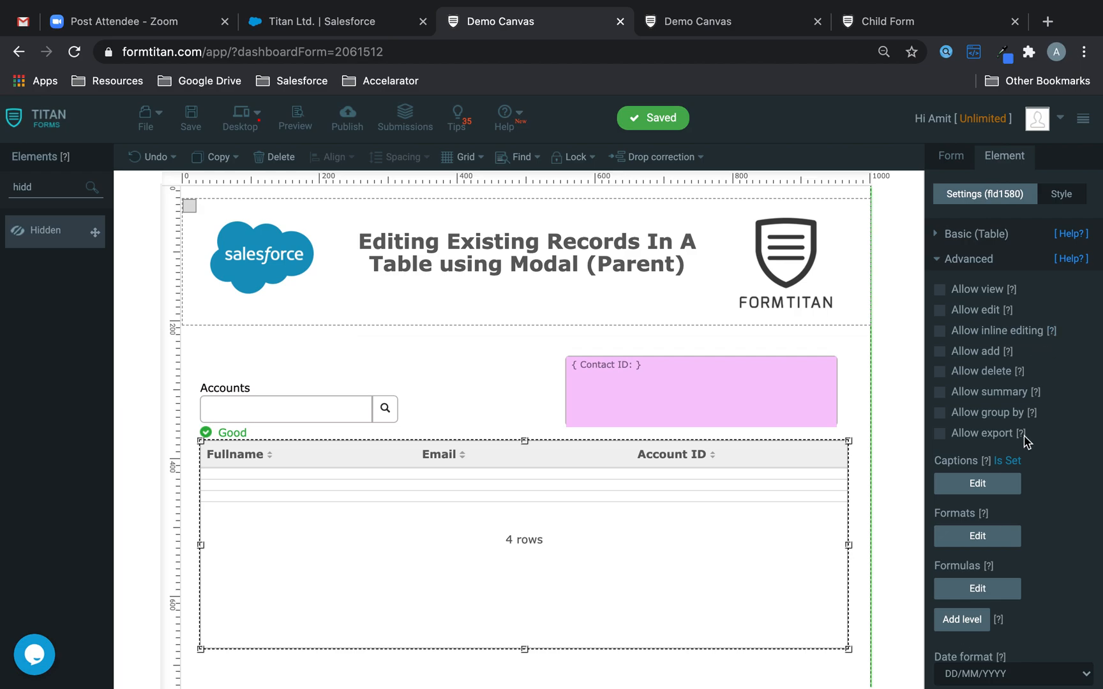
pyautogui.scroll(-3, 1029, 598)
pyautogui.click(939, 544)
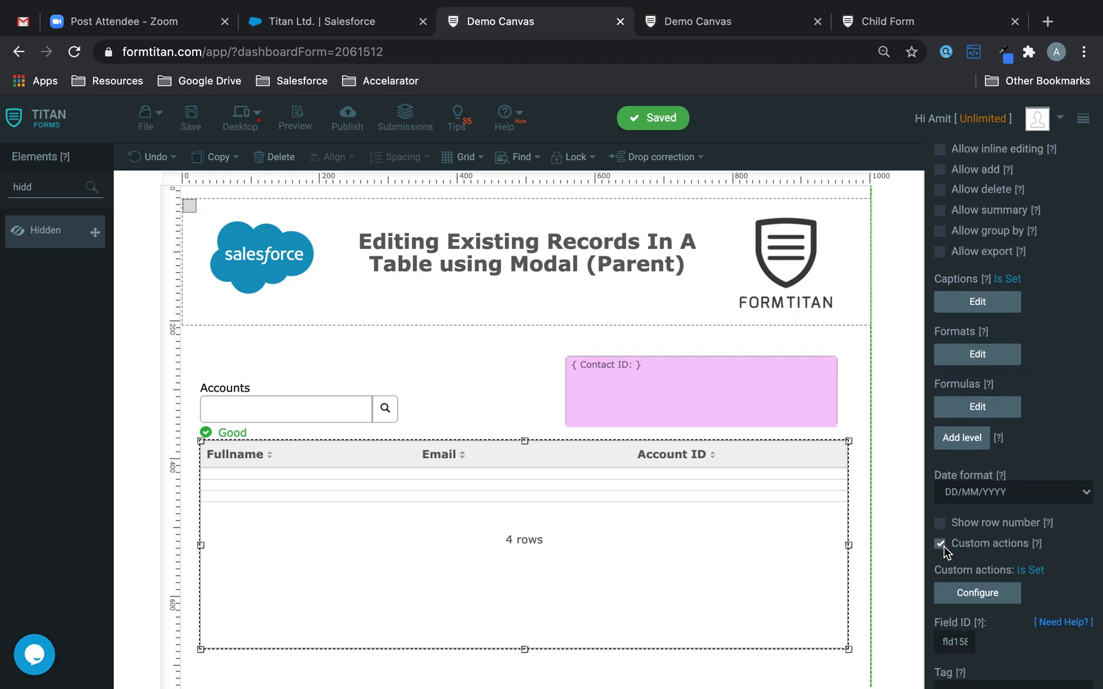
# - Configure a custom action named Modify Contact with Contact ID as its hidden field, and save the parent form
pyautogui.click(977, 593)
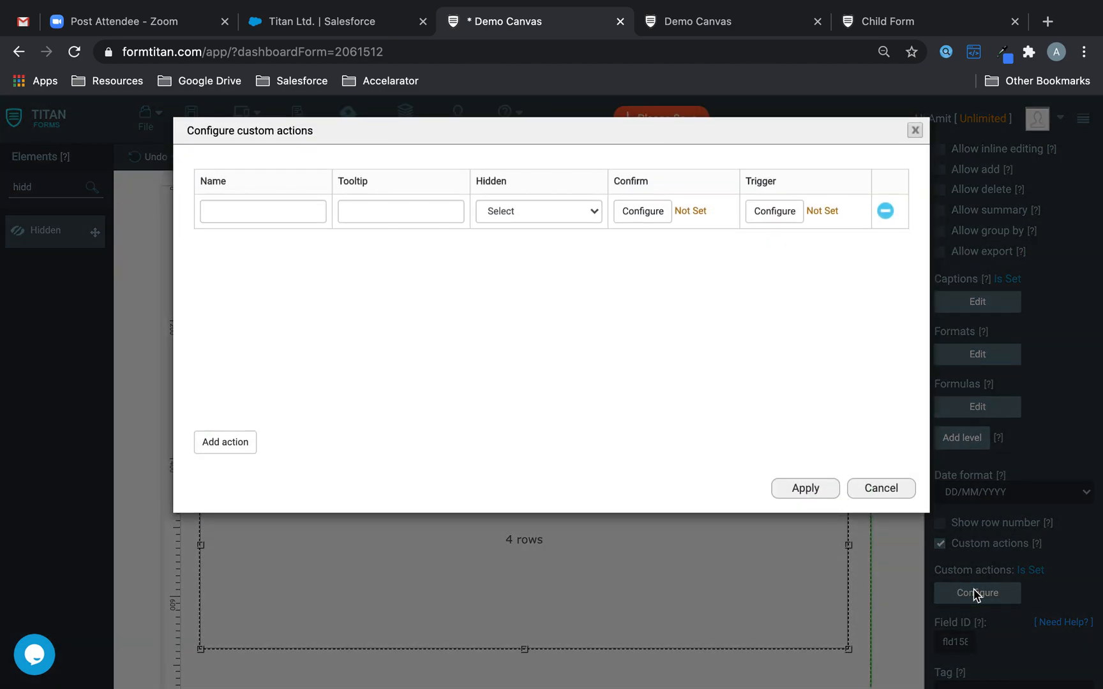
pyautogui.click(267, 212)
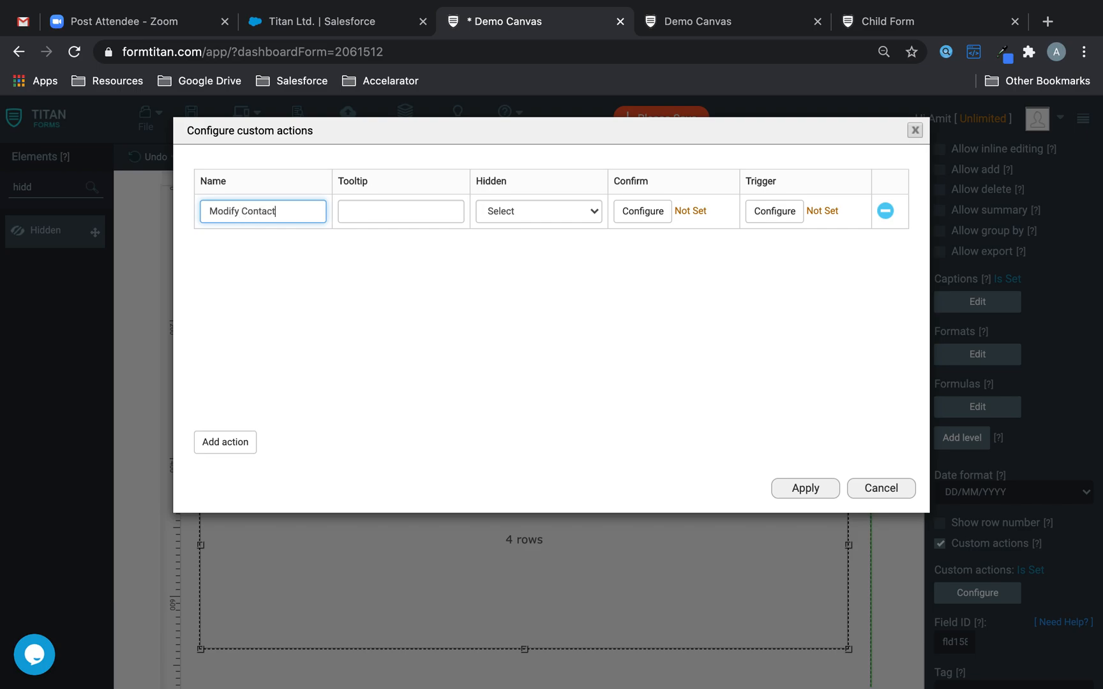
pyautogui.click(519, 211)
pyautogui.click(522, 226)
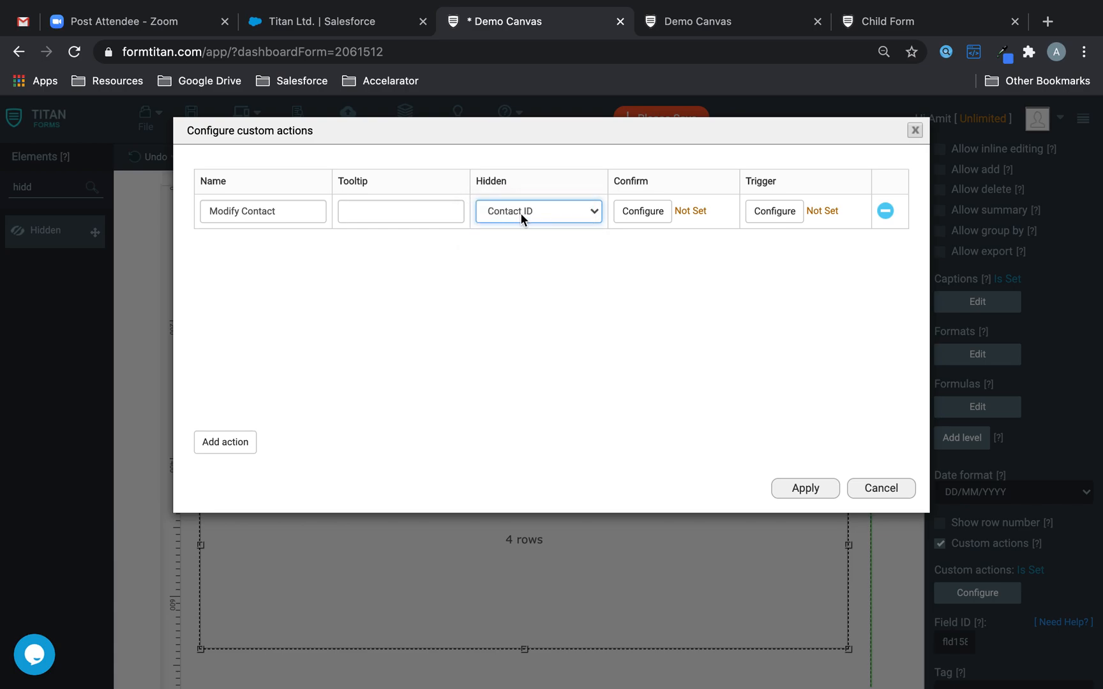
pyautogui.click(829, 487)
pyautogui.click(759, 371)
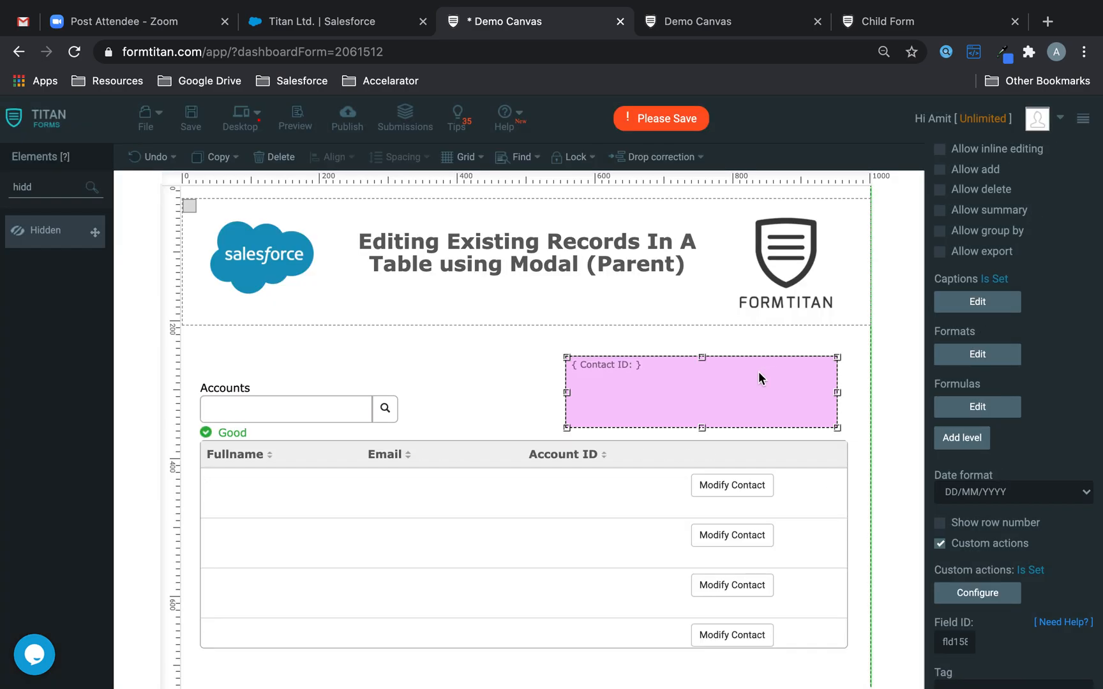
pyautogui.click(190, 118)
pyautogui.click(696, 467)
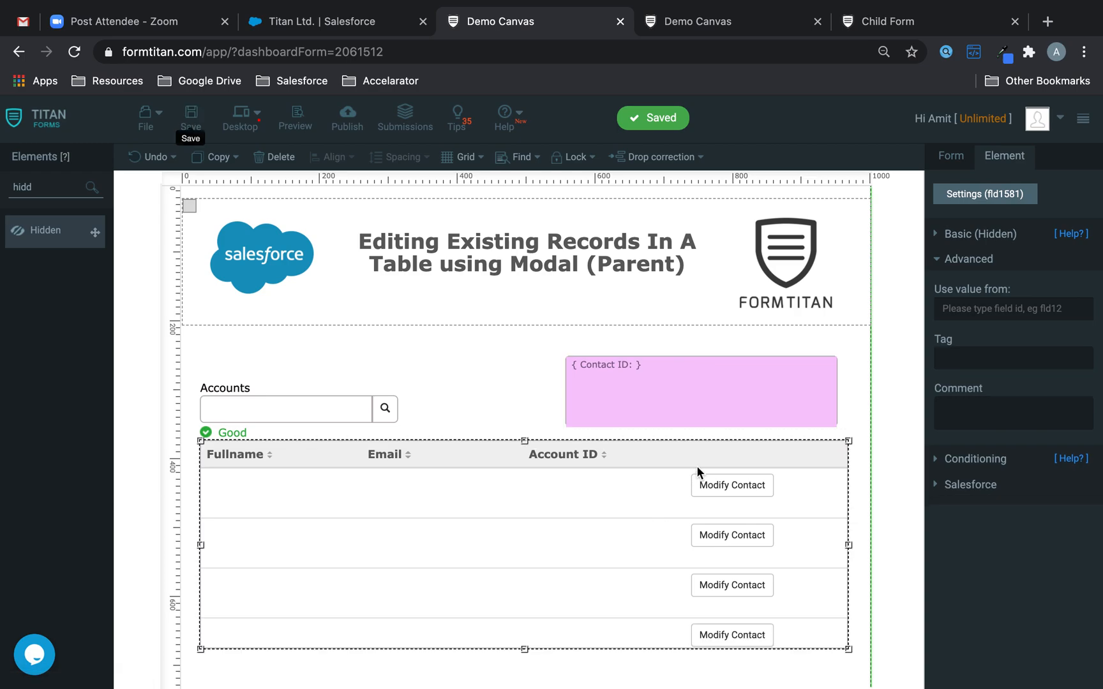
# - Reload the parent form's preview and look up the Titan Ltd. account again
pyautogui.click(744, 32)
pyautogui.click(74, 52)
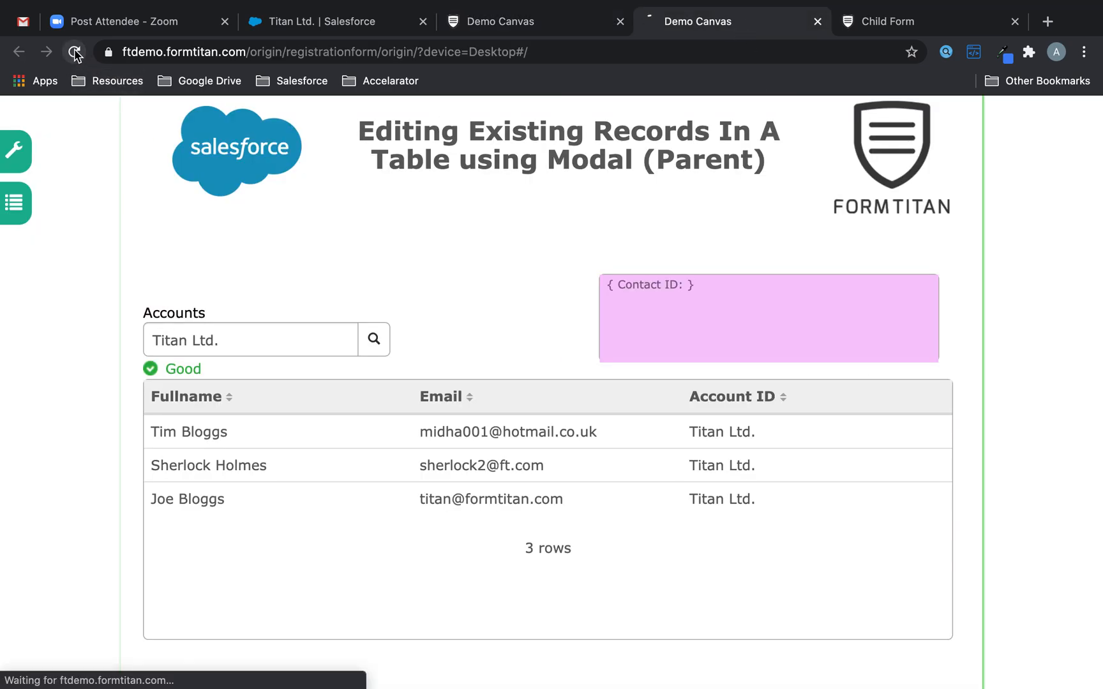
pyautogui.click(273, 350)
pyautogui.write('titan')
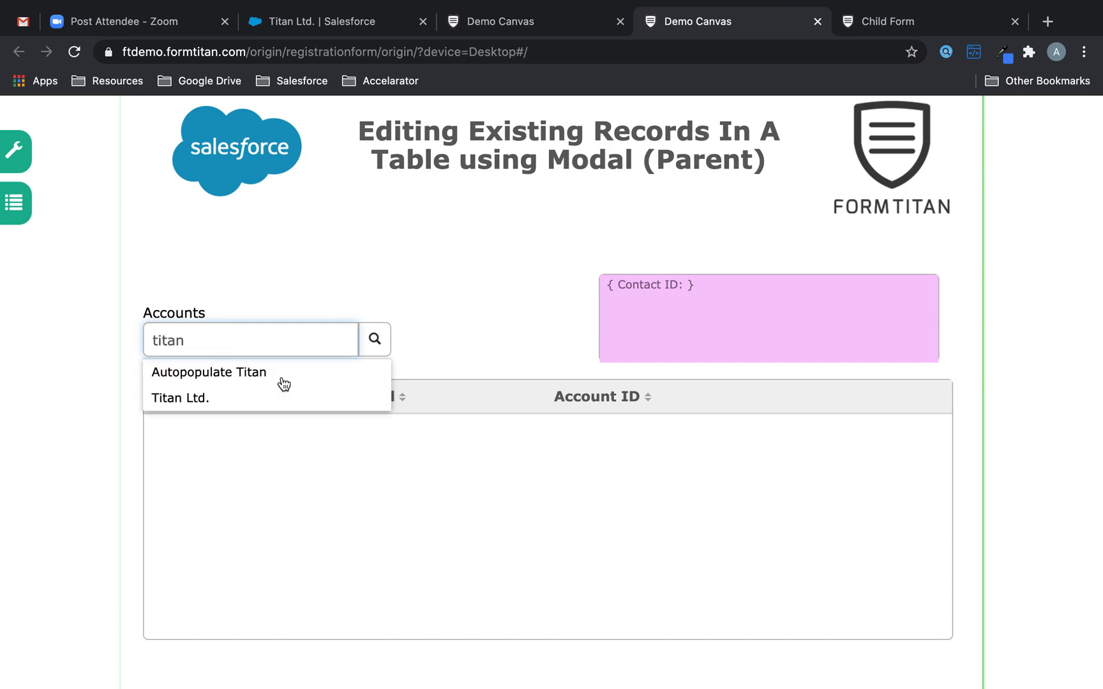
pyautogui.click(283, 392)
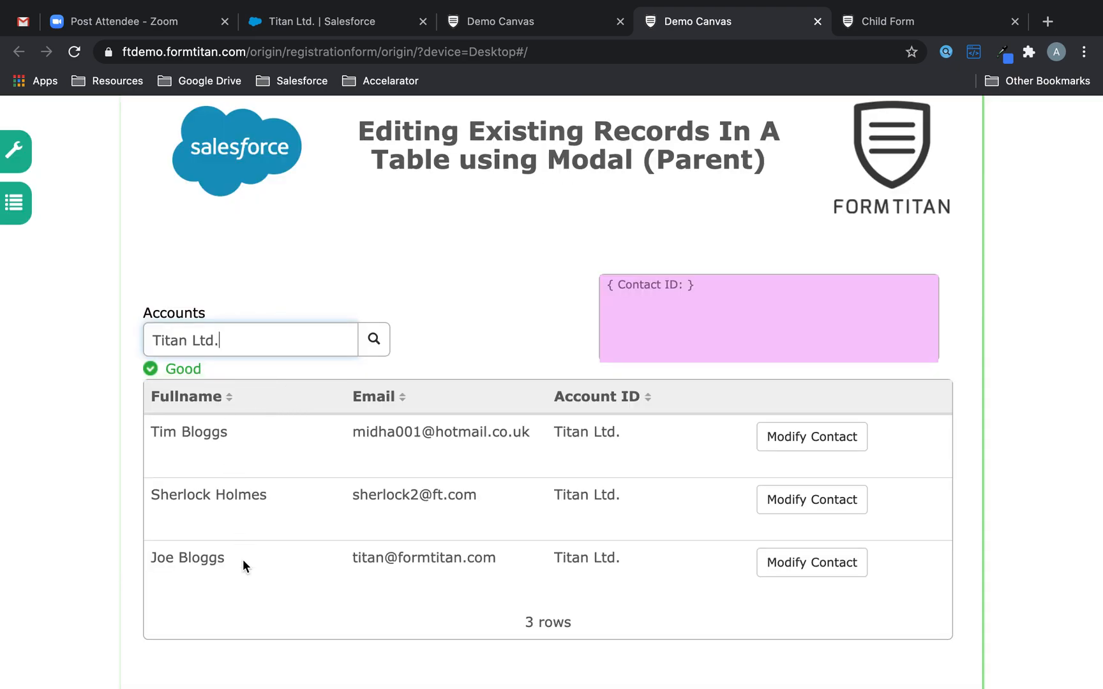
# - Test Modify Contact on each of the three contact rows and check the Contact ID in the hidden field
pyautogui.click(833, 439)
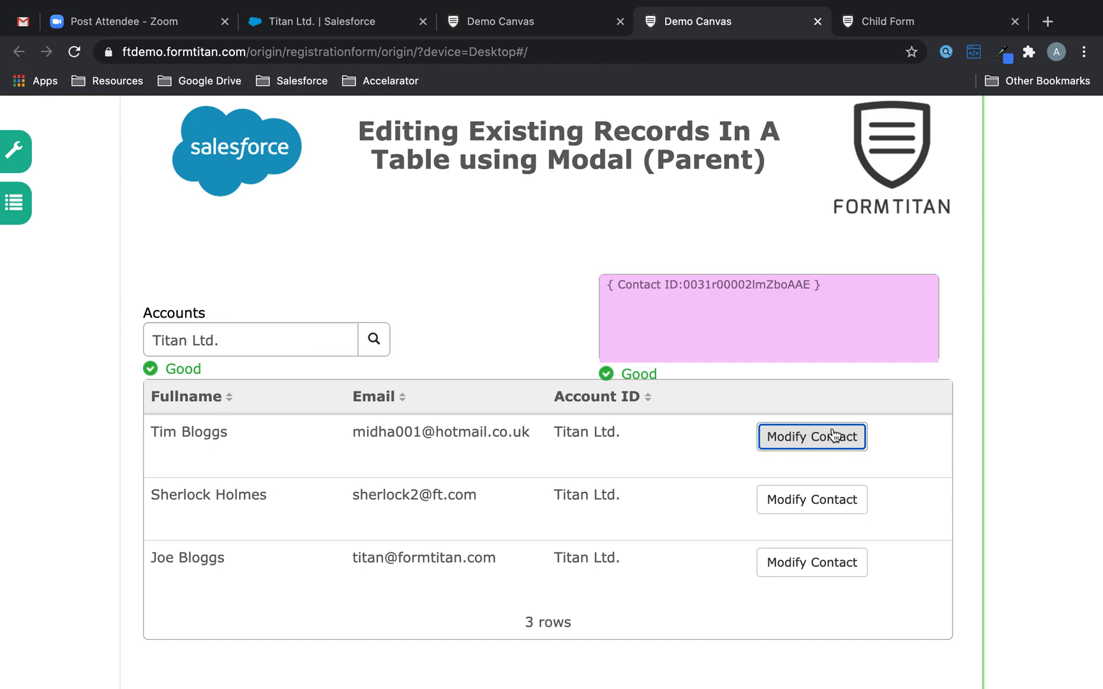
pyautogui.moveTo(821, 284); pyautogui.dragTo(678, 288)
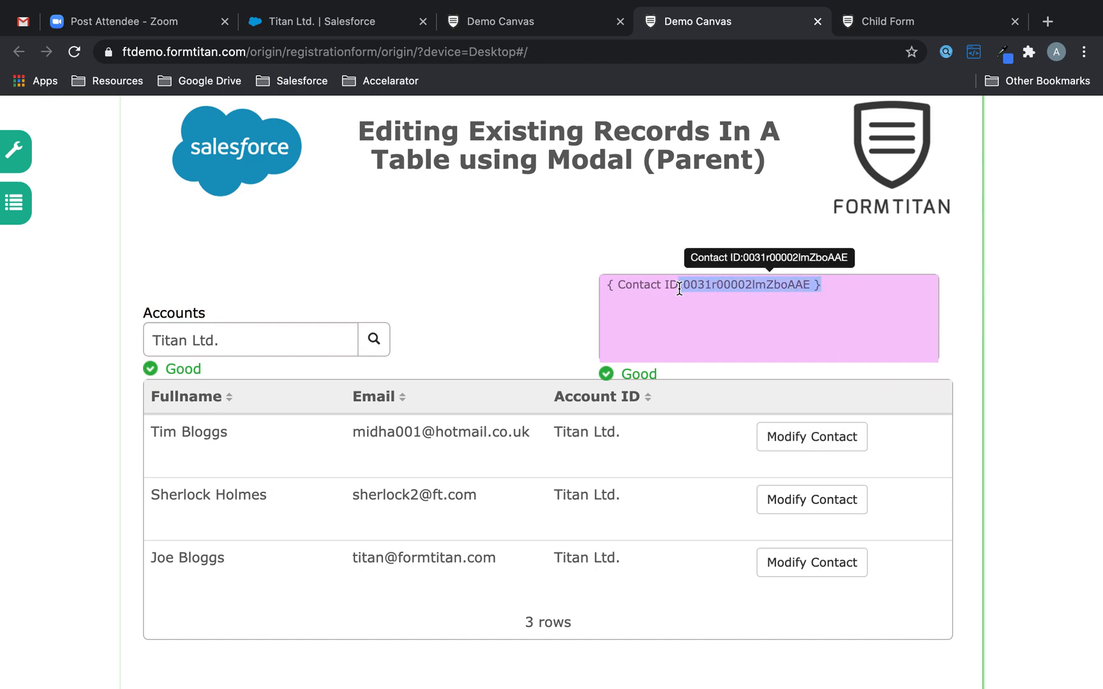
pyautogui.click(819, 499)
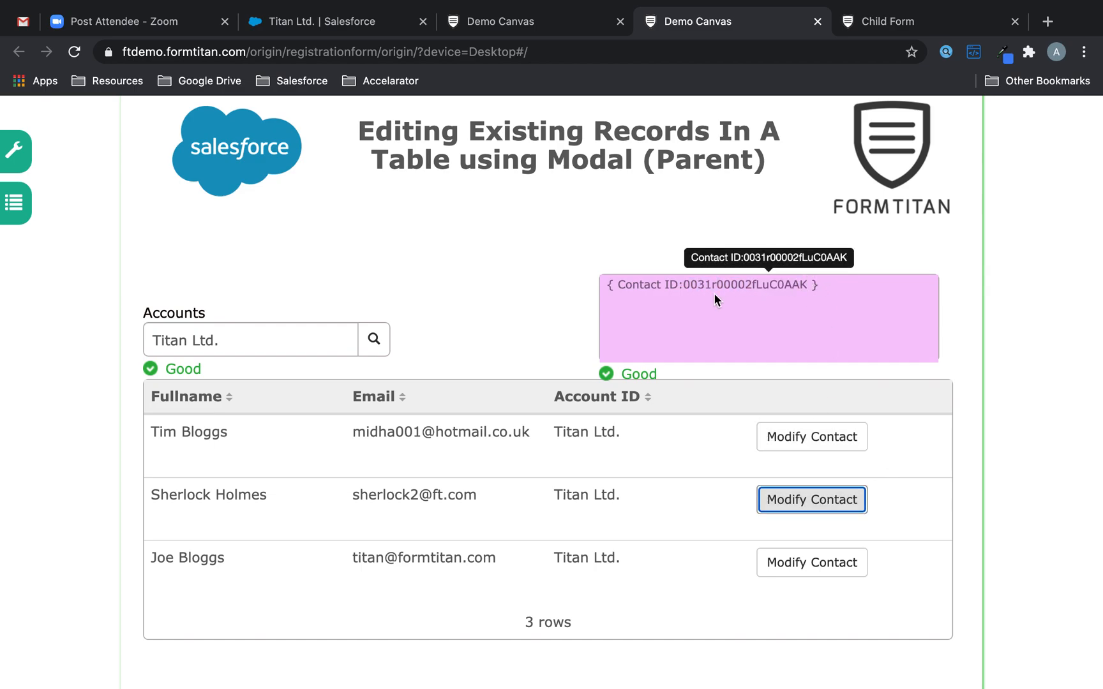
pyautogui.click(856, 561)
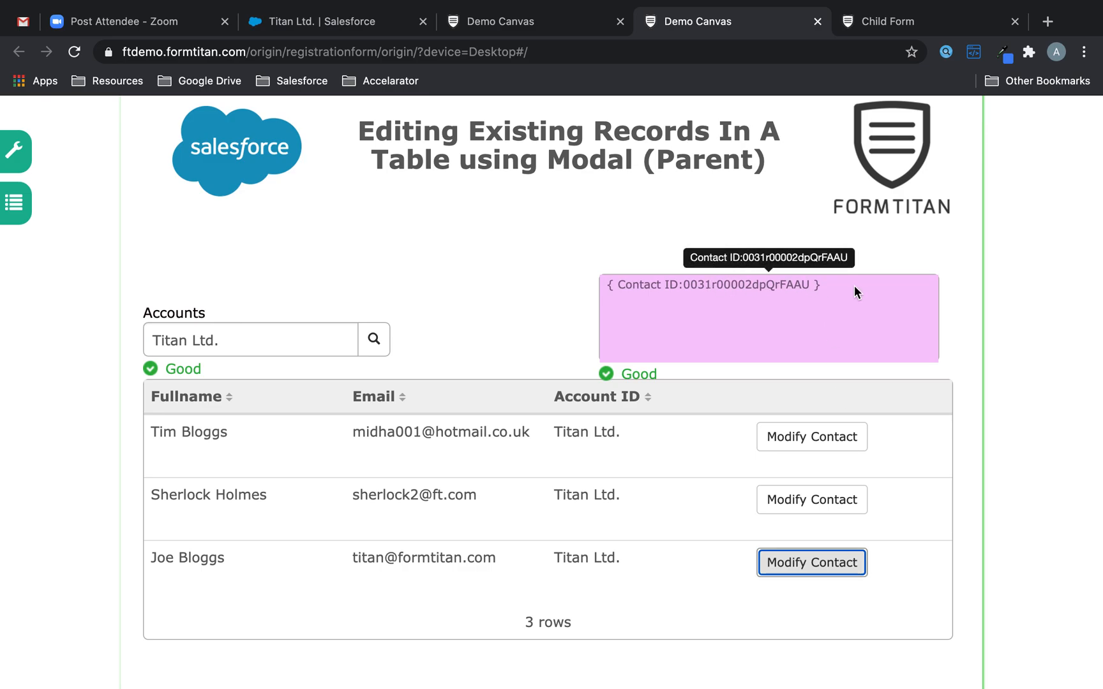
# - Switch to the Child Form editor, add an enlarged hidden element below the header and name it Contact ID
pyautogui.click(590, 21)
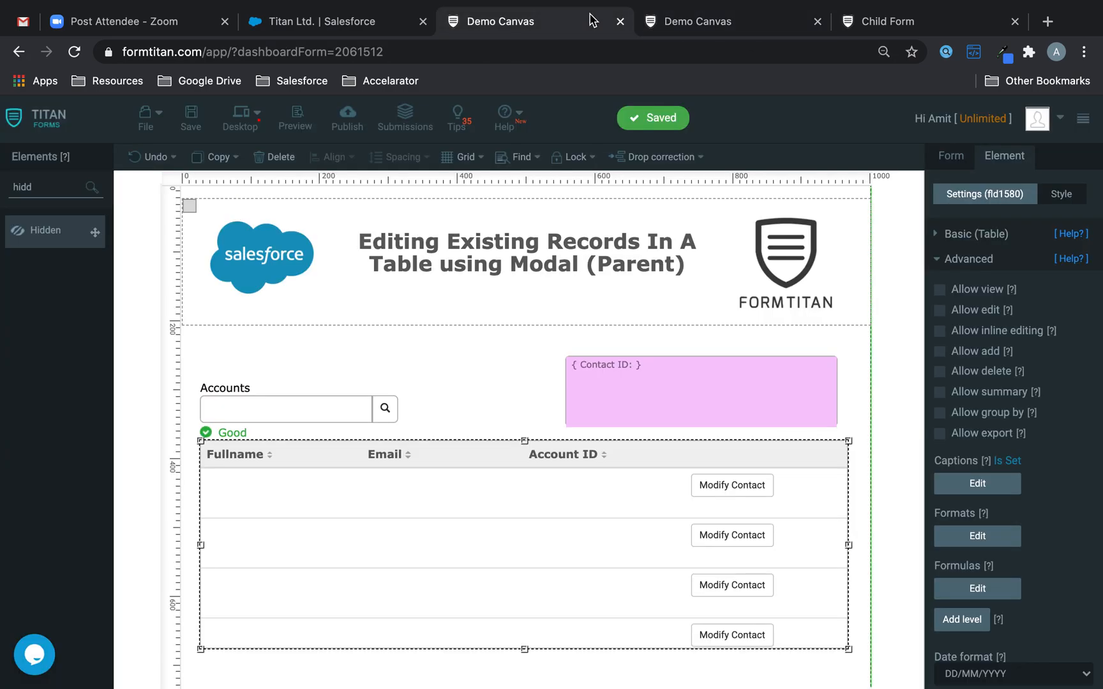
pyautogui.click(765, 26)
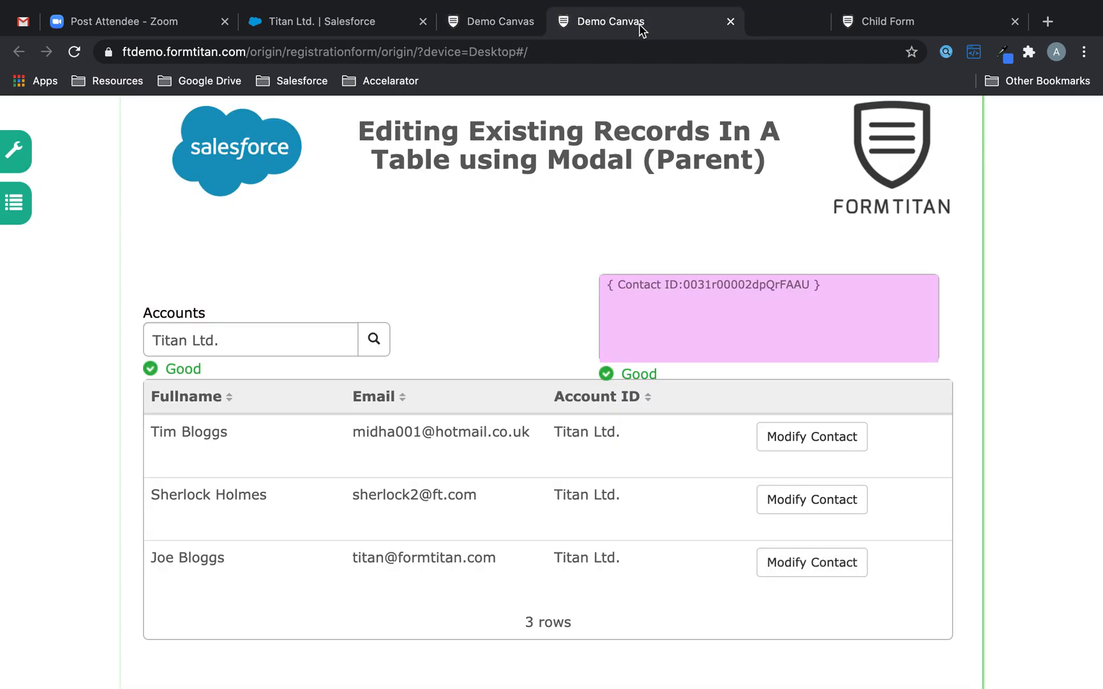
pyautogui.click(865, 23)
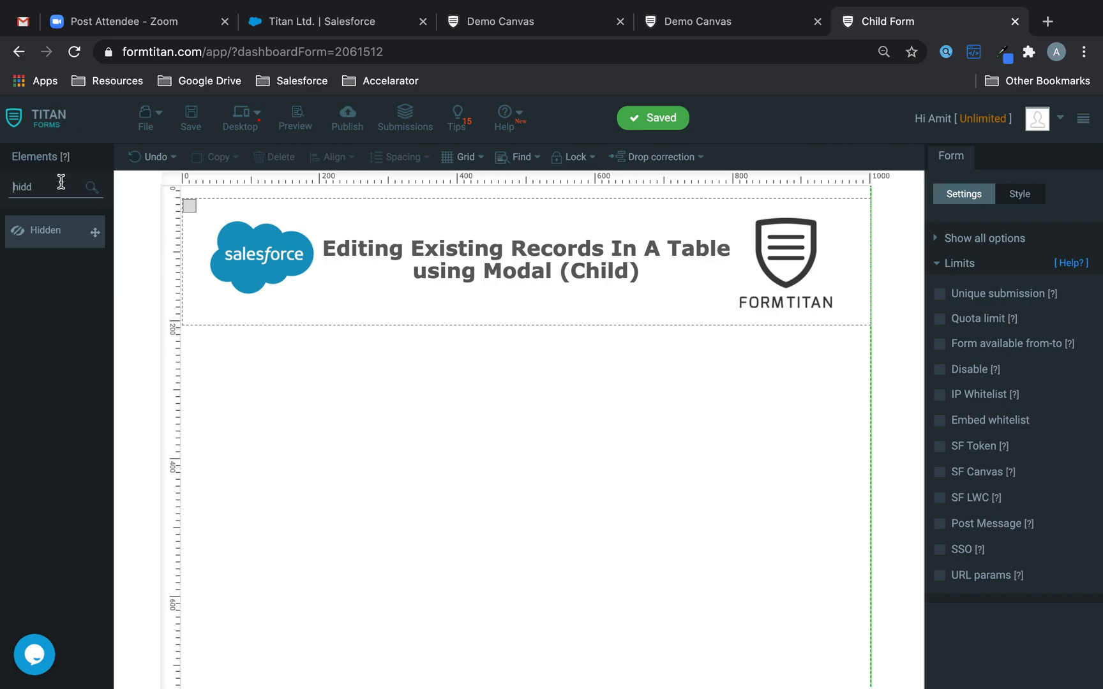
pyautogui.moveTo(94, 232); pyautogui.dragTo(240, 356)
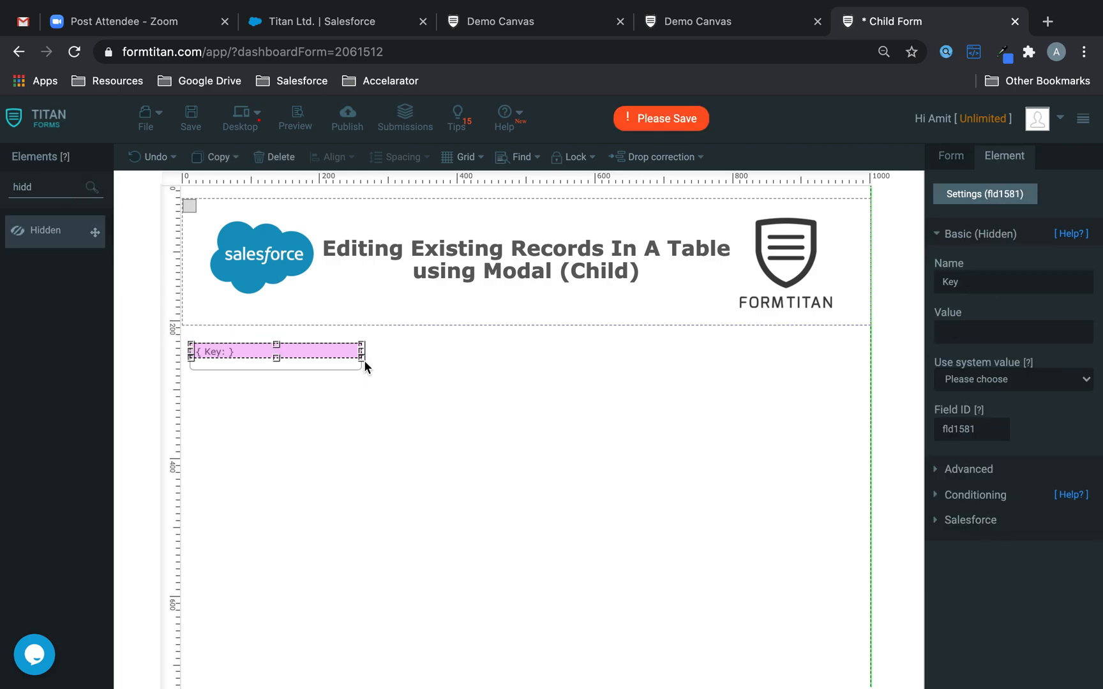
pyautogui.moveTo(372, 367); pyautogui.dragTo(430, 401)
pyautogui.doubleClick(993, 289)
pyautogui.write('Contact ID')
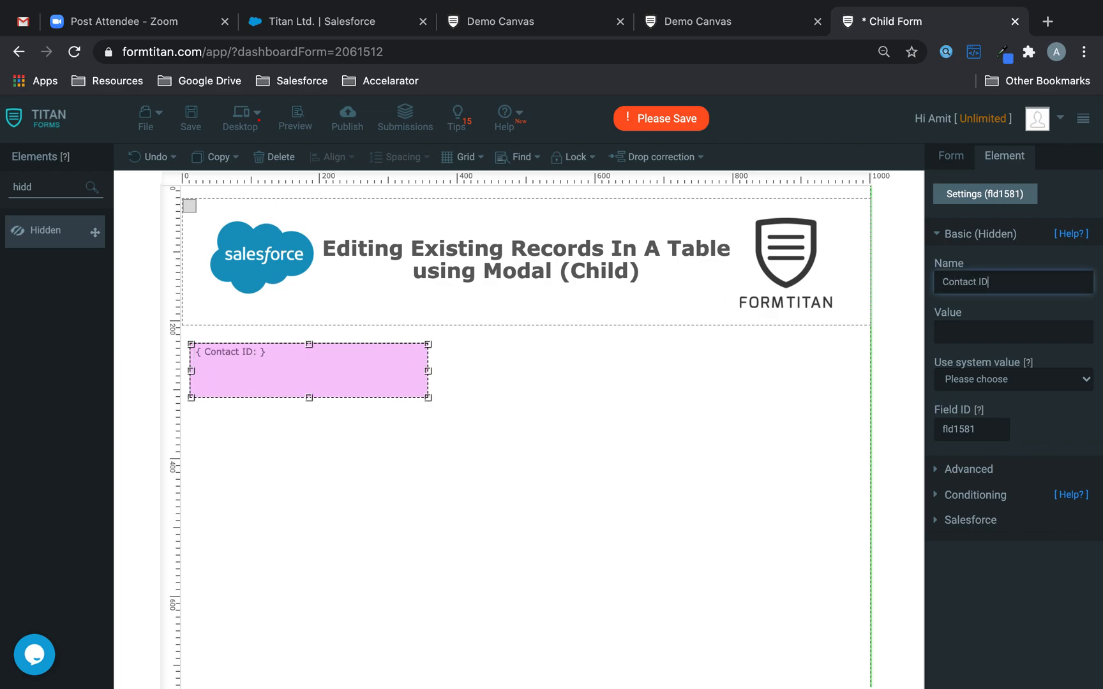
# - Add a FullName element beside the Contact ID element and an Email element beneath it
pyautogui.doubleClick(57, 184)
pyautogui.write('full')
pyautogui.moveTo(47, 224); pyautogui.dragTo(506, 356)
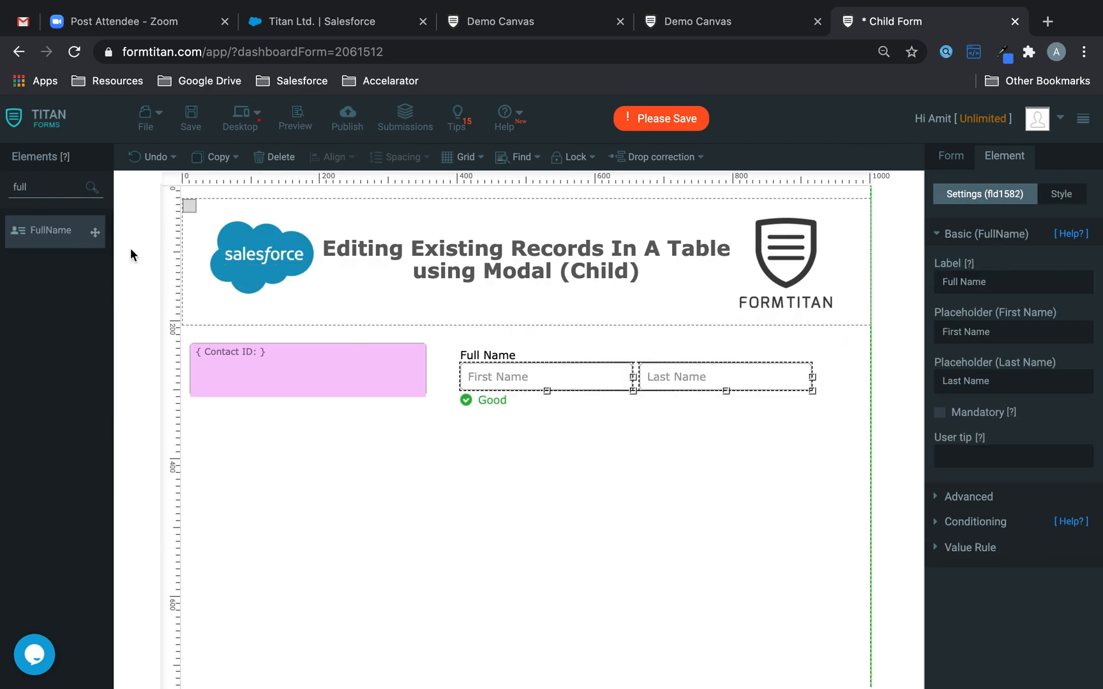
pyautogui.doubleClick(44, 184)
pyautogui.write('email')
pyautogui.moveTo(42, 230); pyautogui.dragTo(493, 419)
# - Add a Submit button of type Salesforce Action beside the Email field, apply its action settings and save the child form
pyautogui.doubleClick(44, 186)
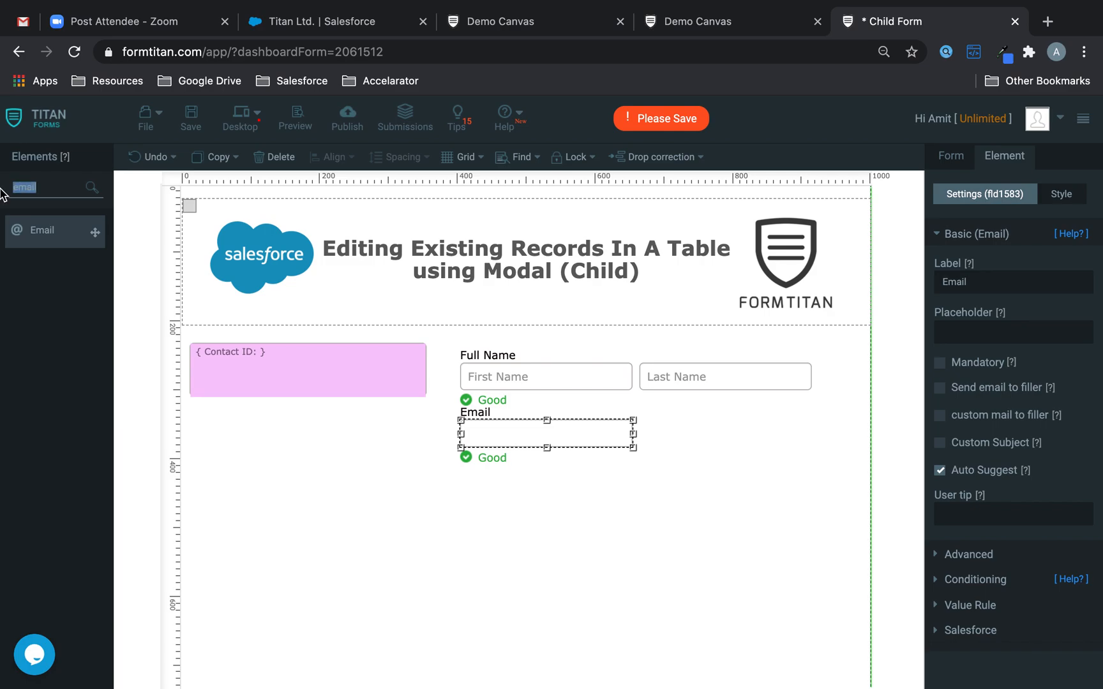
pyautogui.write('butt')
pyautogui.moveTo(55, 286); pyautogui.dragTo(695, 453)
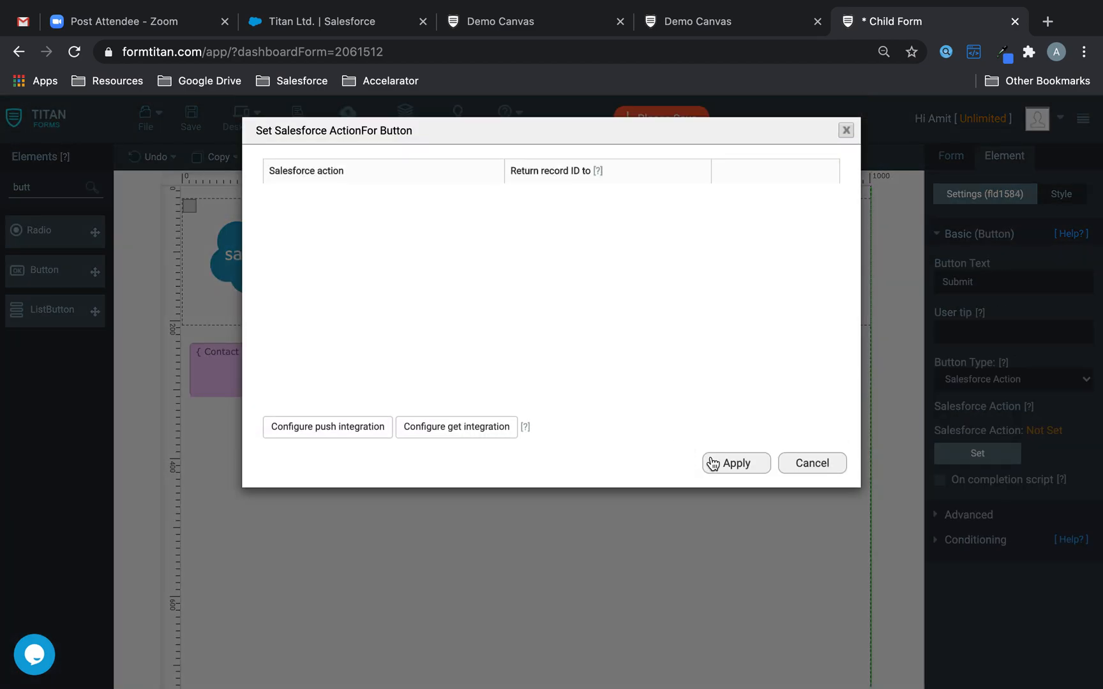
pyautogui.click(736, 462)
pyautogui.click(199, 126)
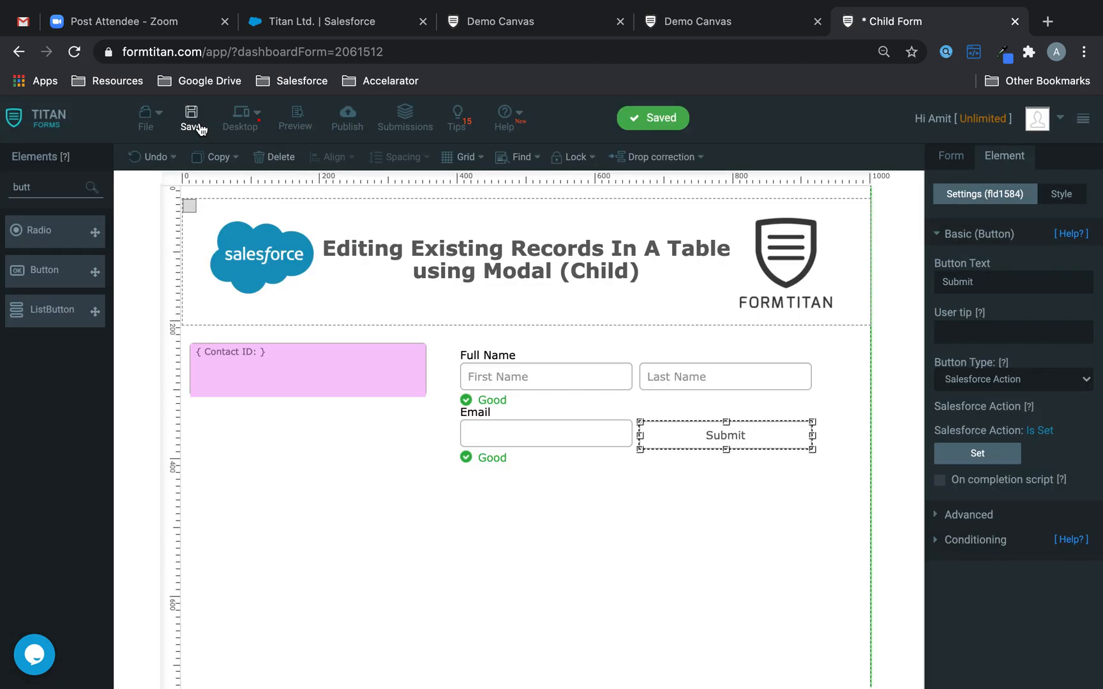
pyautogui.click(725, 325)
pyautogui.click(642, 504)
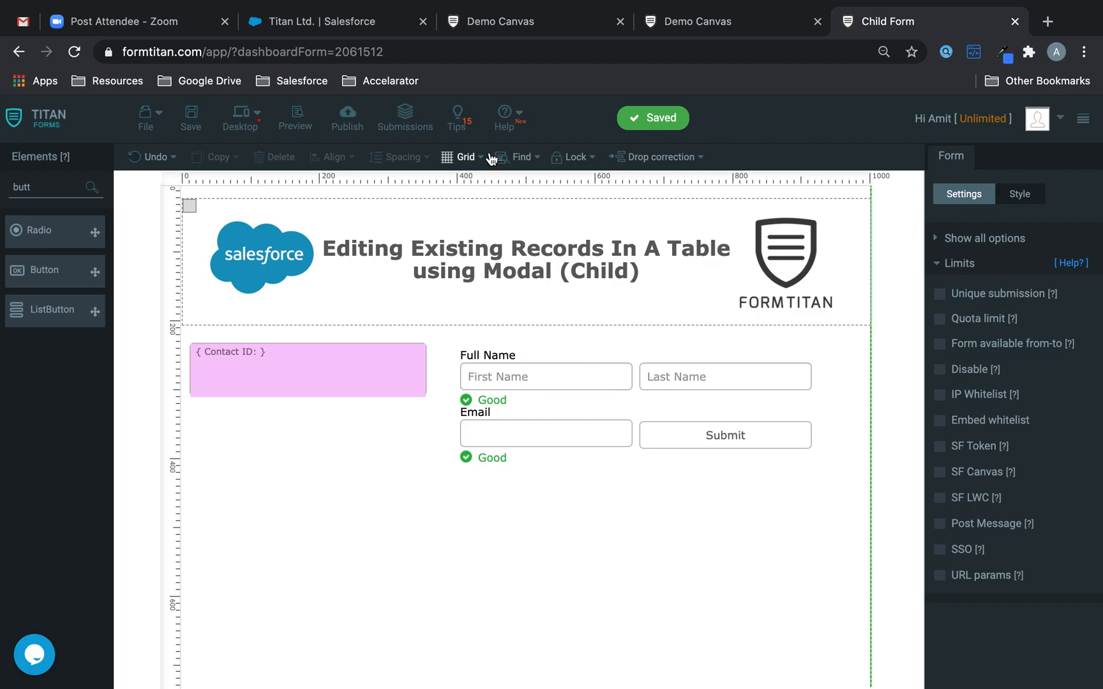
# - Examine the child form's publish URL and the Contact ID element's settings, including its field ID
pyautogui.click(349, 113)
pyautogui.moveTo(631, 197); pyautogui.dragTo(267, 189)
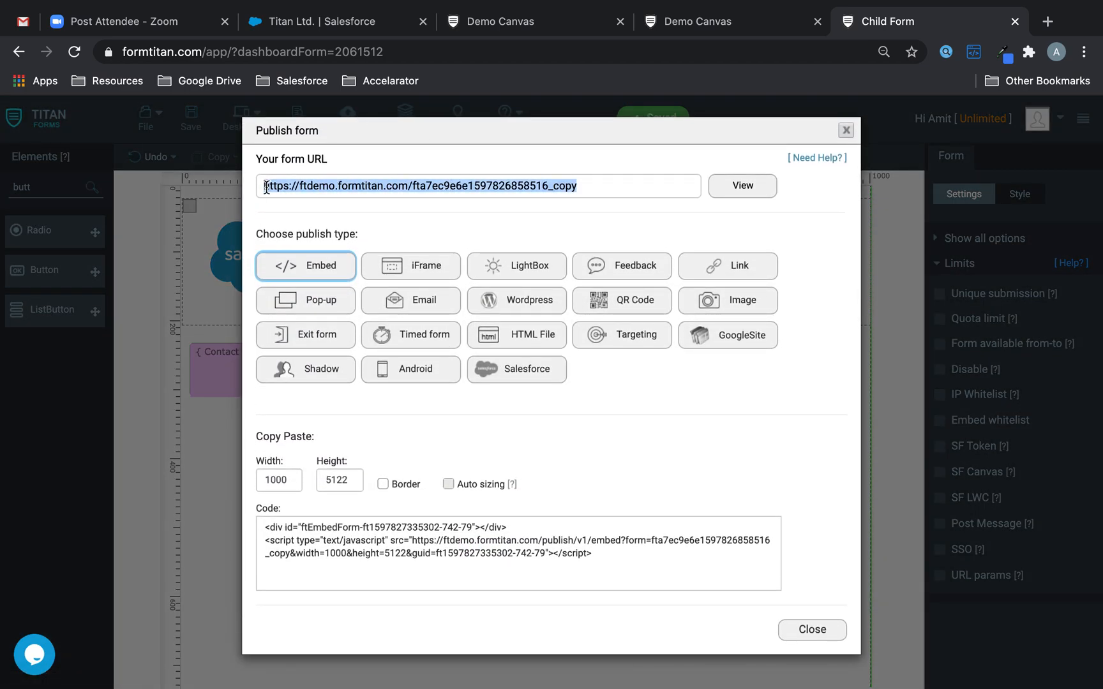
pyautogui.click(846, 130)
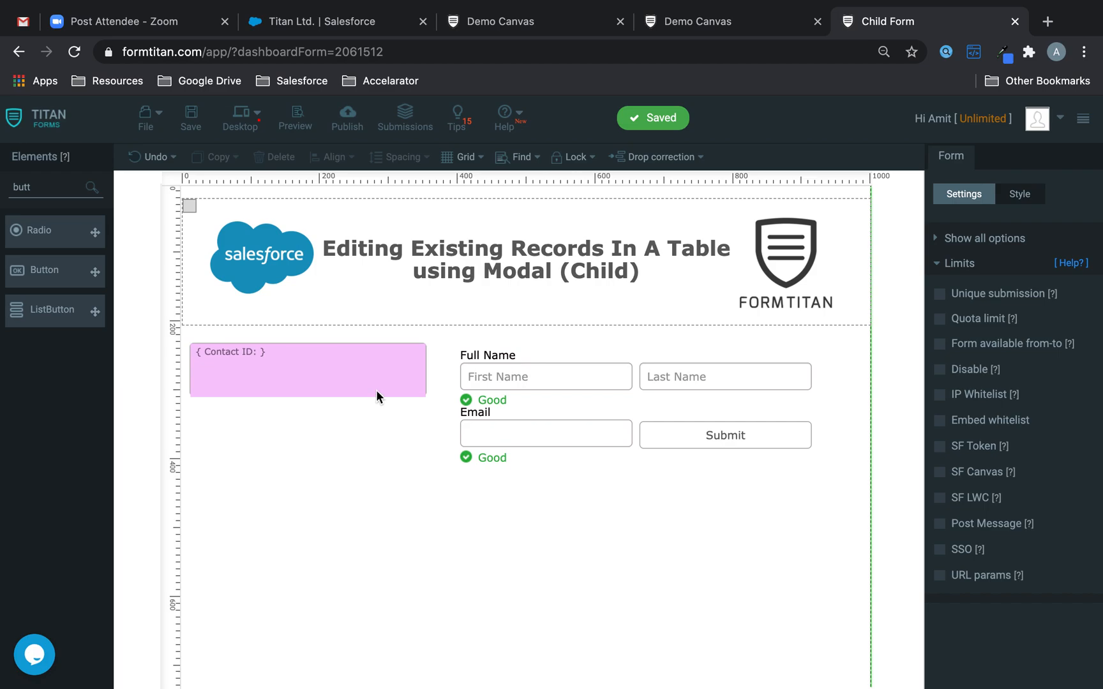
pyautogui.click(376, 391)
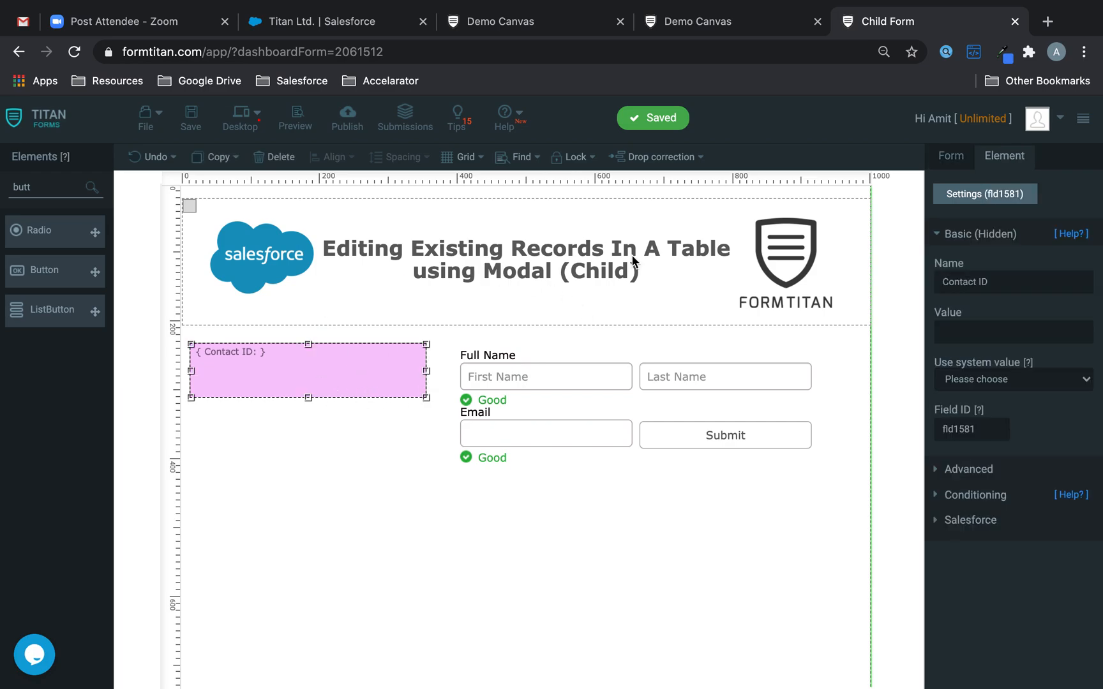
pyautogui.click(347, 117)
pyautogui.moveTo(624, 192); pyautogui.dragTo(270, 163)
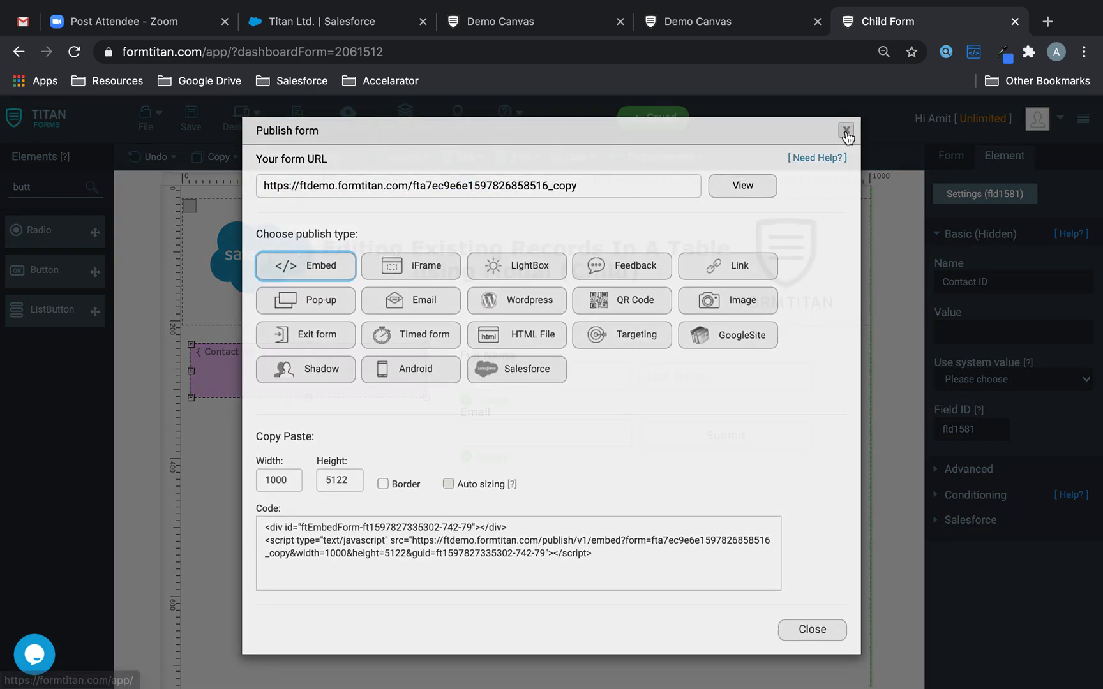
# - Switch to the parent form editor and start a condition rule on the Contact ID element that triggers when the field is not empty
pyautogui.click(846, 130)
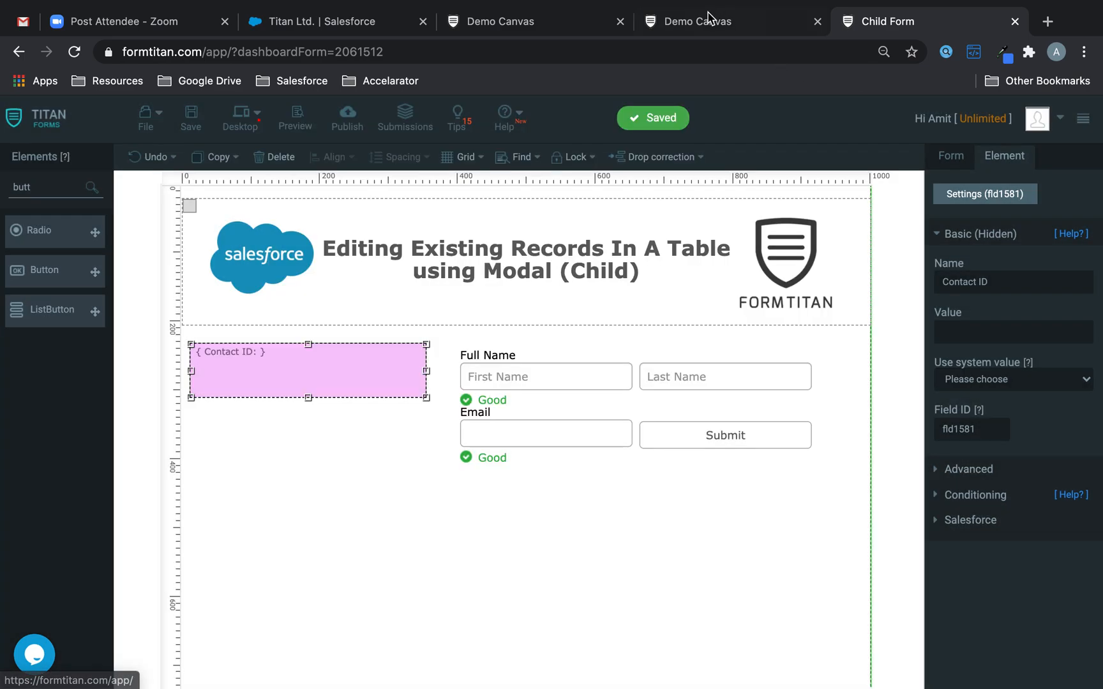
pyautogui.click(707, 19)
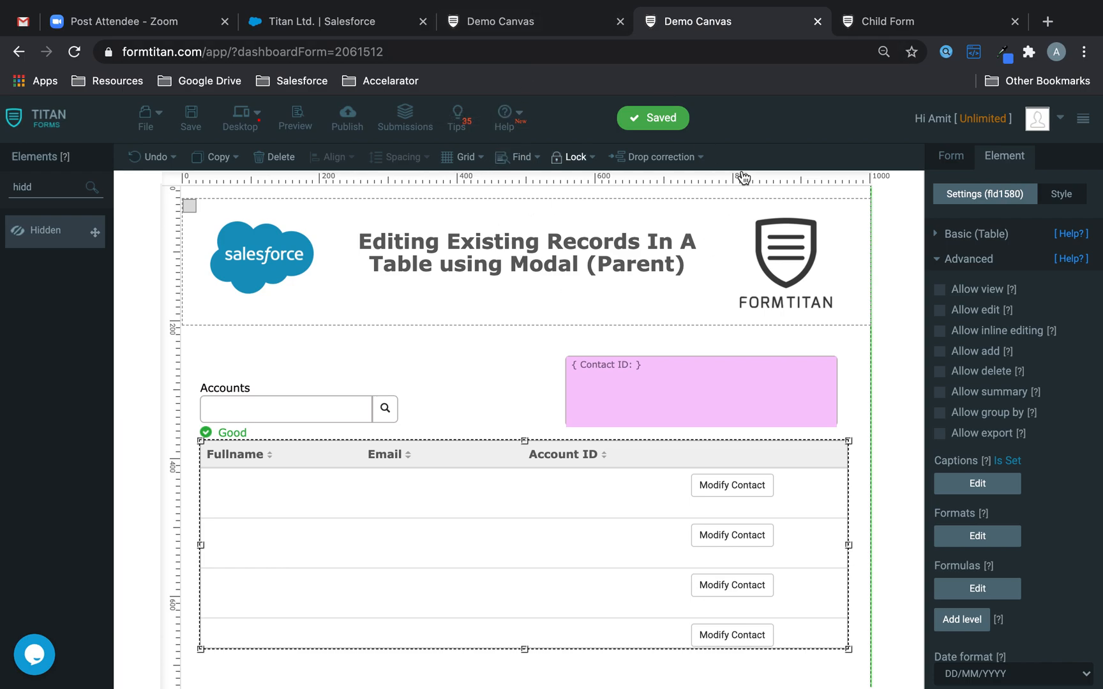
pyautogui.click(732, 390)
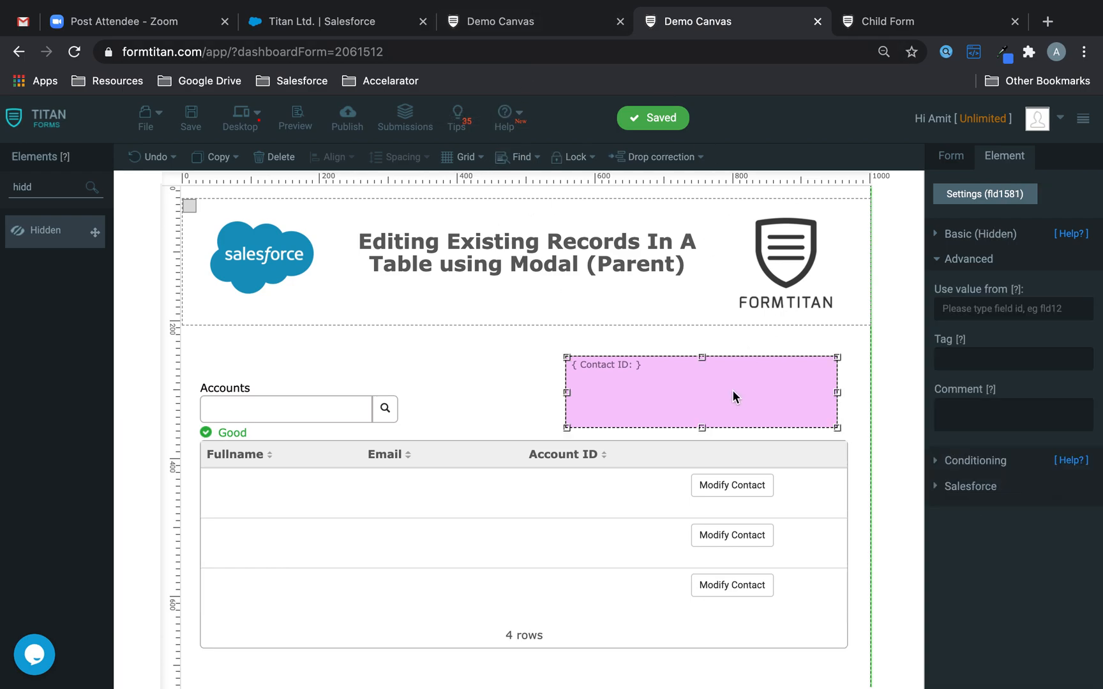
pyautogui.click(964, 461)
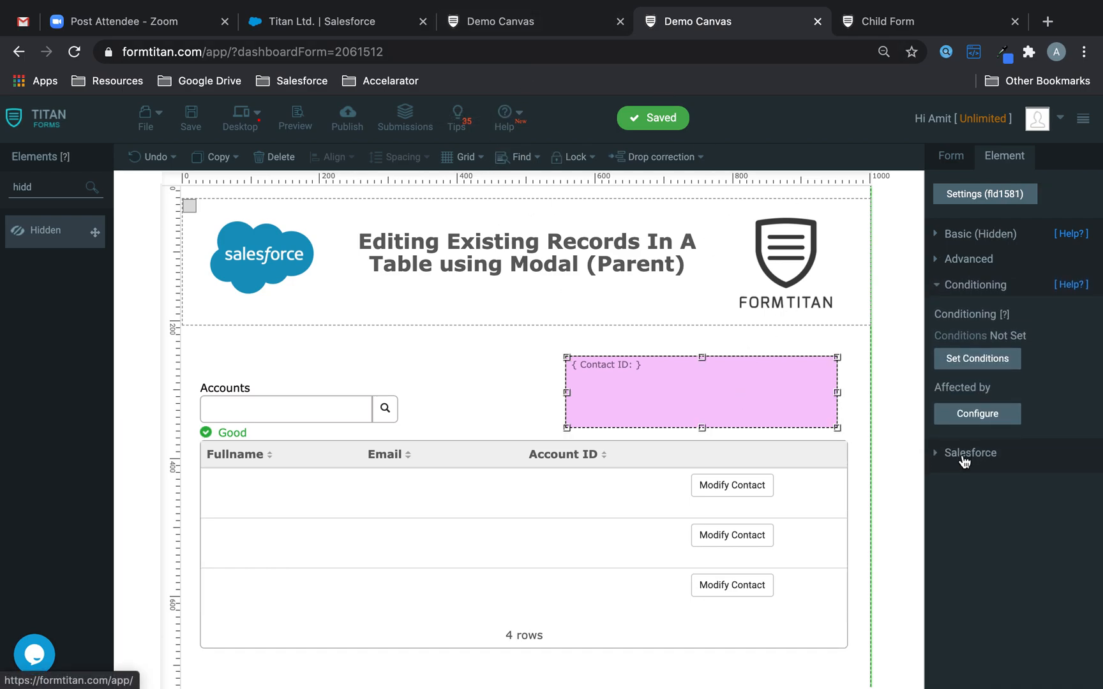
pyautogui.click(1000, 361)
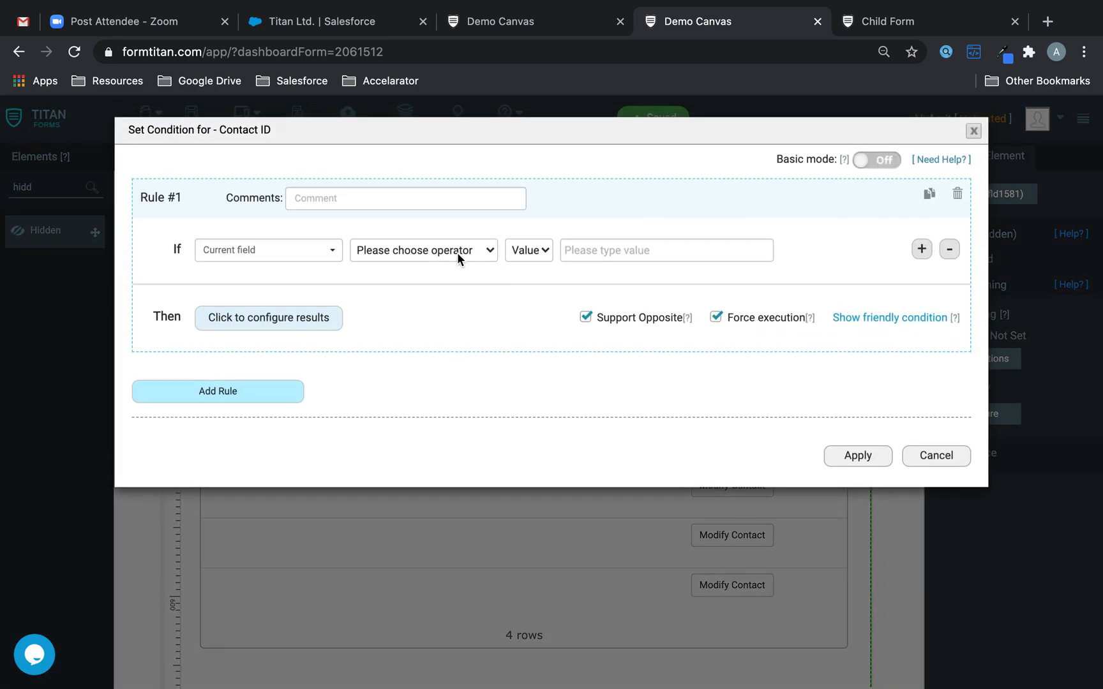
pyautogui.click(458, 255)
pyautogui.click(420, 485)
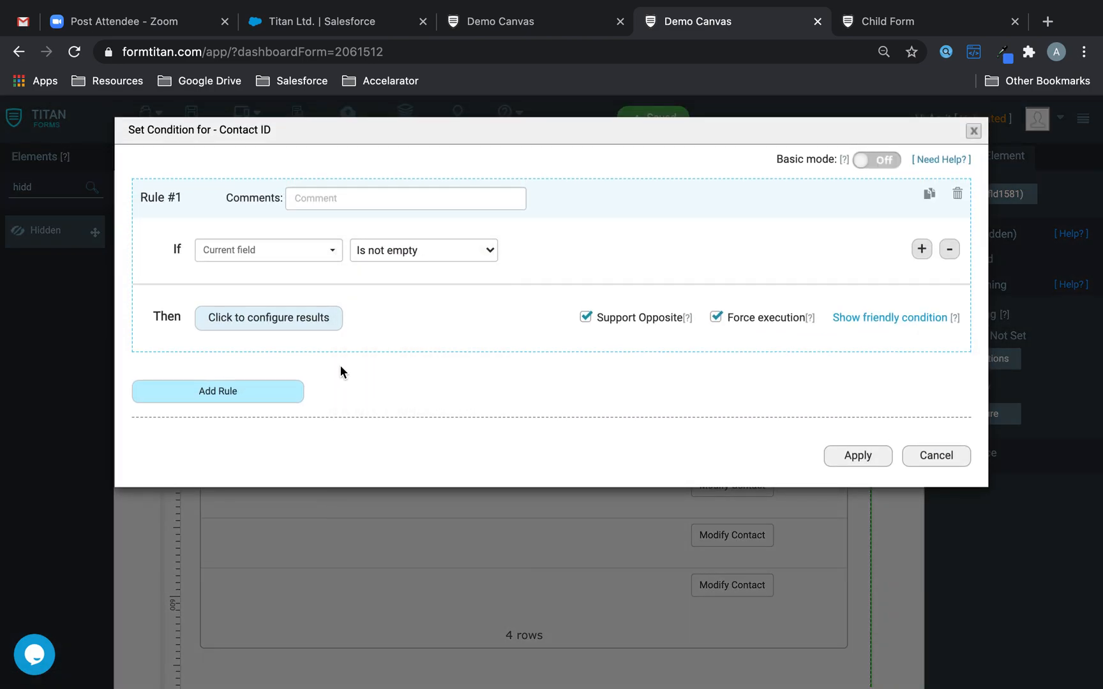
# - Configure the rule's result to open the copied child form URL in a modal, 1000 wide and 500 high
pyautogui.click(303, 328)
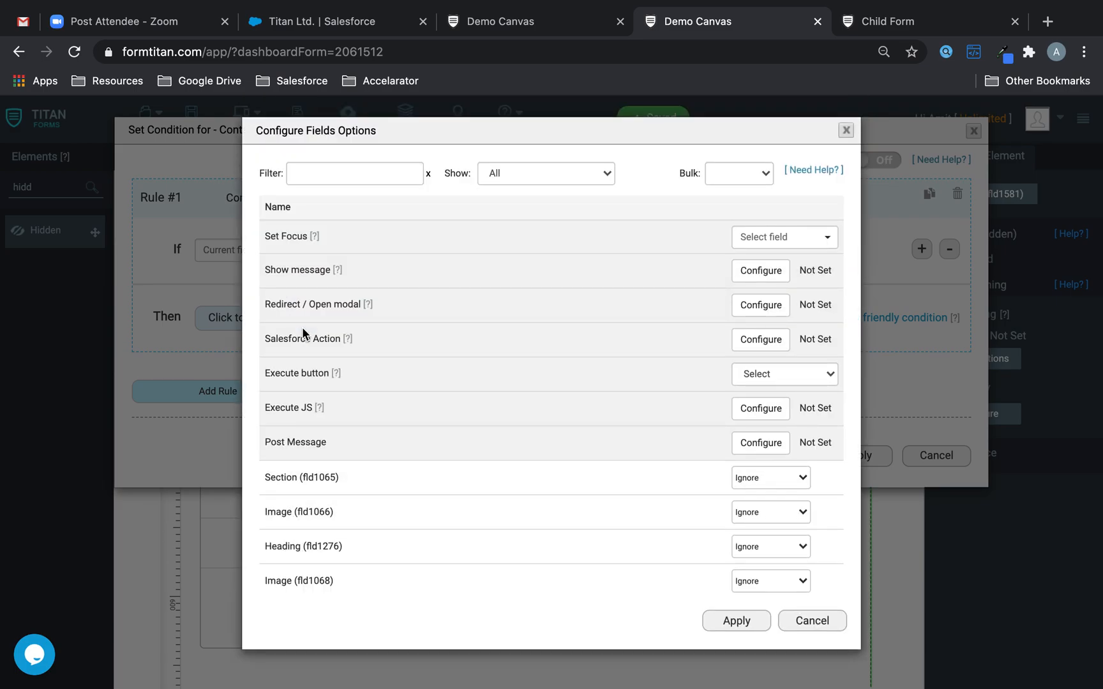
pyautogui.click(766, 304)
pyautogui.click(477, 180)
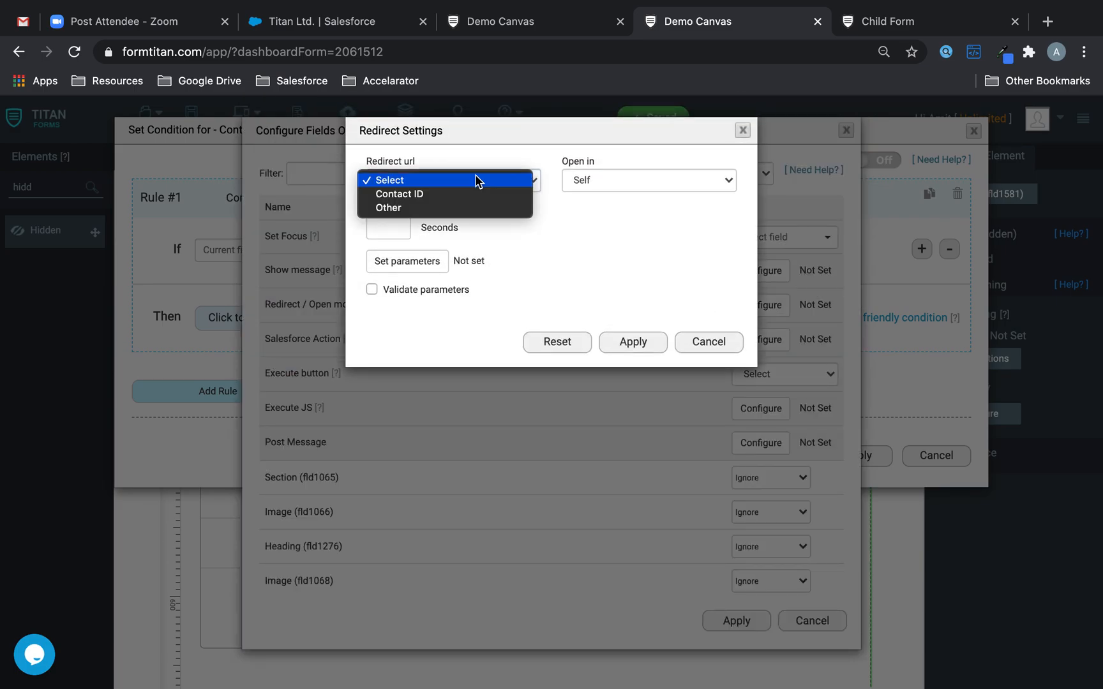
pyautogui.click(447, 209)
pyautogui.click(476, 220)
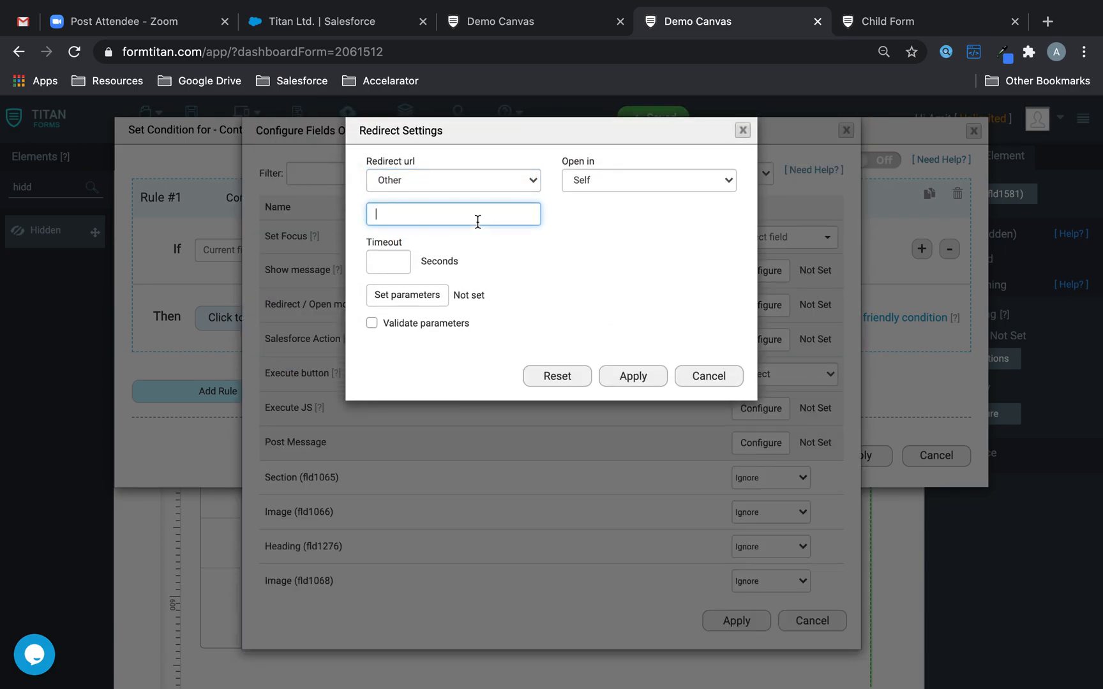
pyautogui.press('super+v')
pyautogui.click(635, 181)
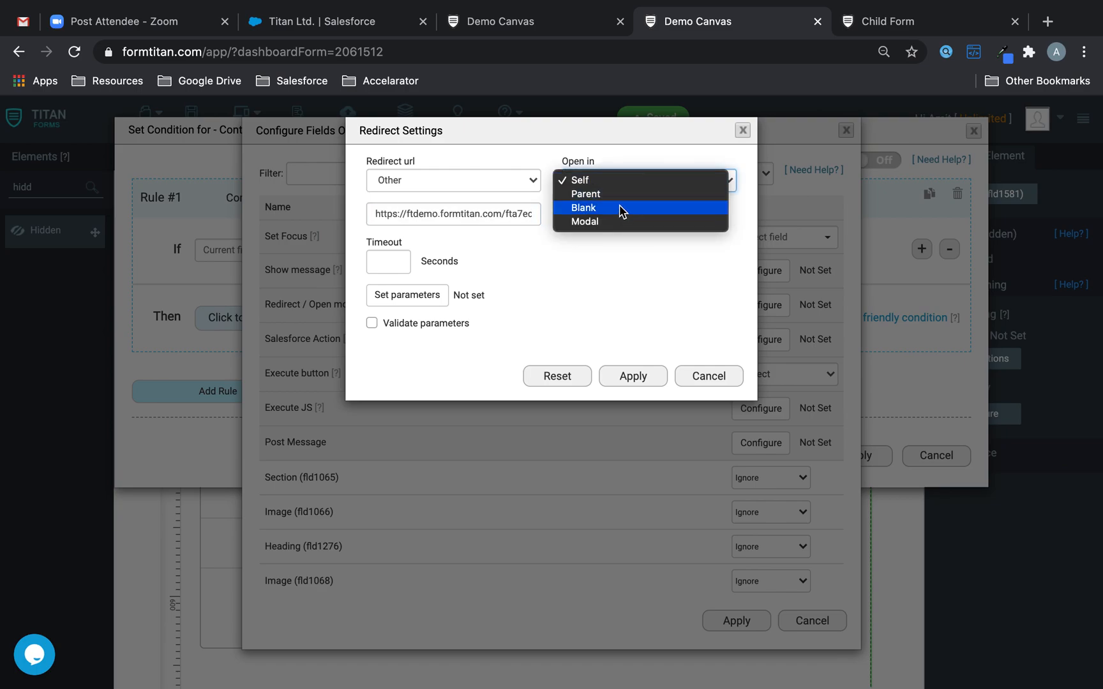
pyautogui.click(614, 224)
pyautogui.click(403, 272)
pyautogui.press('Tab')
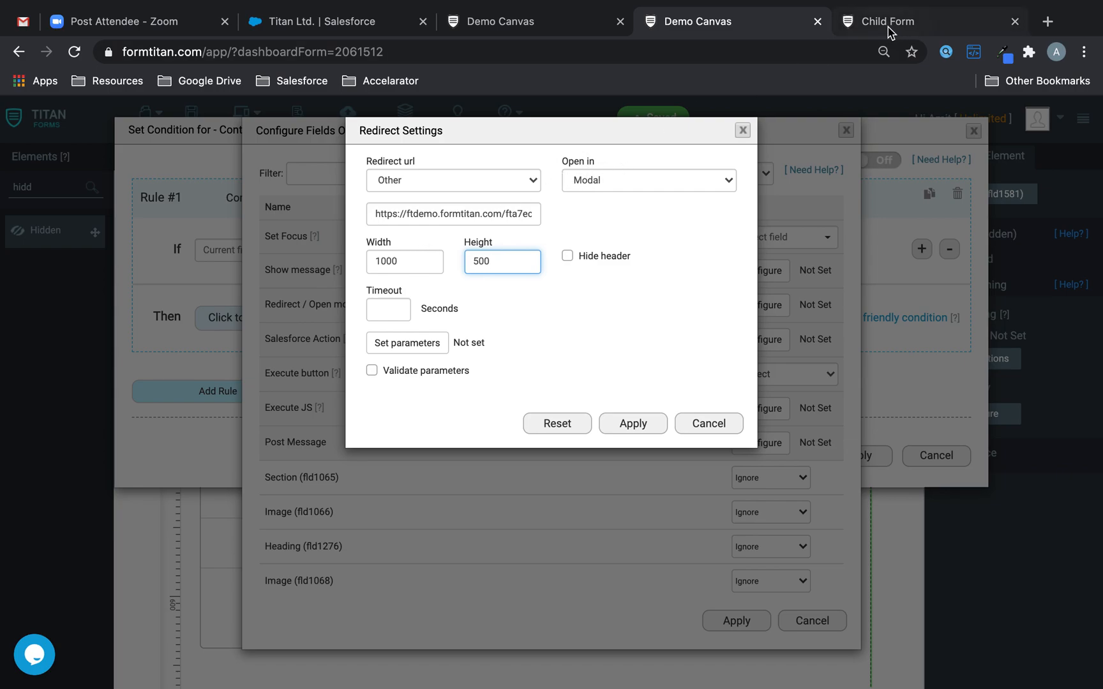
# - Pass Contact ID as a redirect parameter named fld1581, the field ID of the child form's Contact ID element
pyautogui.click(561, 26)
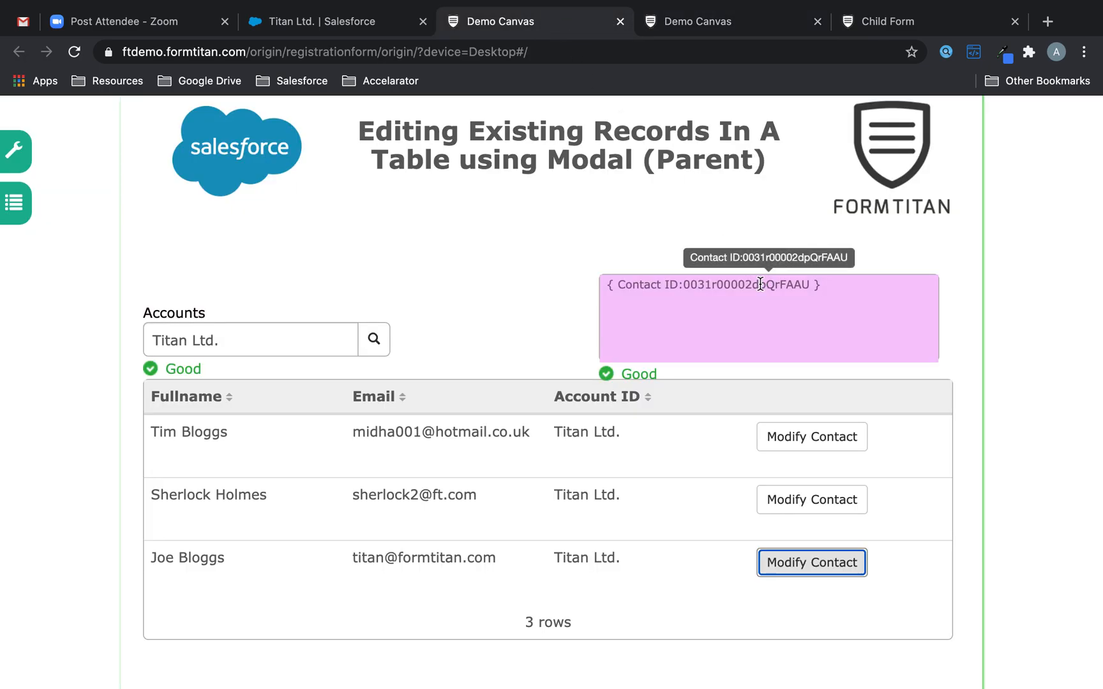
pyautogui.click(900, 24)
pyautogui.click(387, 447)
pyautogui.click(389, 387)
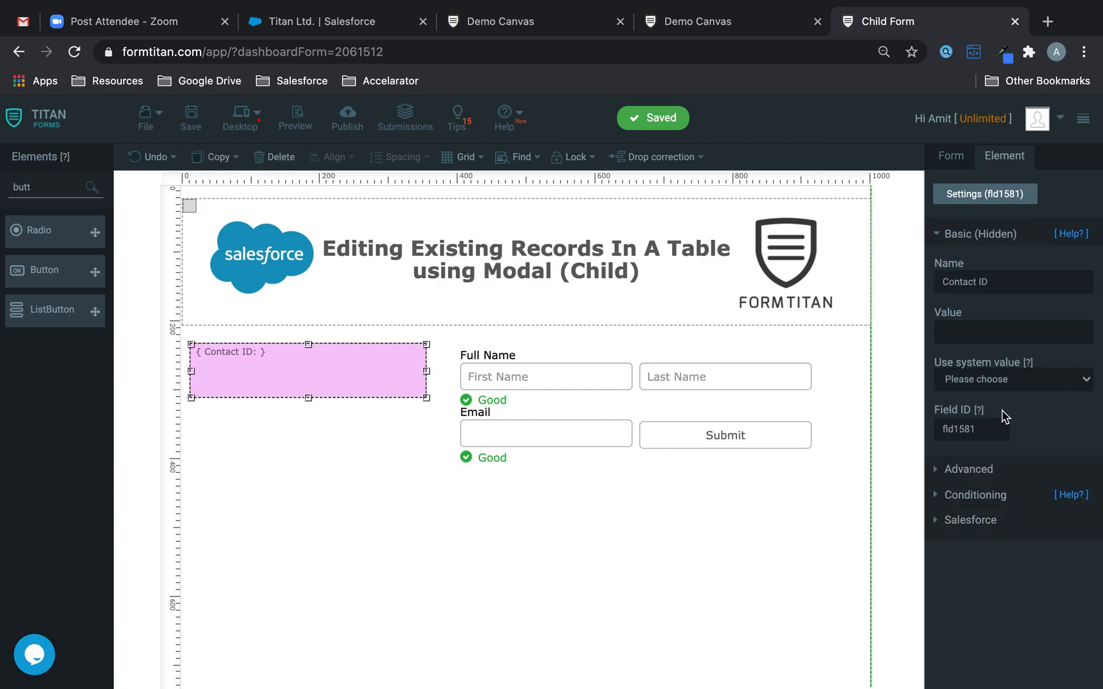
pyautogui.moveTo(983, 431); pyautogui.dragTo(944, 430)
pyautogui.click(696, 21)
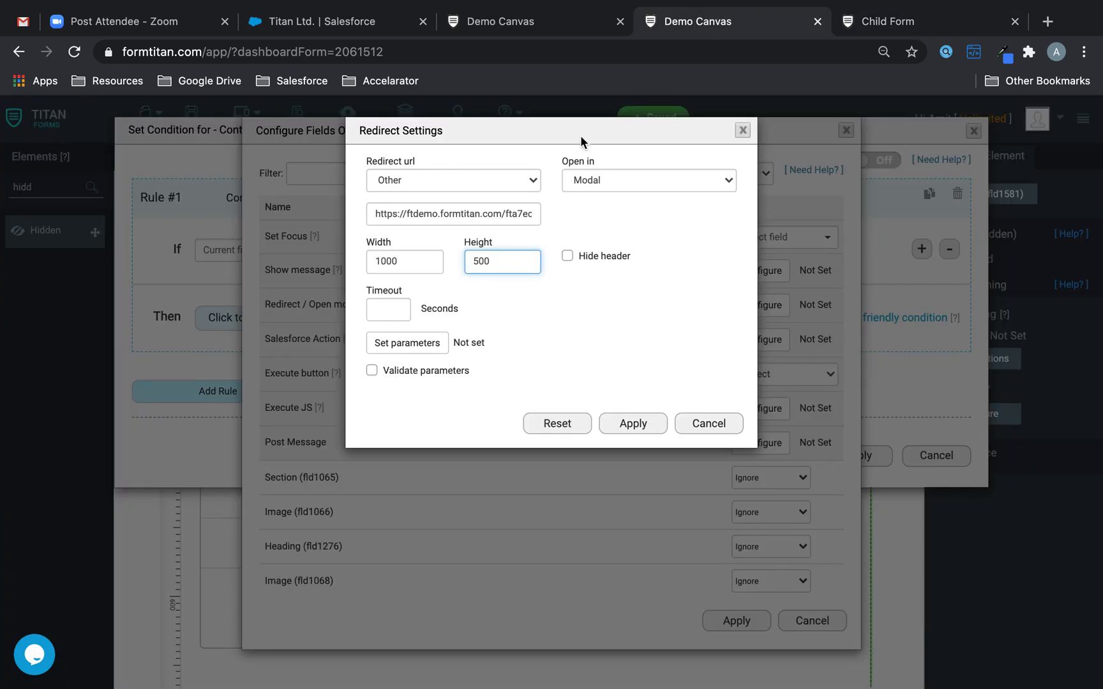
pyautogui.click(411, 343)
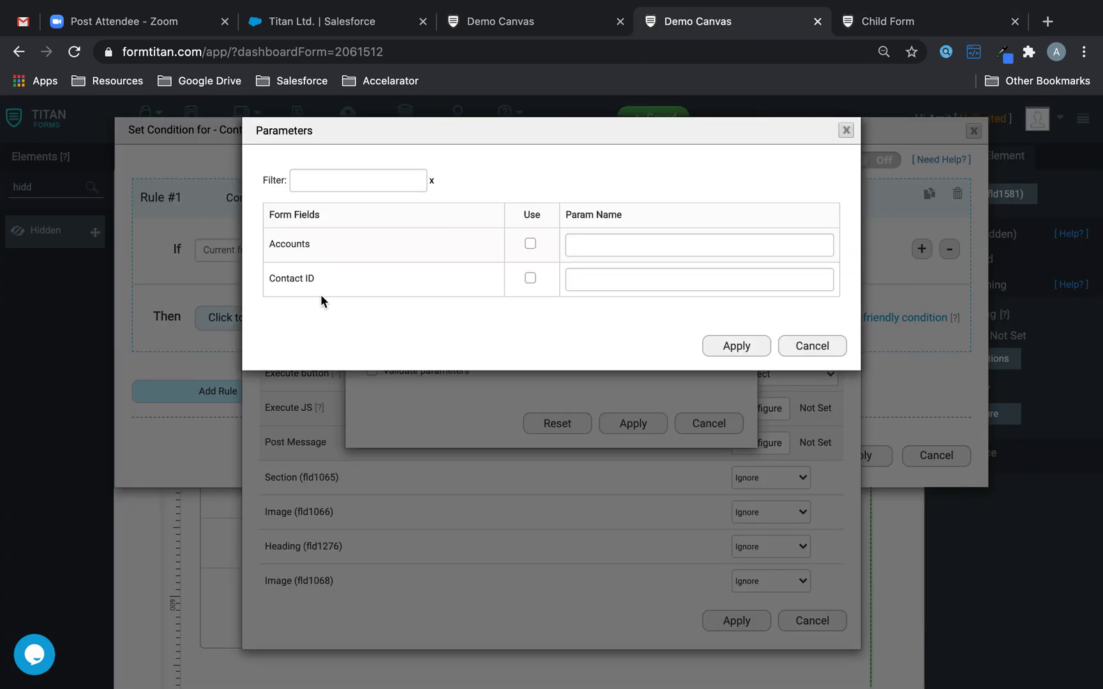
pyautogui.click(530, 278)
pyautogui.click(600, 275)
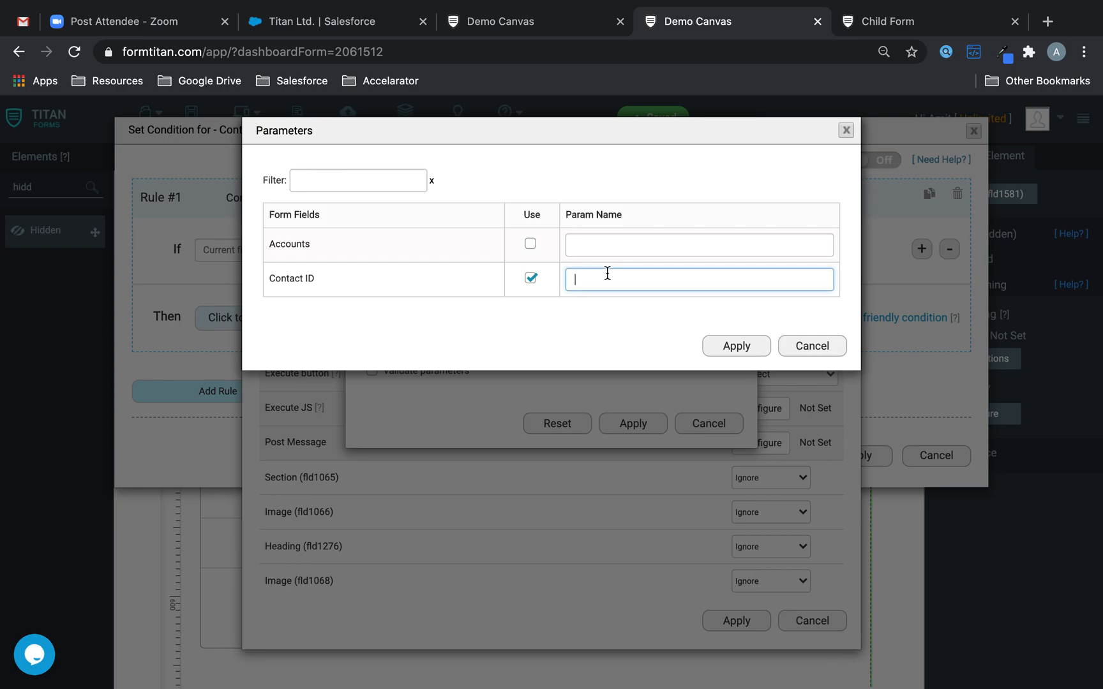
pyautogui.click(947, 21)
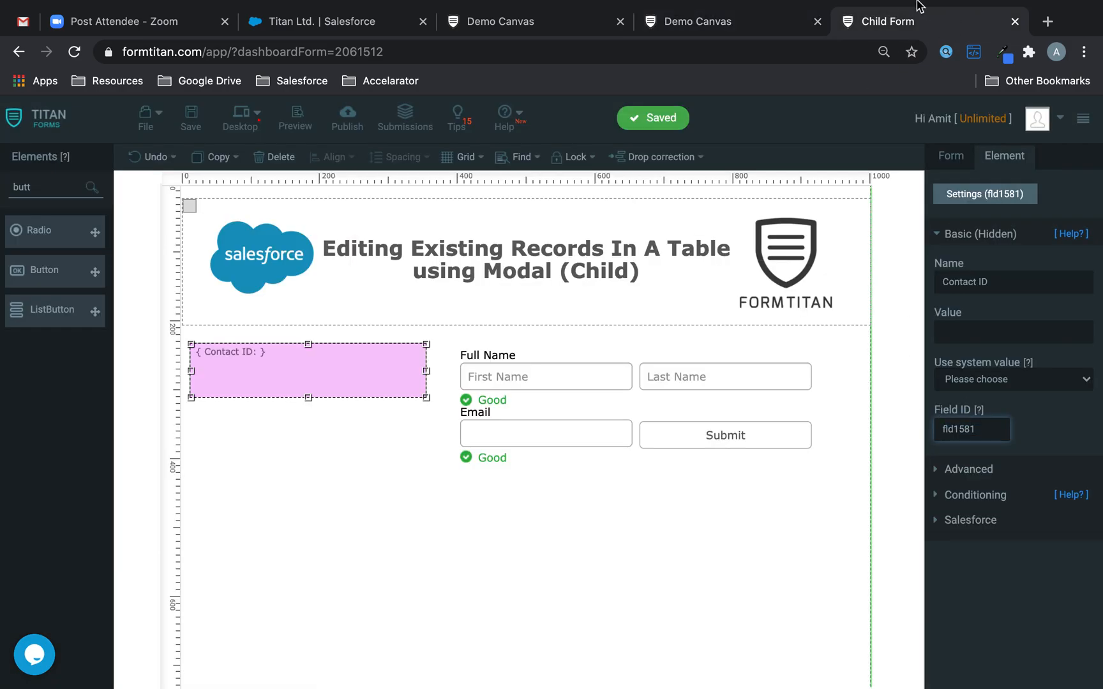
pyautogui.click(743, 23)
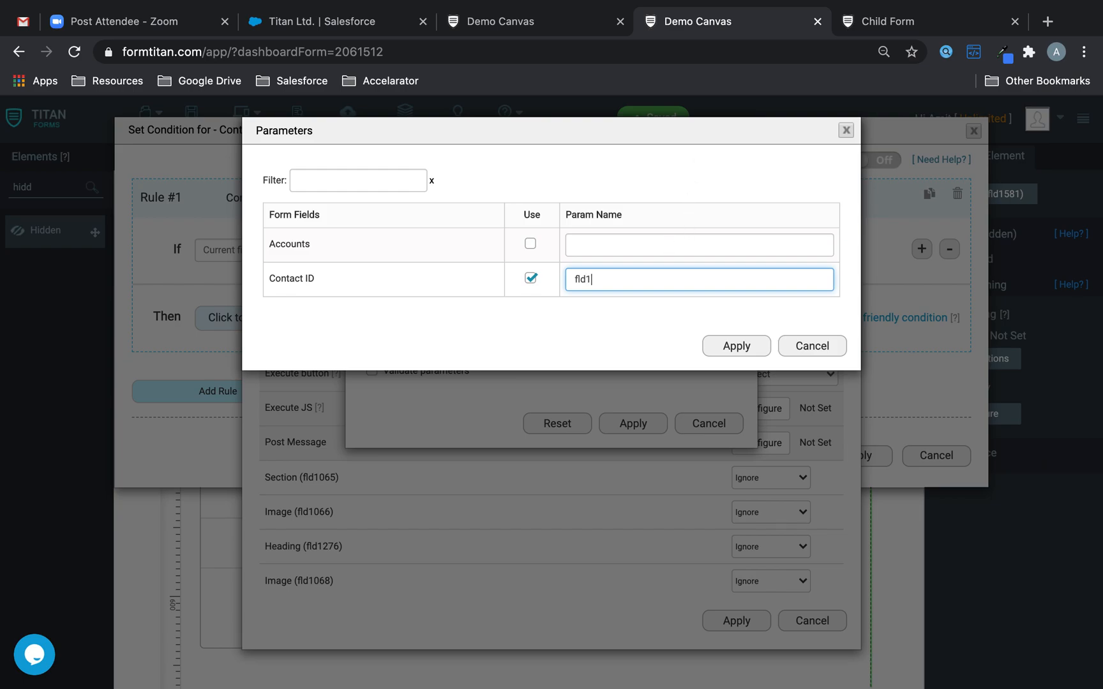
pyautogui.click(752, 346)
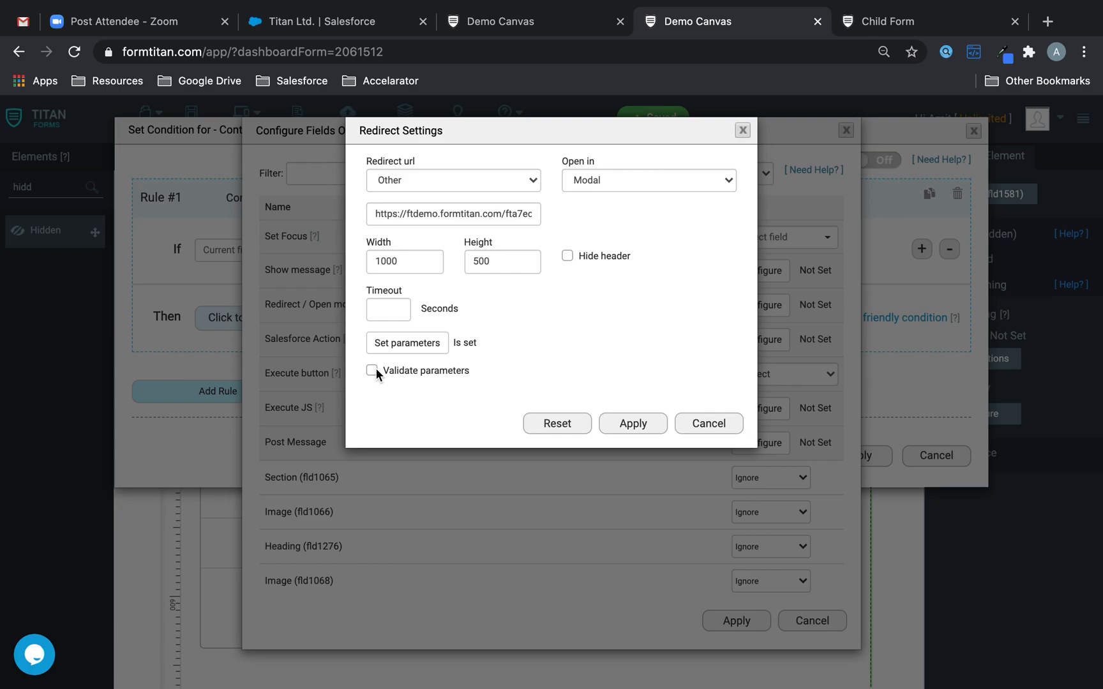
# - Apply the redirect settings and the Contact ID condition, and save the parent form
pyautogui.click(667, 429)
pyautogui.click(761, 615)
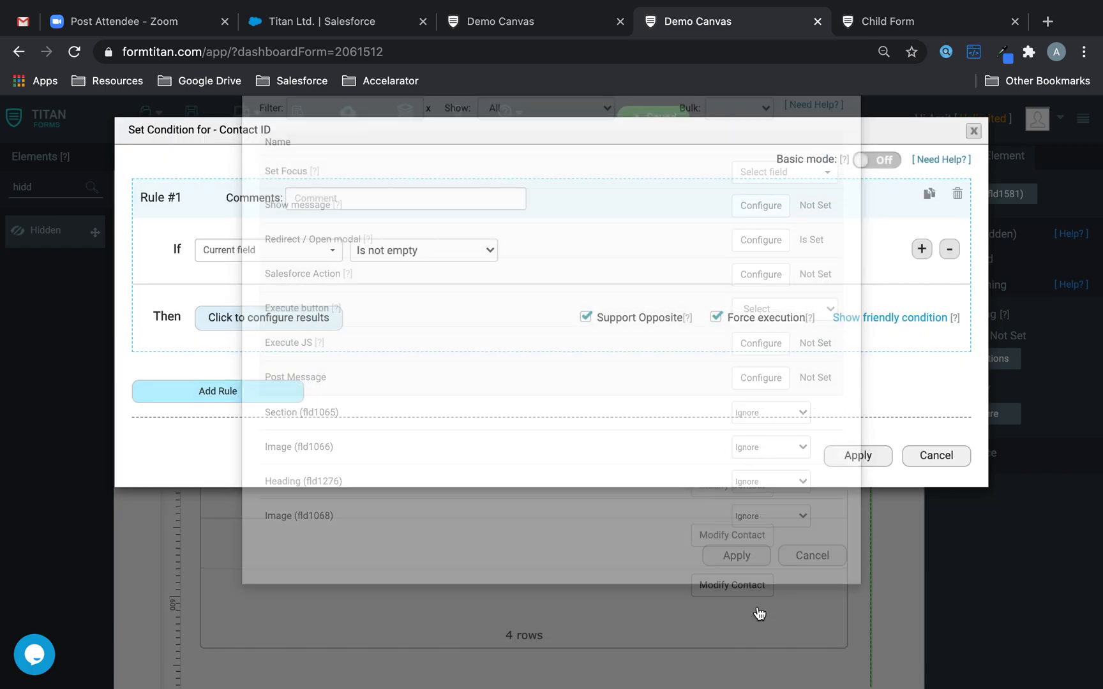
pyautogui.click(882, 457)
pyautogui.click(191, 116)
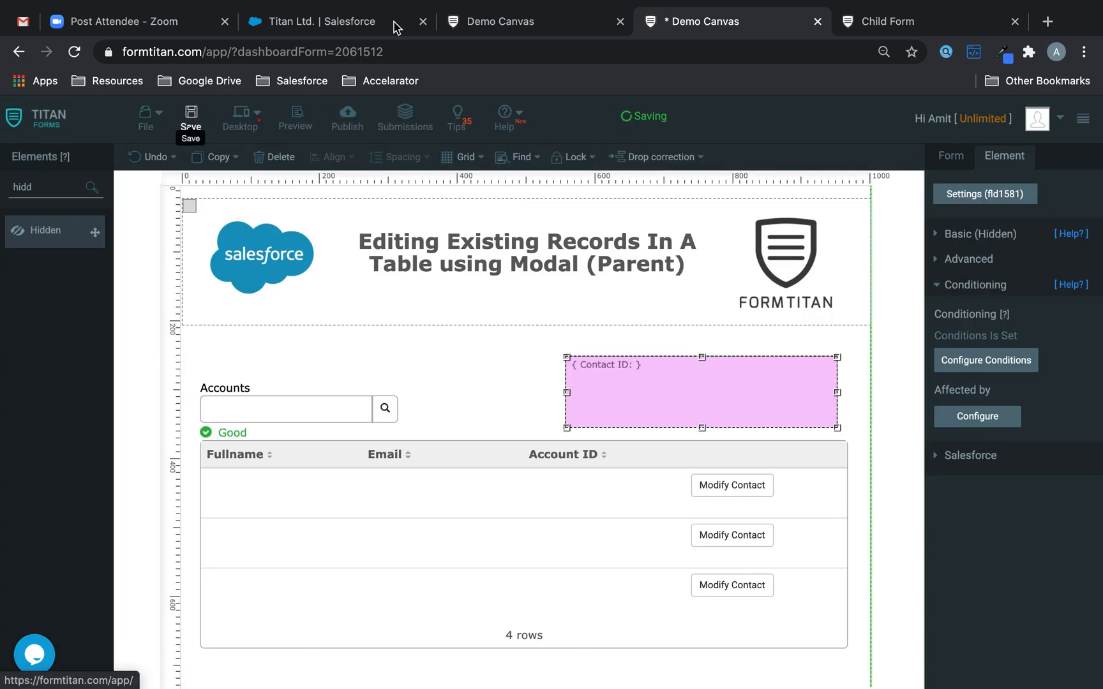
# - Reload the parent form's preview and choose Titan Ltd. in the Accounts lookup
pyautogui.click(506, 24)
pyautogui.click(72, 53)
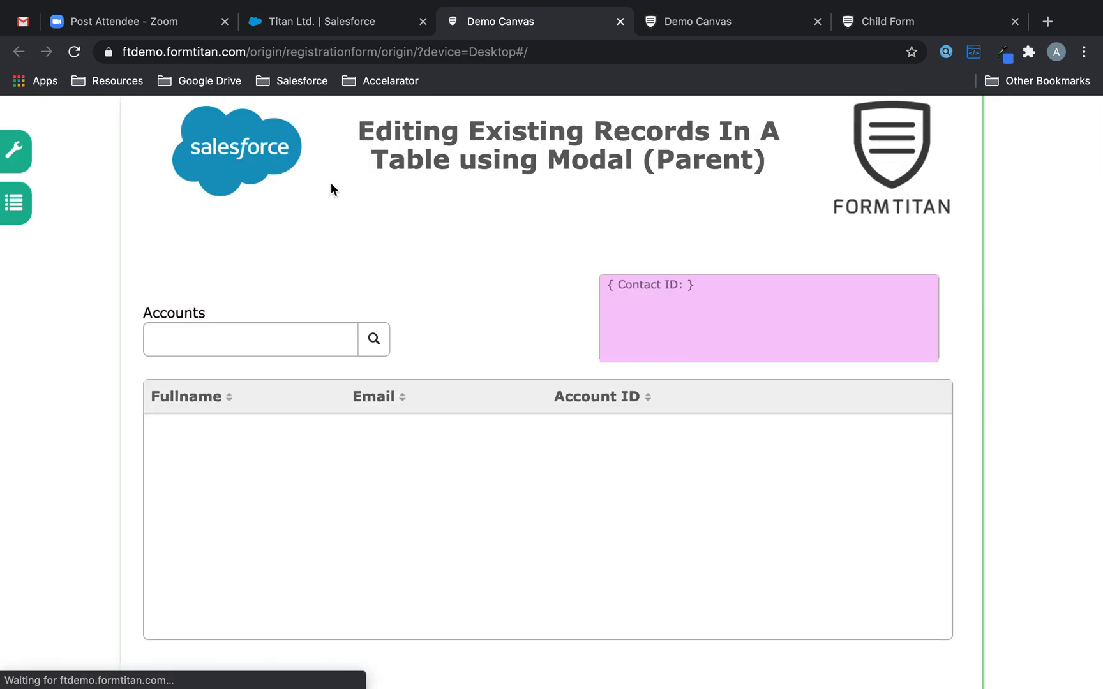
pyautogui.click(253, 336)
pyautogui.write('titan')
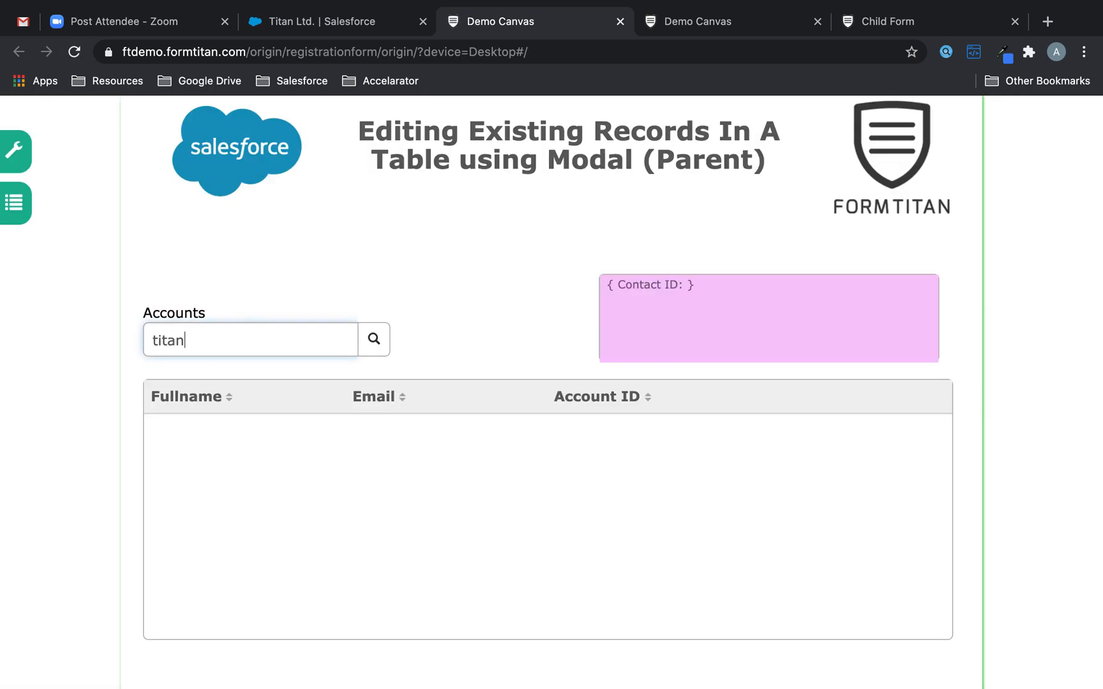
pyautogui.click(241, 394)
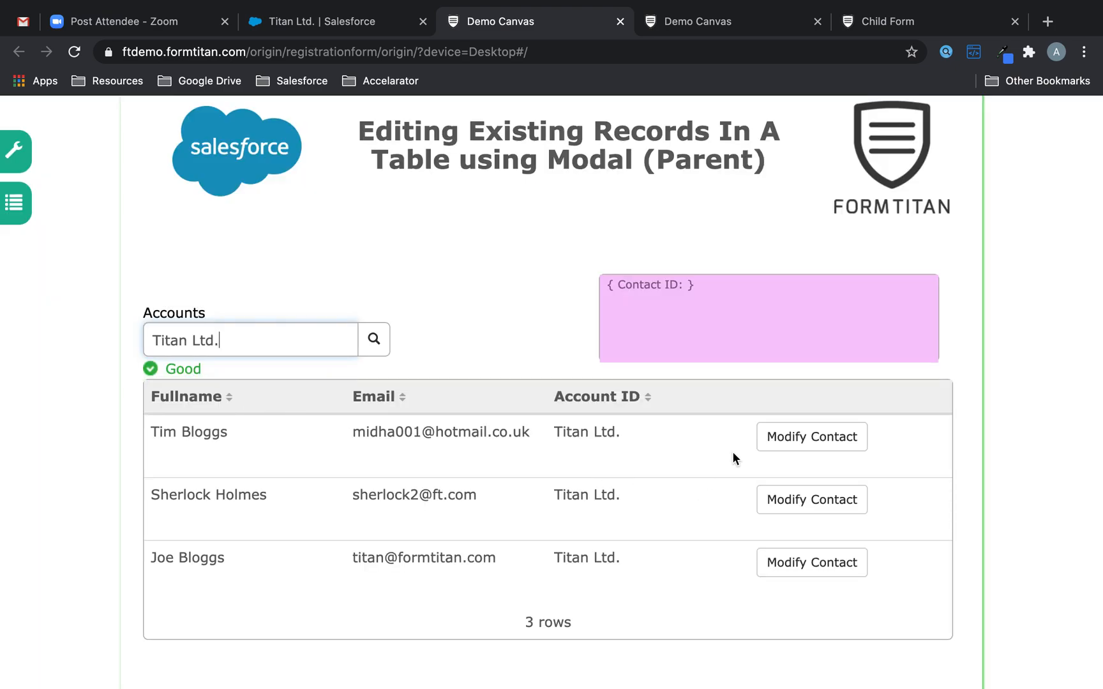
# - Test Modify Contact on the first and second table rows and check the Contact ID passed to the child form modal
pyautogui.click(841, 437)
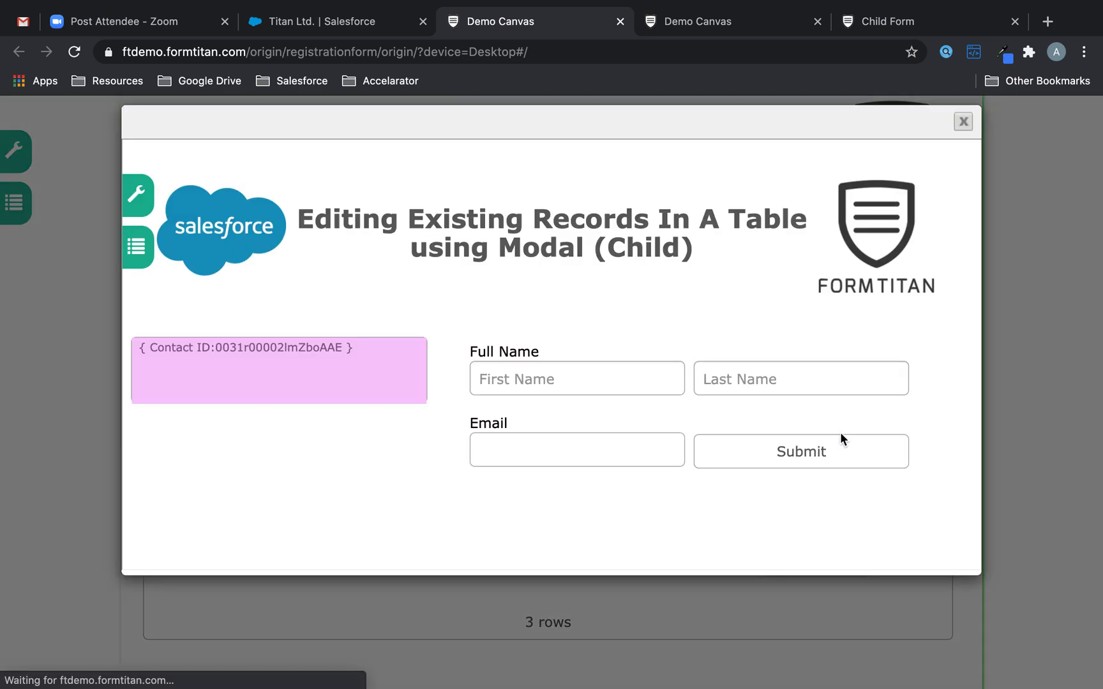
pyautogui.moveTo(216, 347); pyautogui.dragTo(347, 348)
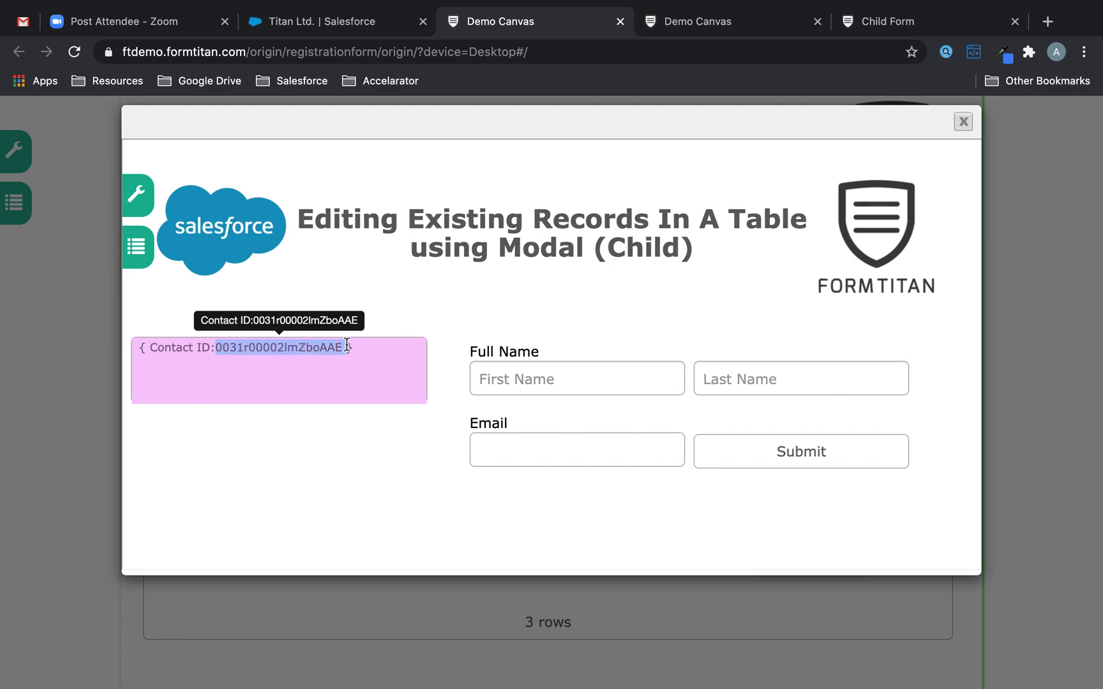
pyautogui.click(963, 121)
pyautogui.click(839, 511)
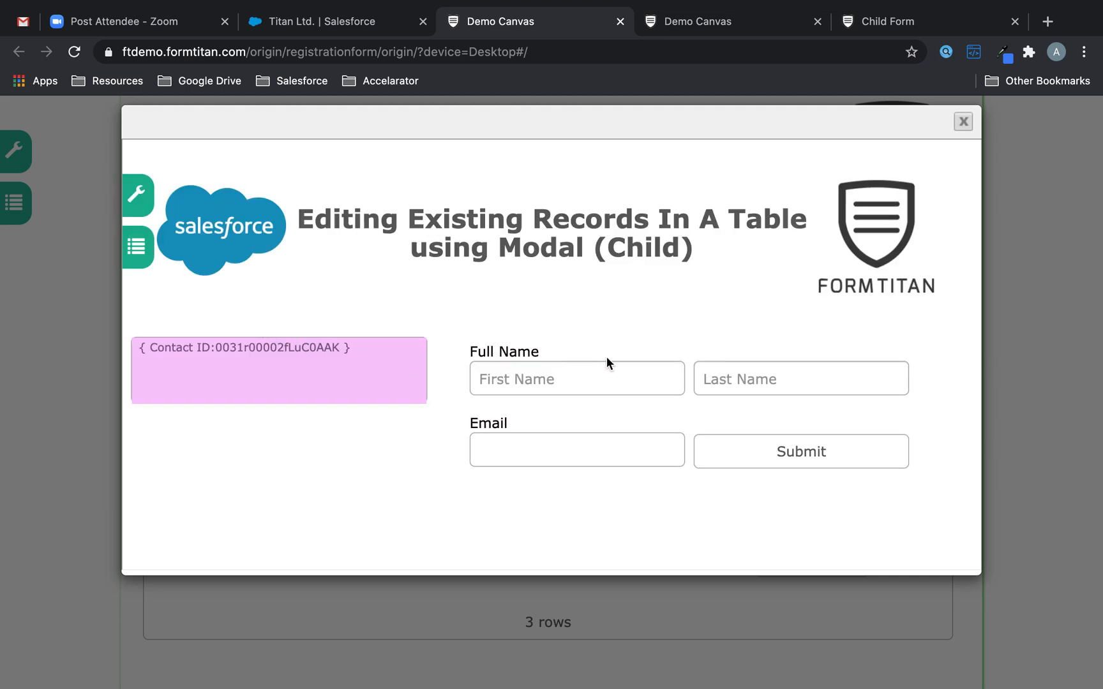
pyautogui.hscroll(1, 604, 356)
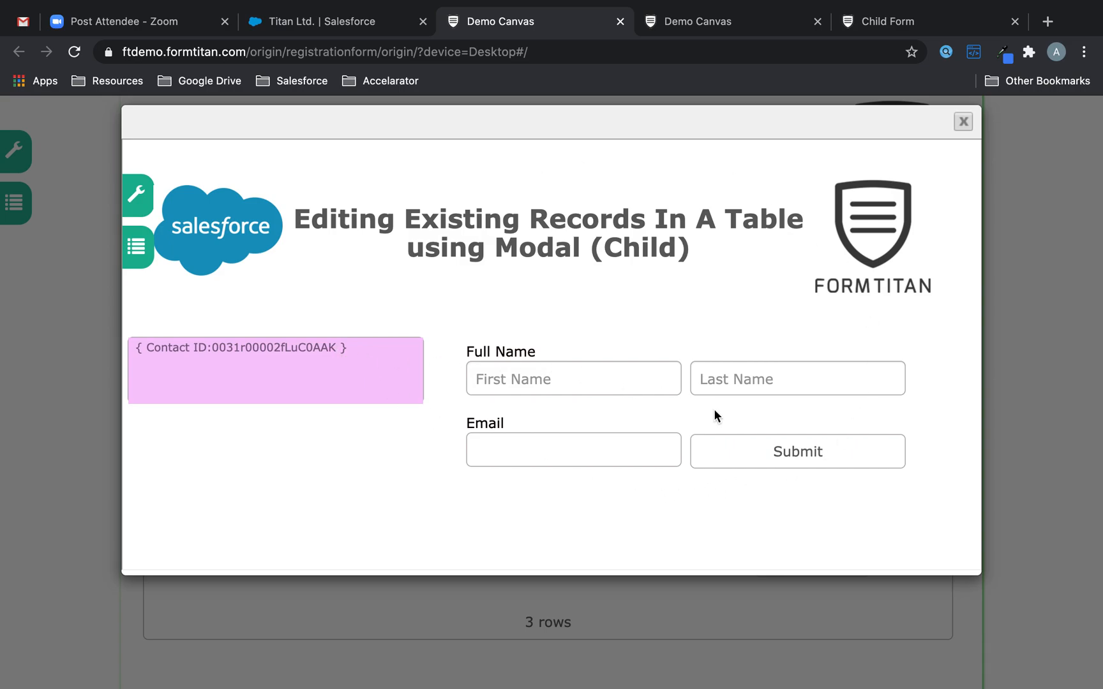
# - In the child form editor, add the Contact object as a mapping in the Get From Salesforce integration
pyautogui.click(855, 21)
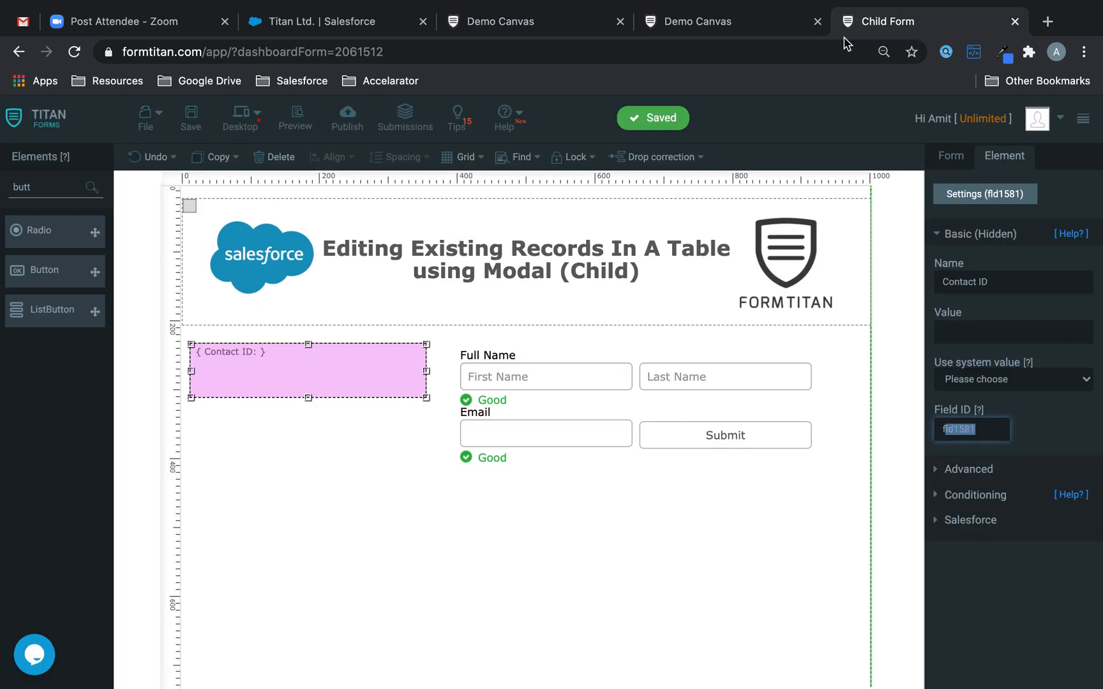
pyautogui.click(949, 159)
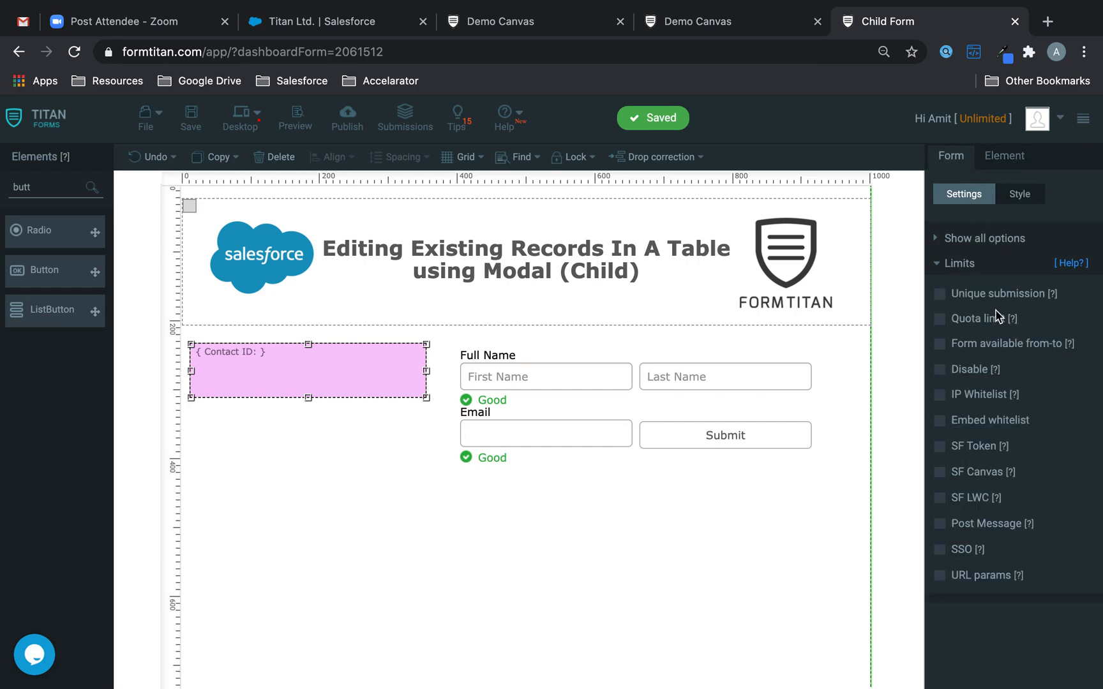
pyautogui.click(964, 261)
pyautogui.click(996, 363)
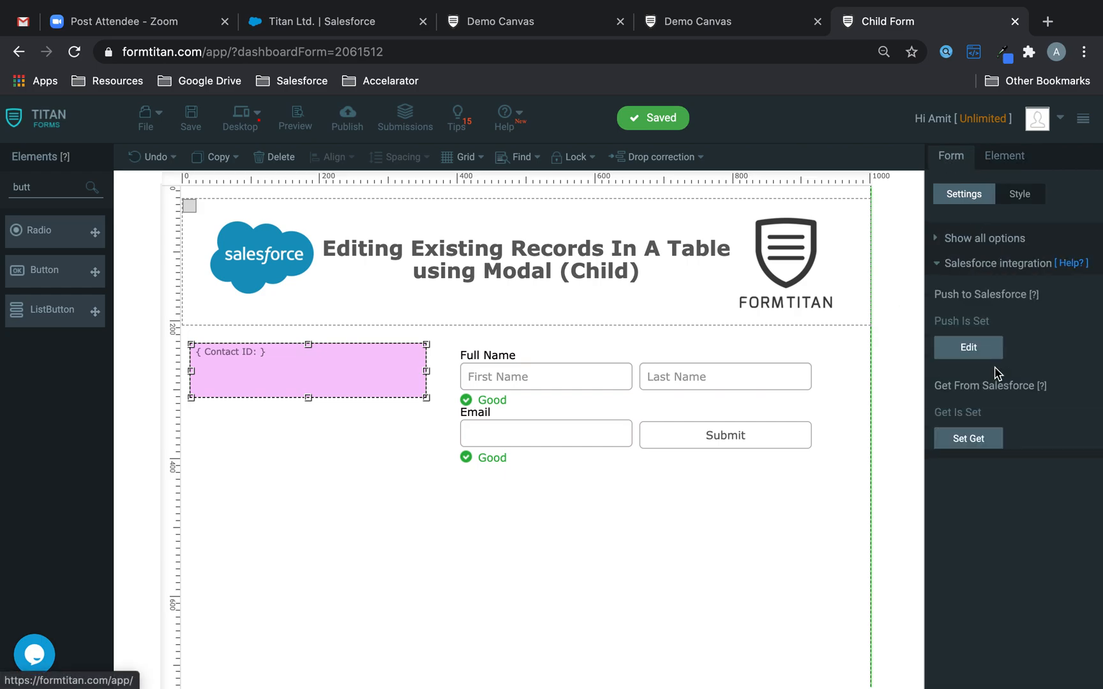
pyautogui.click(969, 439)
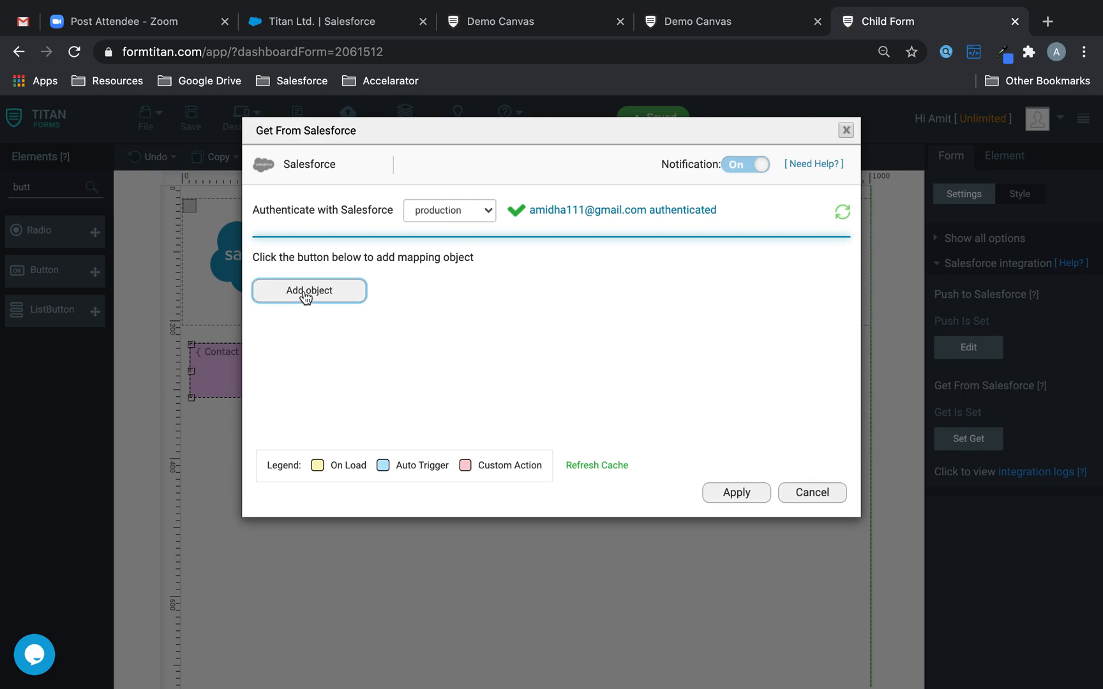
pyautogui.click(306, 295)
pyautogui.click(402, 222)
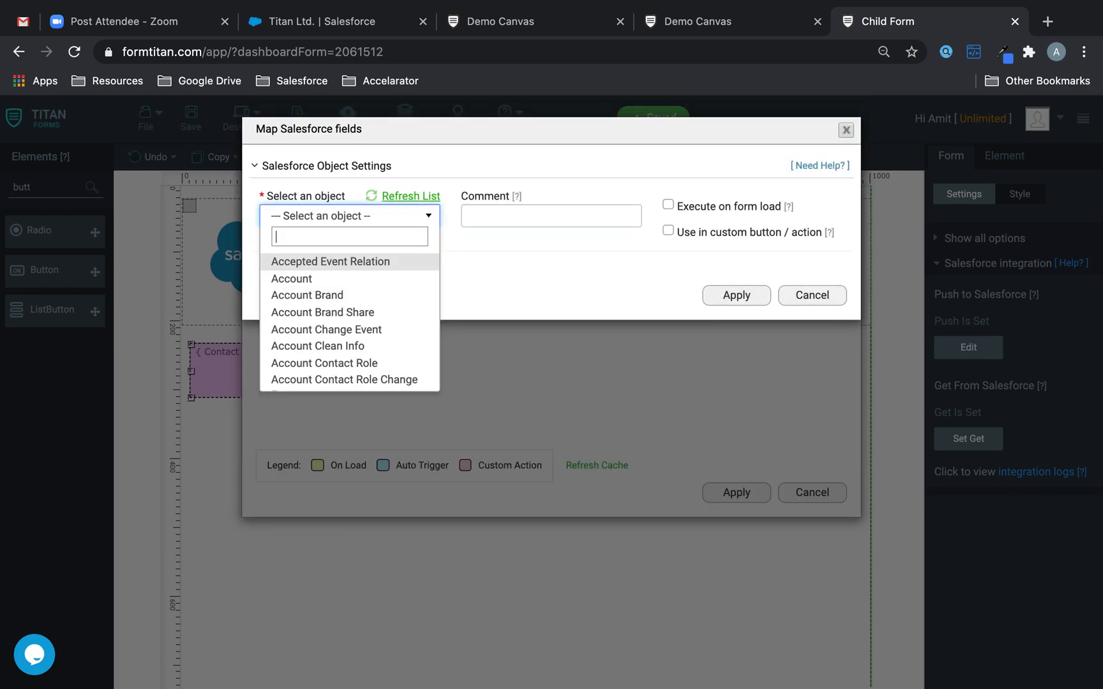
pyautogui.write('cont')
pyautogui.click(314, 360)
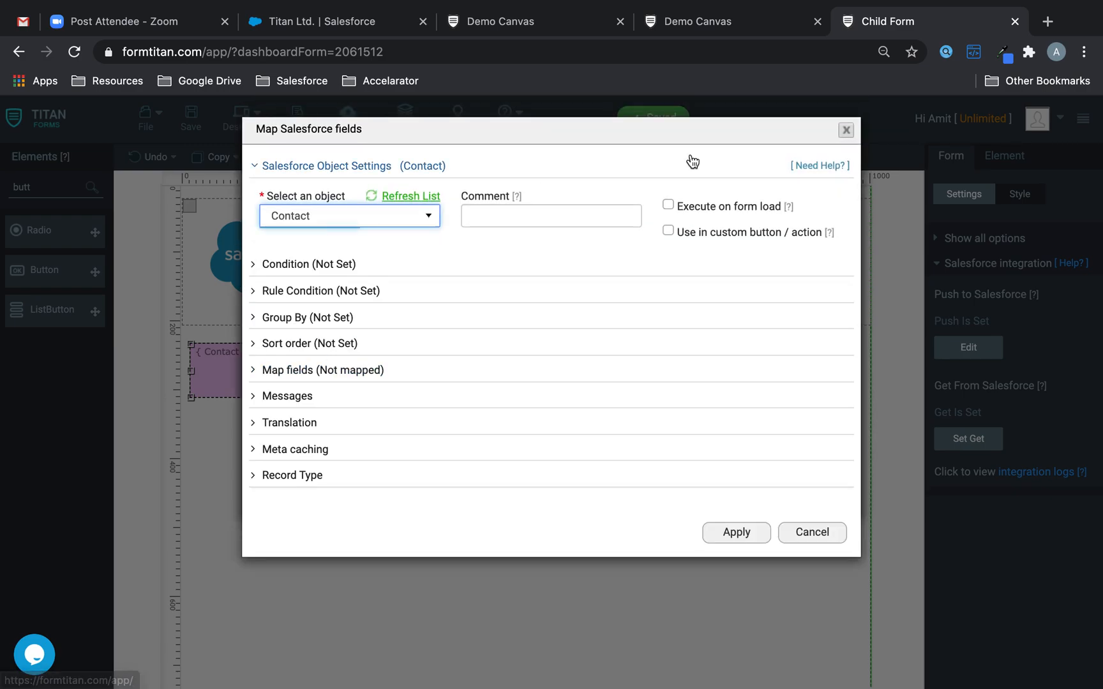
# - Set the Contact get mapping's condition so that Contact ID Equals the form's Contact ID field, and apply it
pyautogui.click(339, 261)
pyautogui.click(332, 360)
pyautogui.click(348, 174)
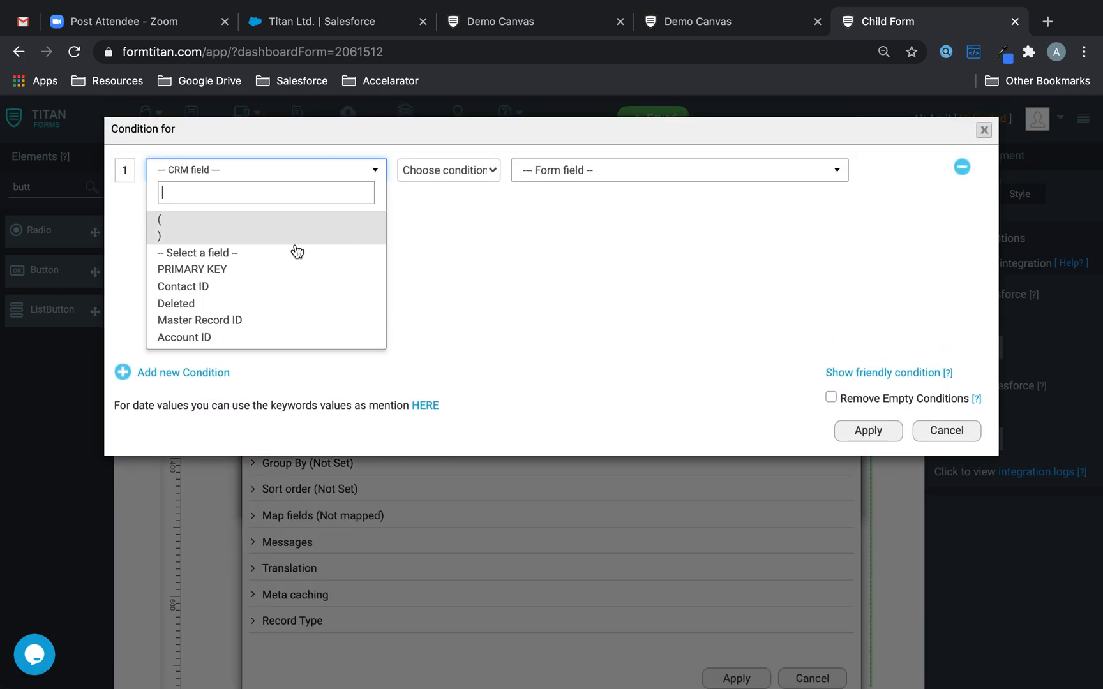
pyautogui.click(266, 286)
pyautogui.click(427, 169)
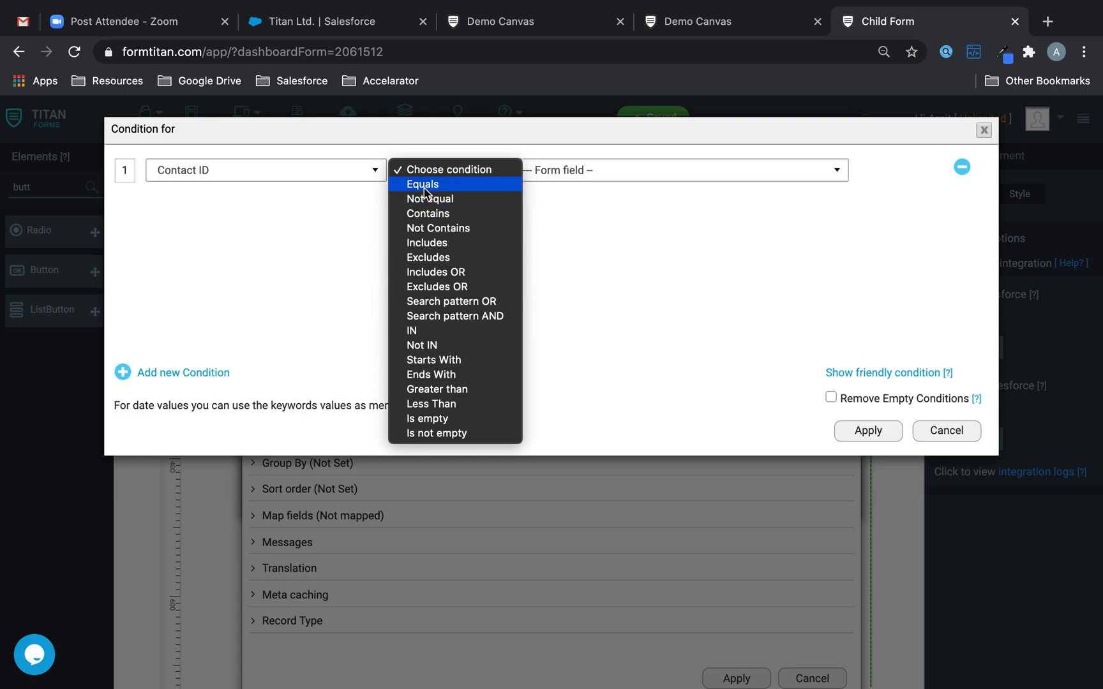
pyautogui.click(424, 185)
pyautogui.click(567, 173)
pyautogui.click(559, 221)
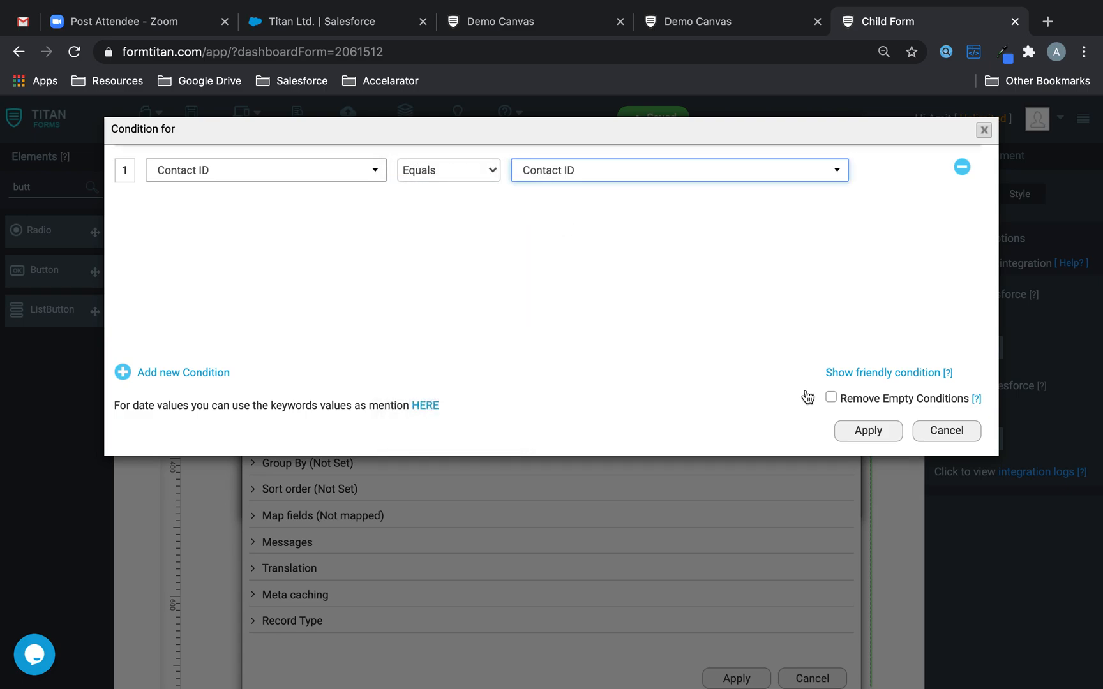
pyautogui.click(849, 432)
# - Map the child form's First Name, Last Name and Email to the matching Contact fields, finish the mapping and save the form
pyautogui.click(337, 518)
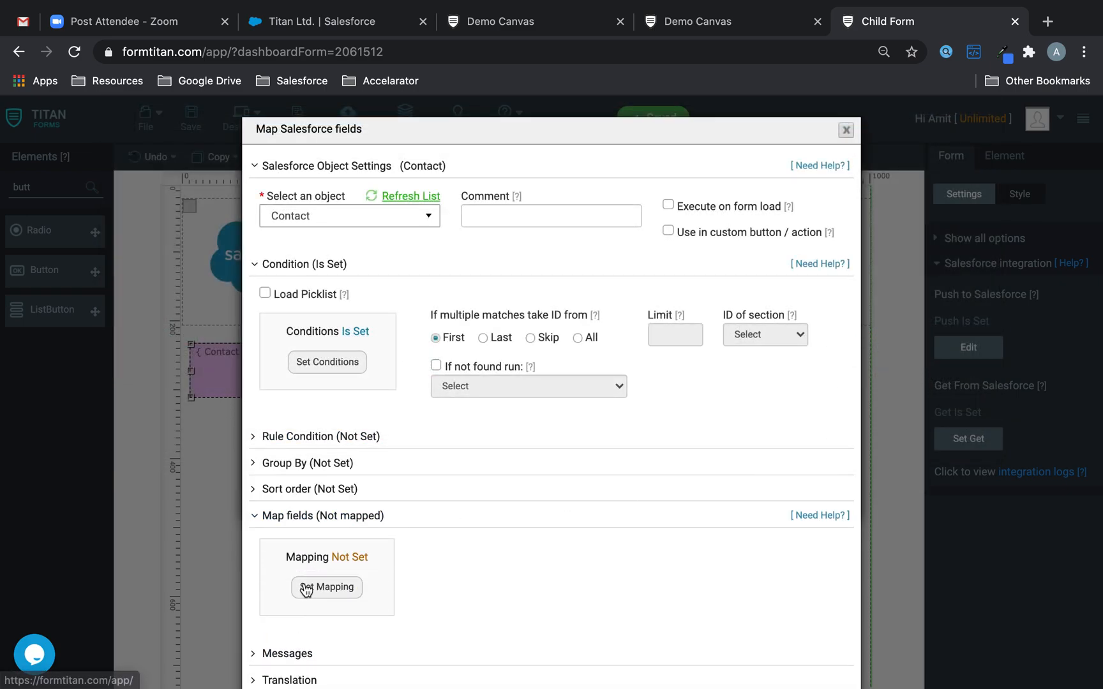
pyautogui.click(307, 587)
pyautogui.scroll(-5, 359, 321)
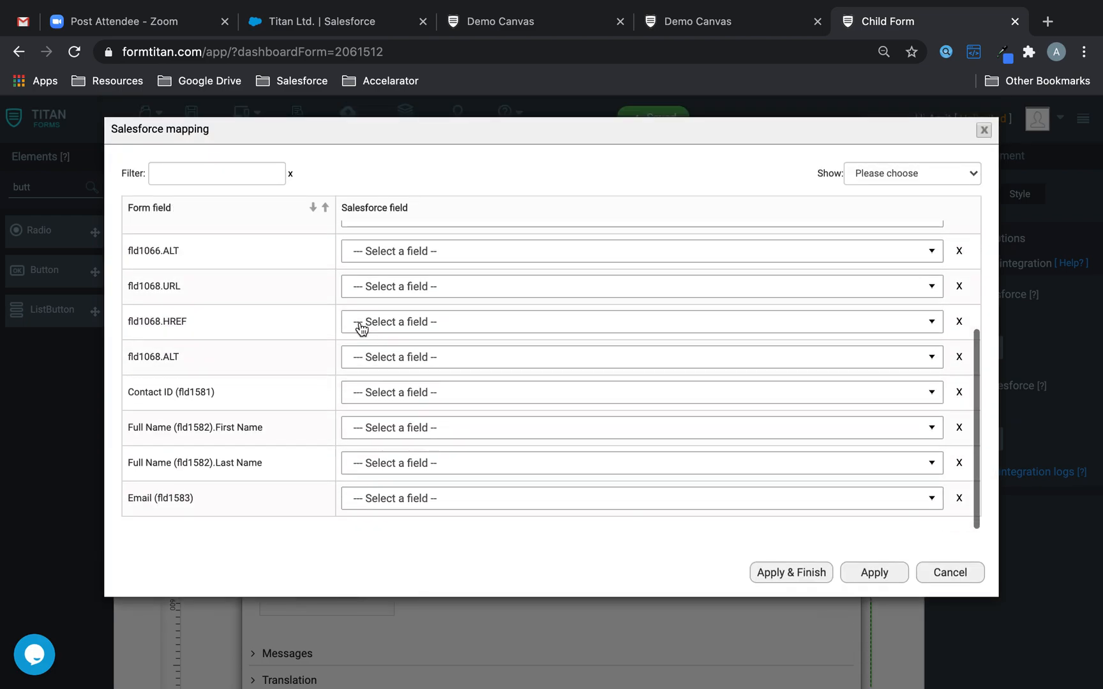
pyautogui.click(389, 427)
pyautogui.write('fir')
pyautogui.click(419, 476)
pyautogui.click(419, 476)
pyautogui.write('las')
pyautogui.click(409, 508)
pyautogui.click(434, 501)
pyautogui.write('ema')
pyautogui.click(401, 549)
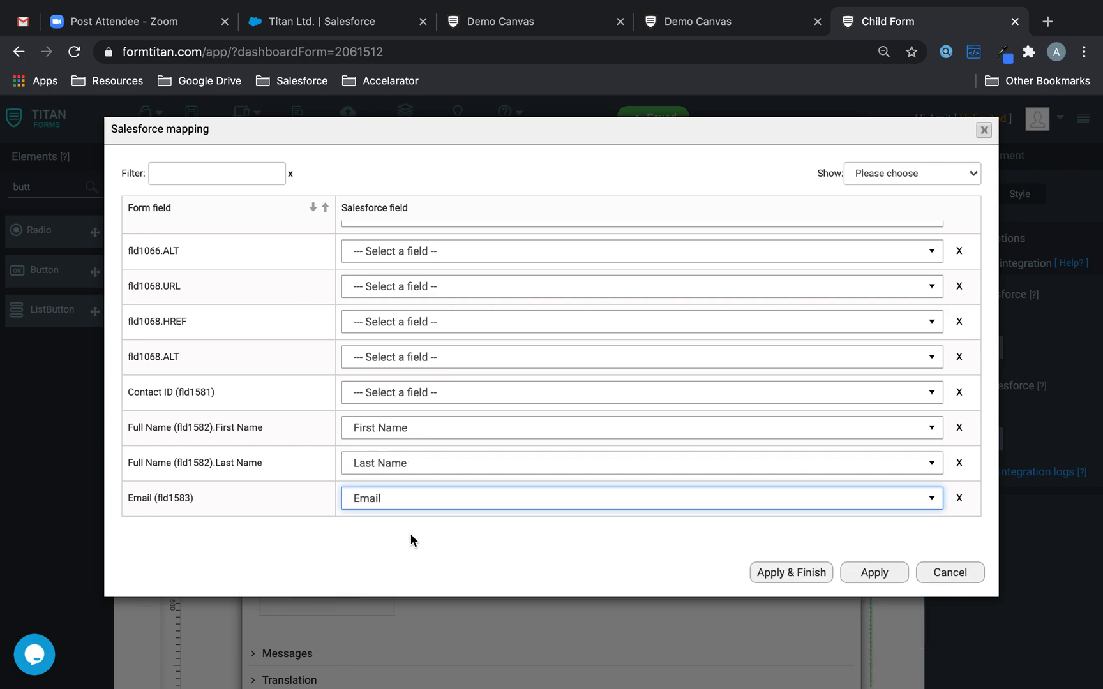
pyautogui.click(805, 578)
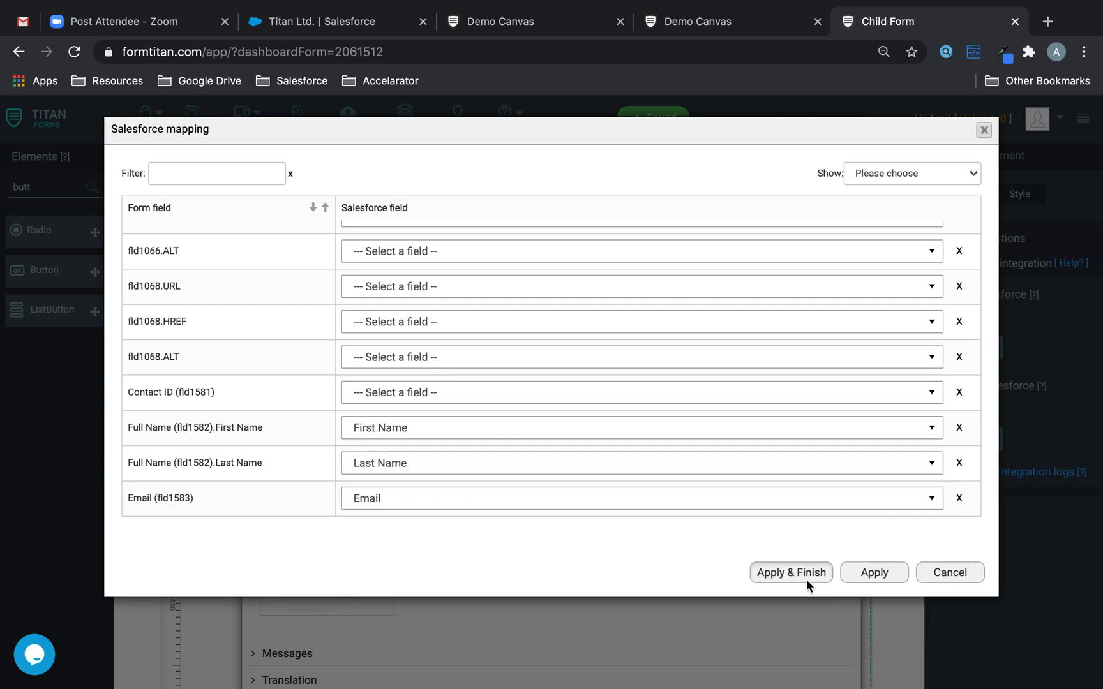
pyautogui.click(190, 116)
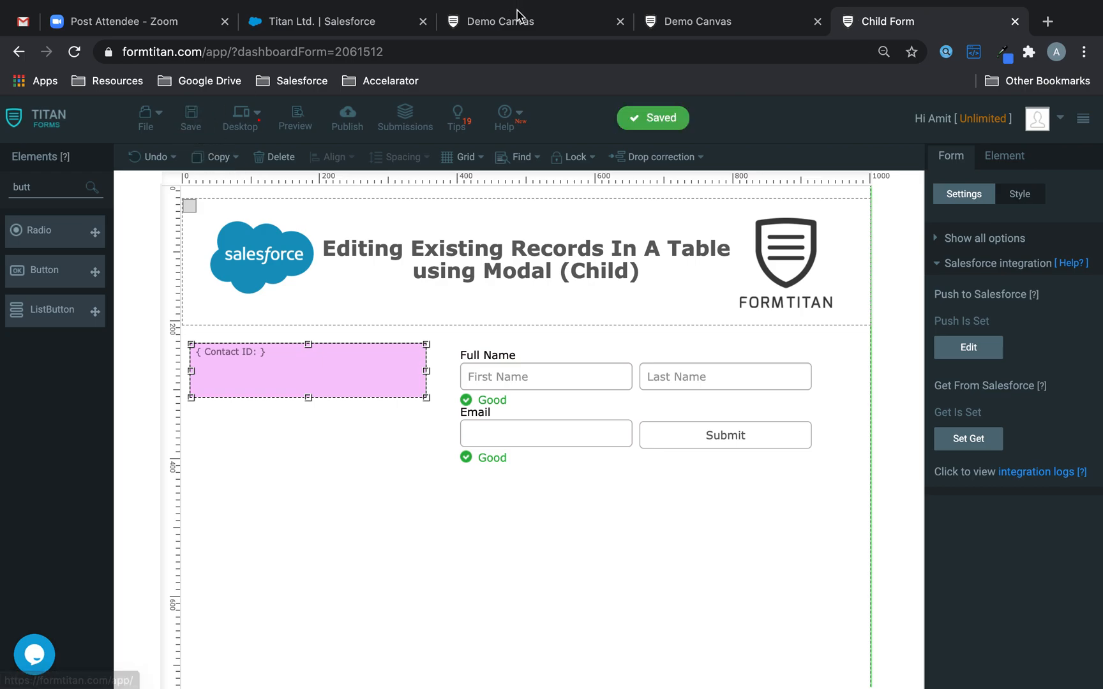
# - In the parent form preview, test Modify Contact on the first and second rows and check the contact details loaded in the modal
pyautogui.click(514, 26)
pyautogui.click(963, 122)
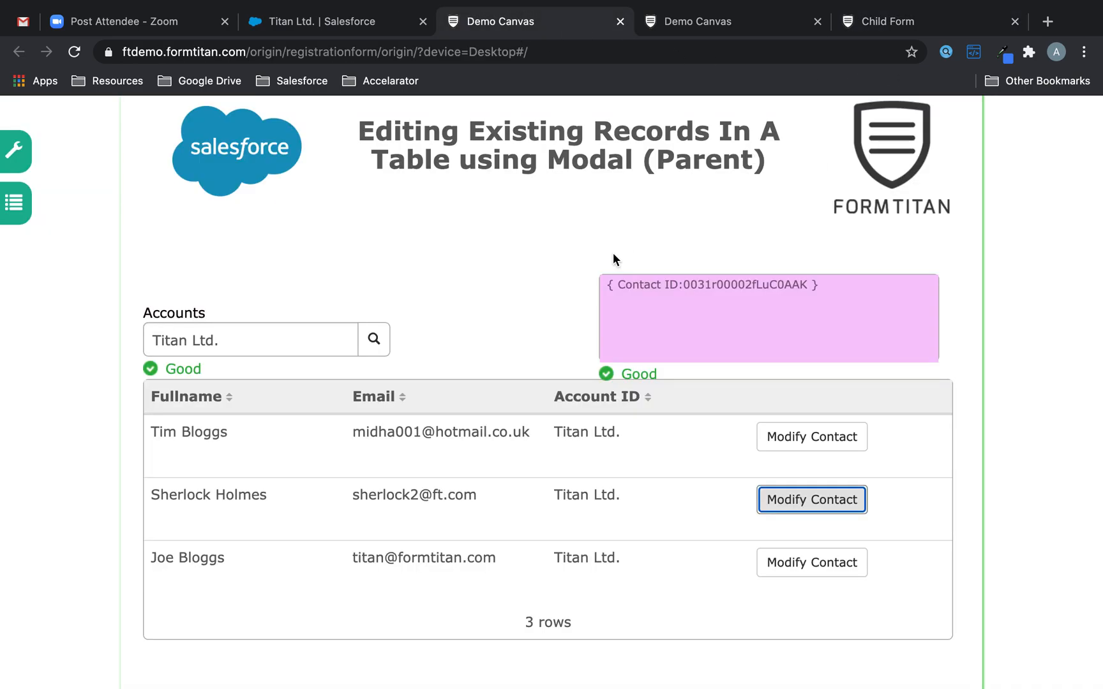
pyautogui.click(820, 438)
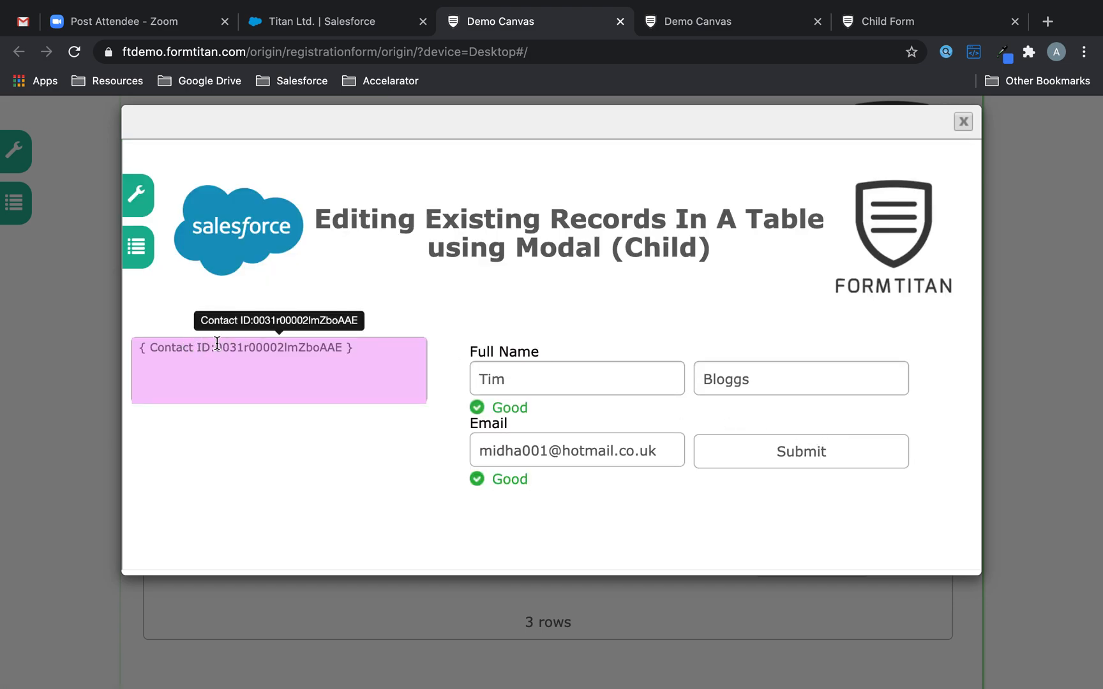
pyautogui.moveTo(217, 344); pyautogui.dragTo(139, 347)
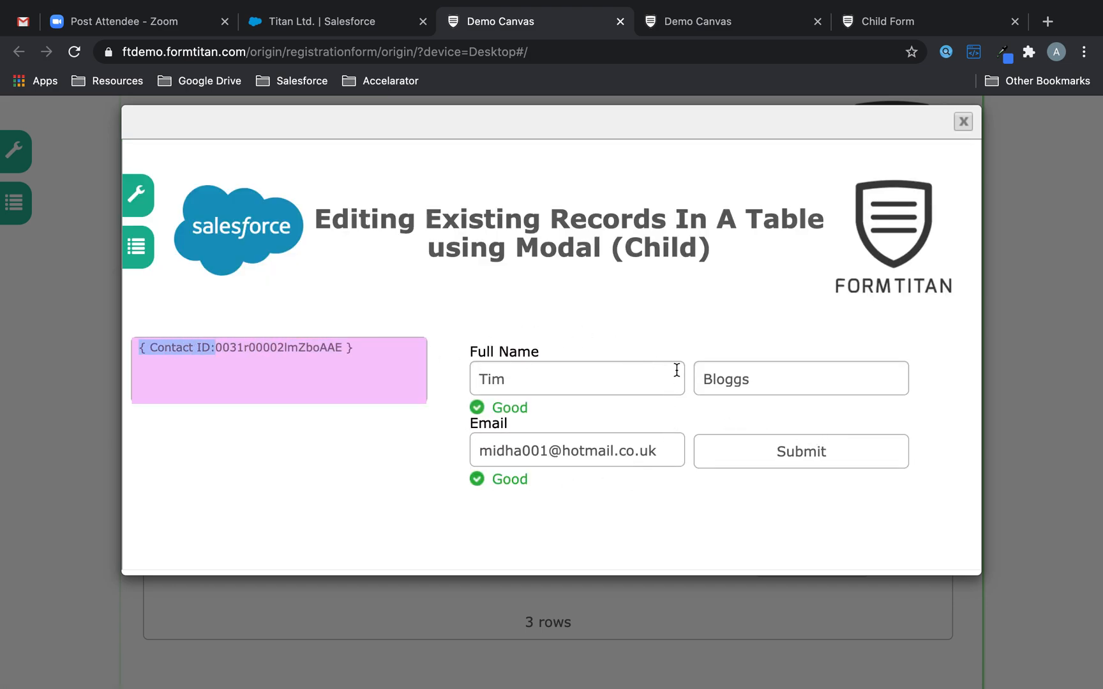
pyautogui.click(963, 121)
pyautogui.click(812, 499)
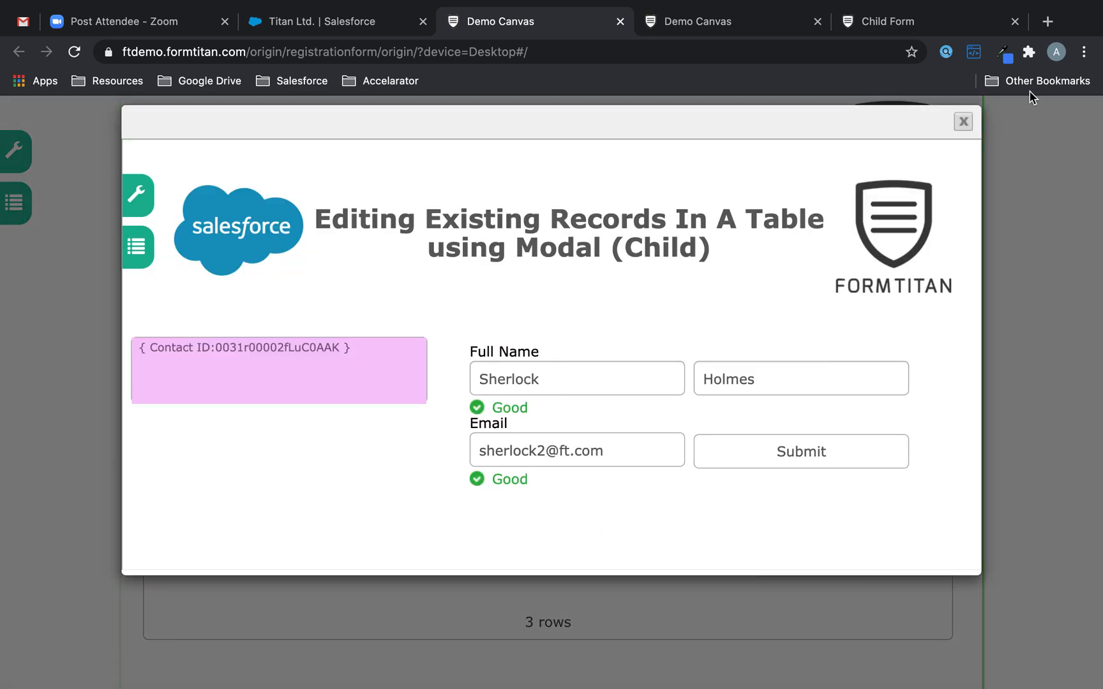
pyautogui.click(963, 122)
# - In the child form editor, place a wide Hidden element below the Email field and Submit button and name it Close Modal
pyautogui.click(886, 19)
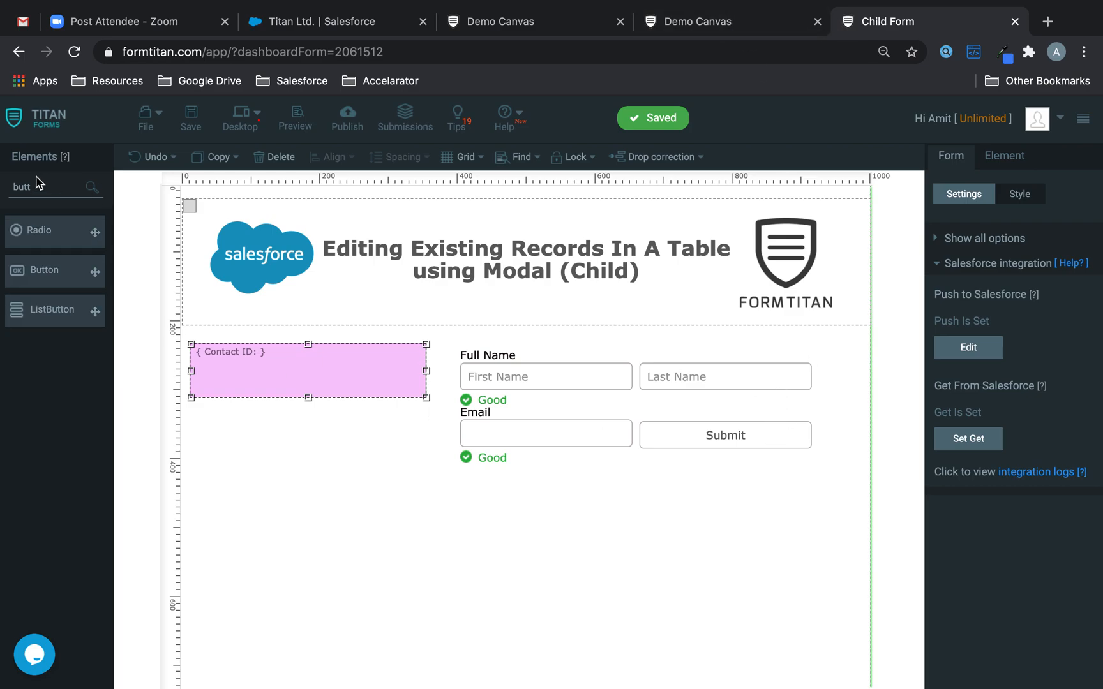
pyautogui.click(60, 186)
pyautogui.press('BackSpace')
pyautogui.press('BackSpace')
pyautogui.press('BackSpace')
pyautogui.press('BackSpace')
pyautogui.write('Hidd')
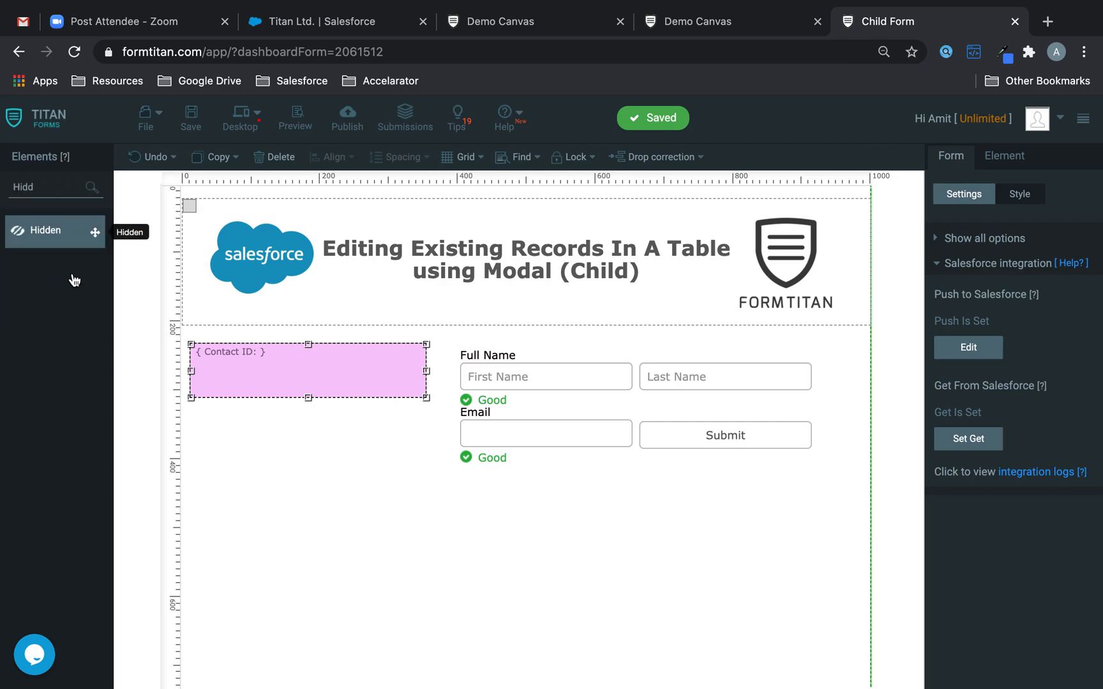
pyautogui.moveTo(46, 242); pyautogui.dragTo(257, 502)
pyautogui.moveTo(389, 501); pyautogui.dragTo(598, 598)
pyautogui.moveTo(529, 539); pyautogui.dragTo(747, 532)
pyautogui.doubleClick(994, 283)
pyautogui.write('Close Modal')
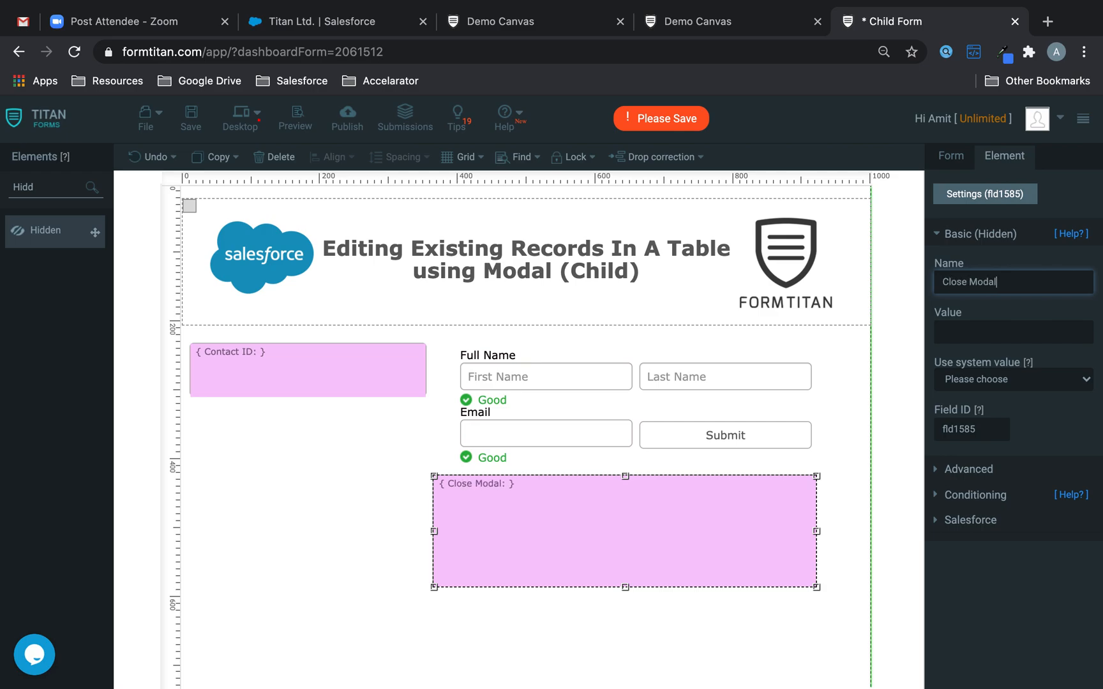
# - Add the Contact object to the Push to Salesforce integration with the Update action, enabled for use in a custom button / action
pyautogui.click(965, 165)
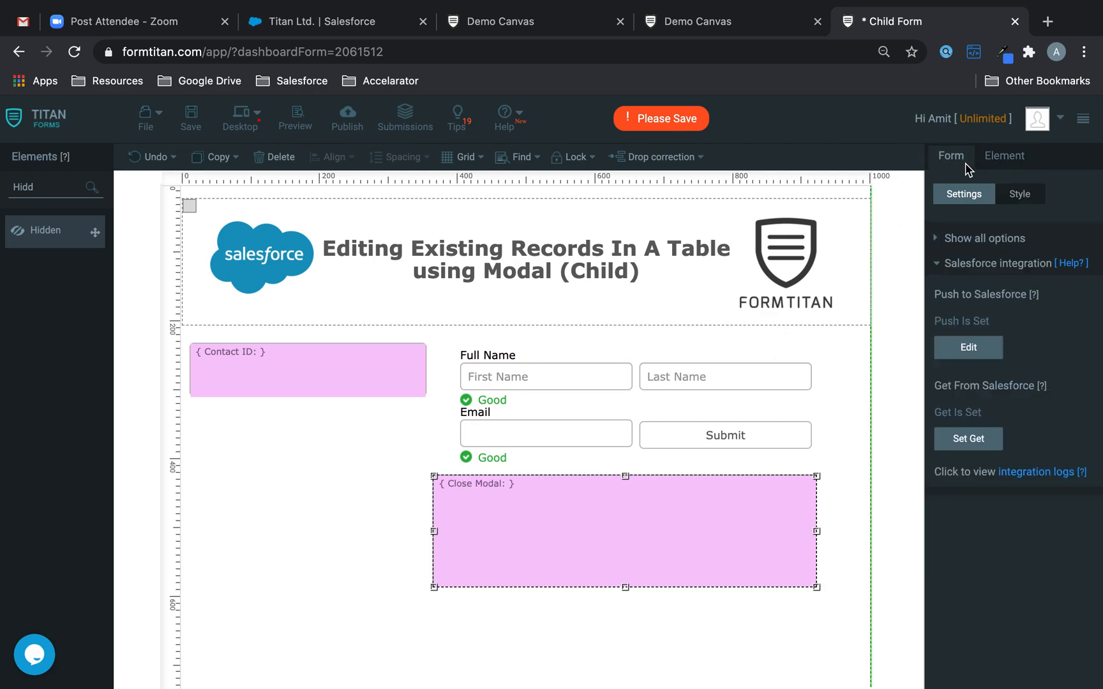
pyautogui.click(974, 350)
pyautogui.click(347, 354)
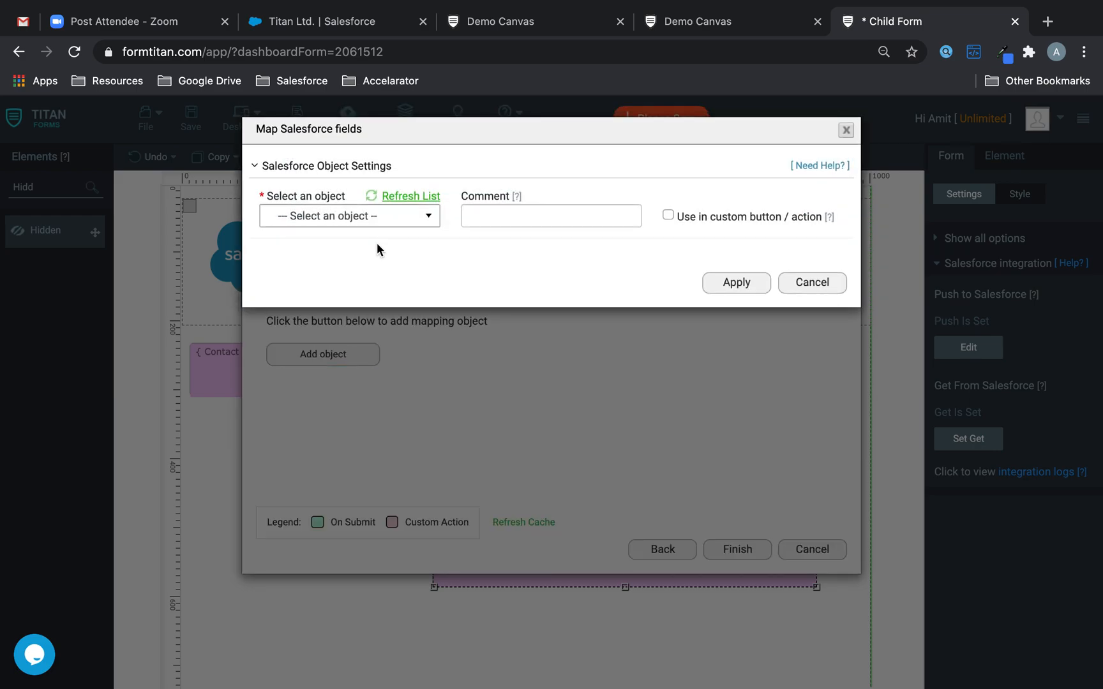
pyautogui.click(667, 217)
pyautogui.click(386, 220)
pyautogui.write('cont')
pyautogui.click(307, 303)
pyautogui.click(338, 252)
pyautogui.click(335, 305)
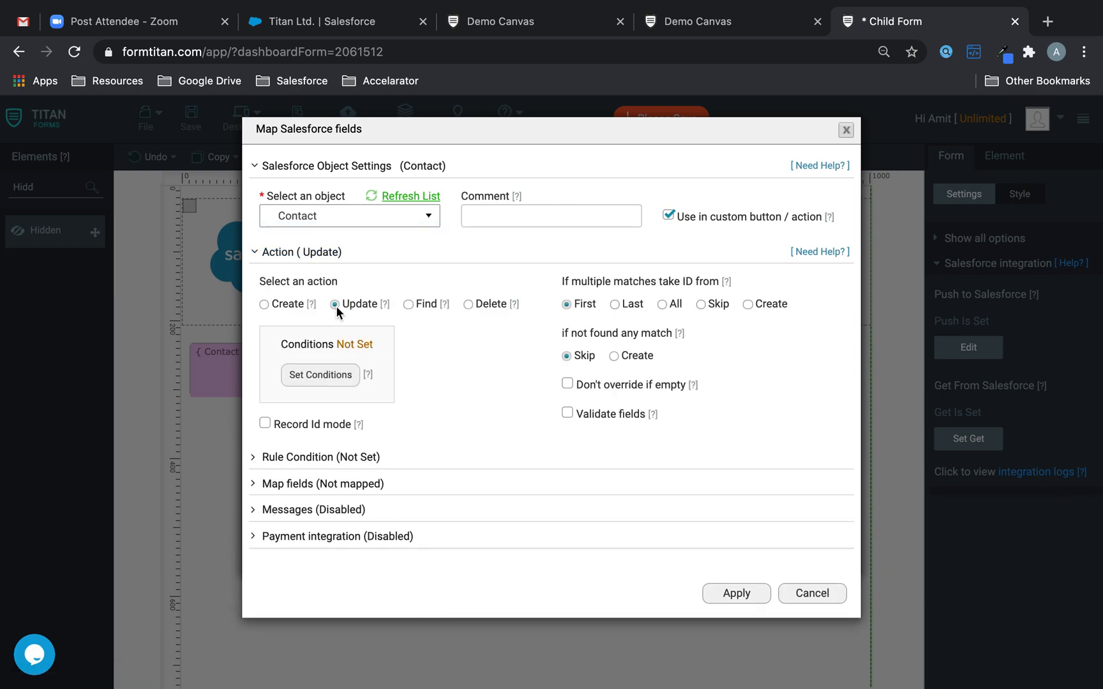
# - Set the update condition so that Contact ID Equals the form's Contact ID field, and apply it
pyautogui.click(325, 375)
pyautogui.click(302, 178)
pyautogui.click(224, 273)
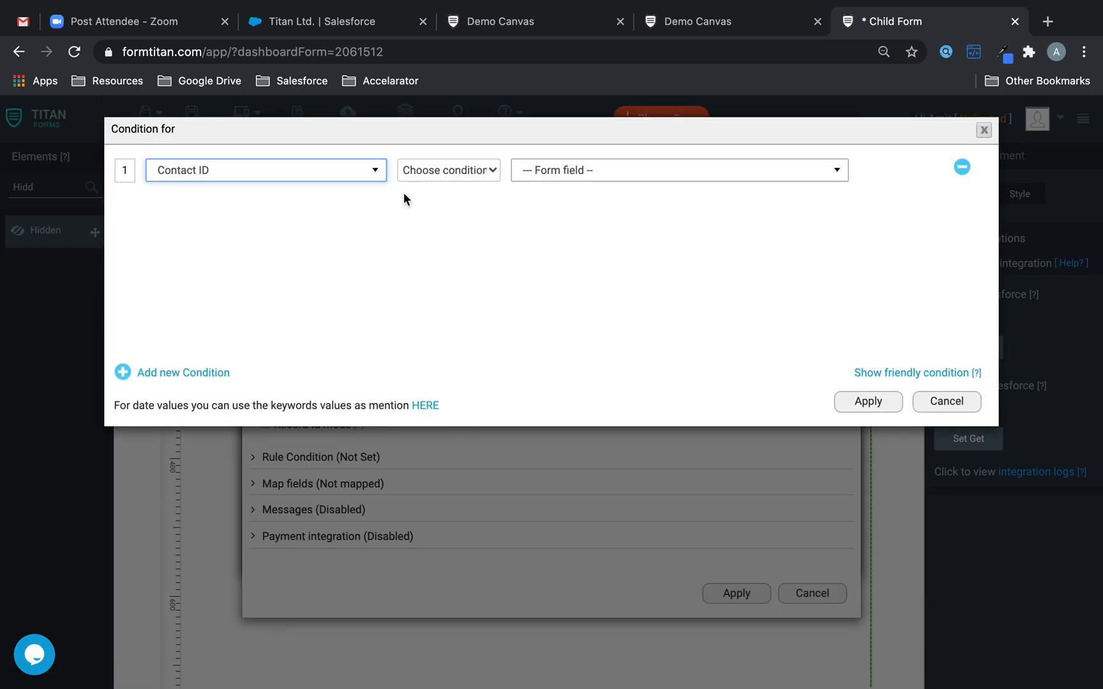
pyautogui.click(427, 171)
pyautogui.click(429, 182)
pyautogui.click(583, 172)
pyautogui.click(571, 216)
pyautogui.click(884, 404)
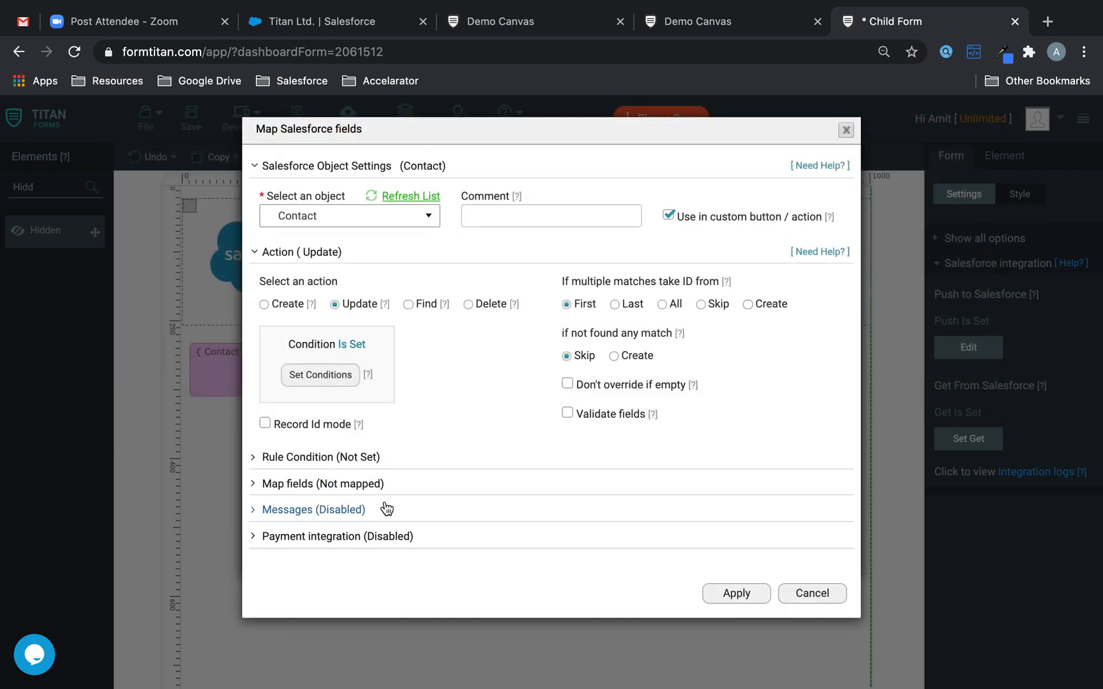
# - Map the Salesforce Last Name and First Name fields to Full Name.Last Name and Full Name.First Name in the push mapping
pyautogui.click(352, 483)
pyautogui.click(325, 550)
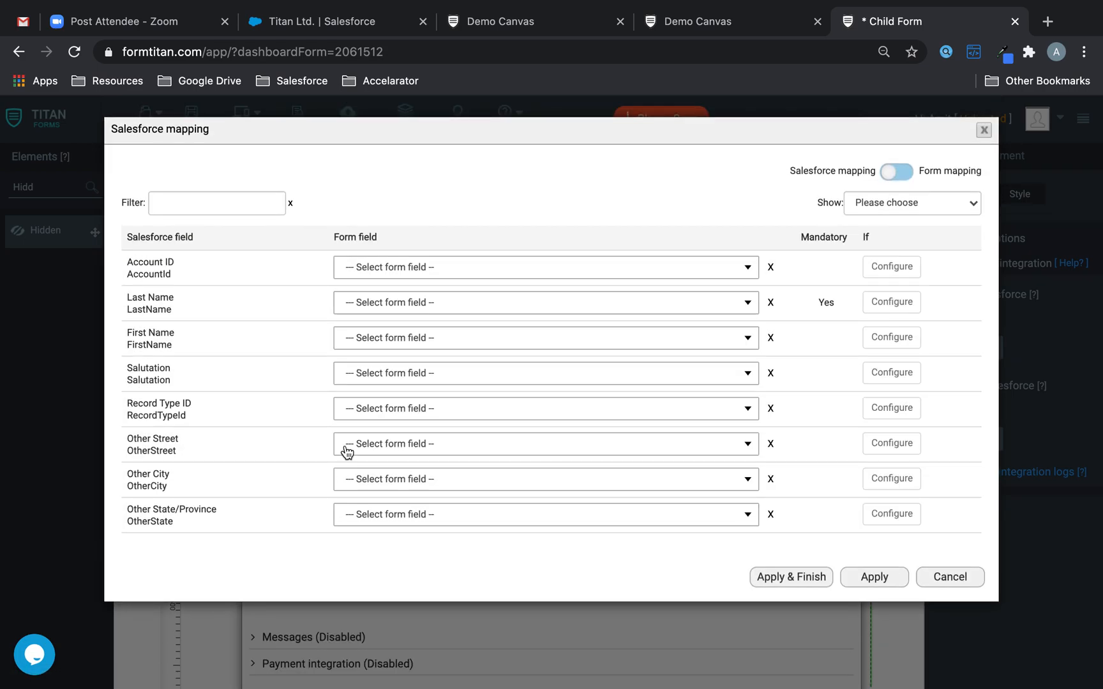
pyautogui.click(384, 303)
pyautogui.write('las')
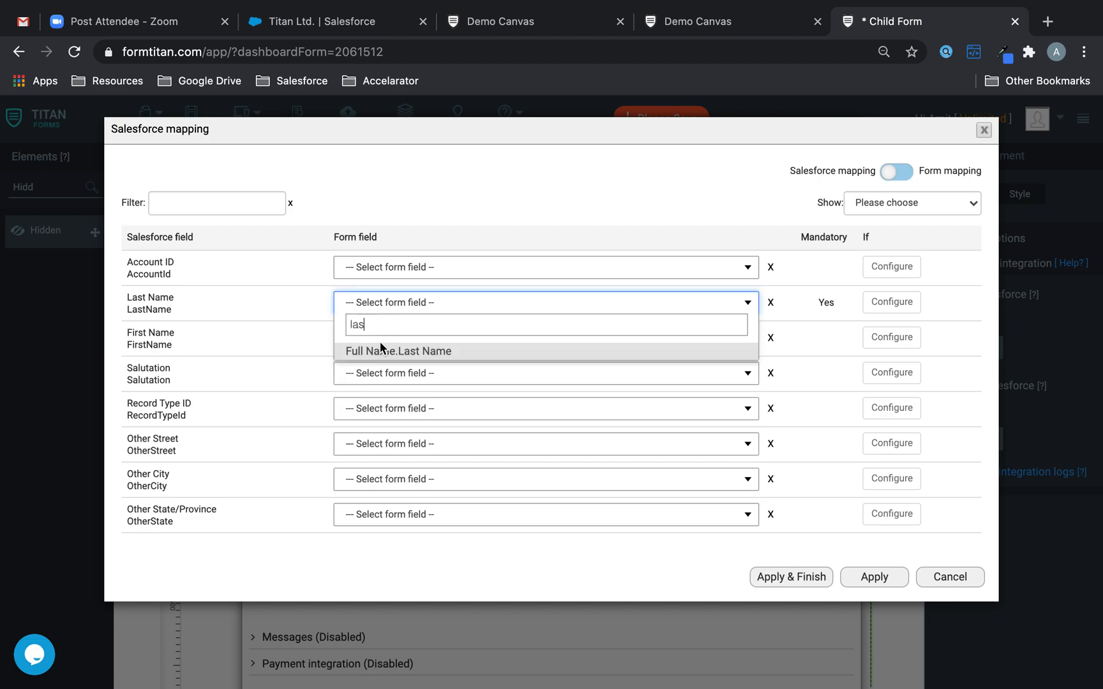
pyautogui.click(381, 351)
pyautogui.click(388, 339)
pyautogui.write('fir')
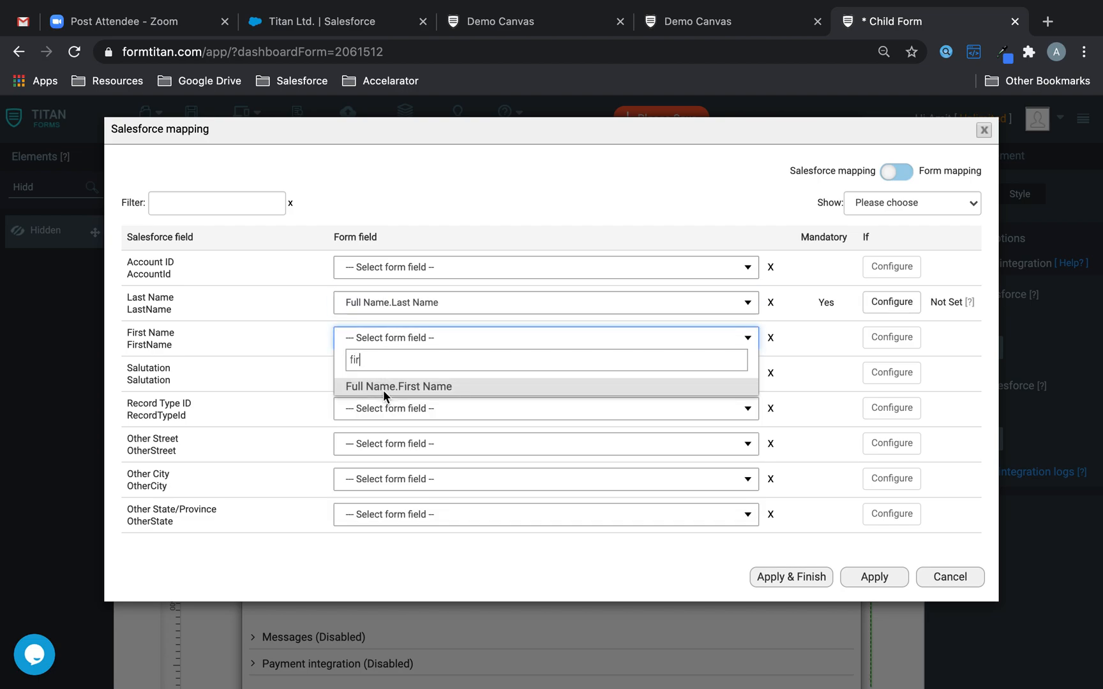
pyautogui.click(386, 386)
# - Map the Salesforce Email field to the form's Email, apply the Contact mapping and finish the push integration
pyautogui.click(207, 191)
pyautogui.write('ema')
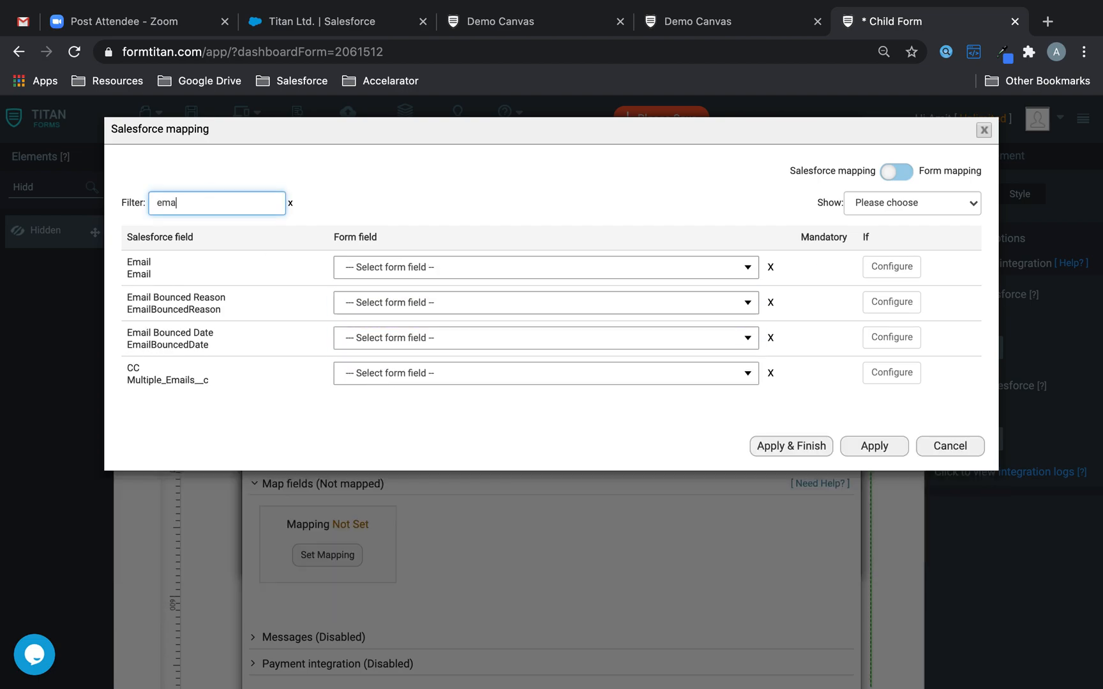
pyautogui.click(357, 266)
pyautogui.write('ema')
pyautogui.click(377, 316)
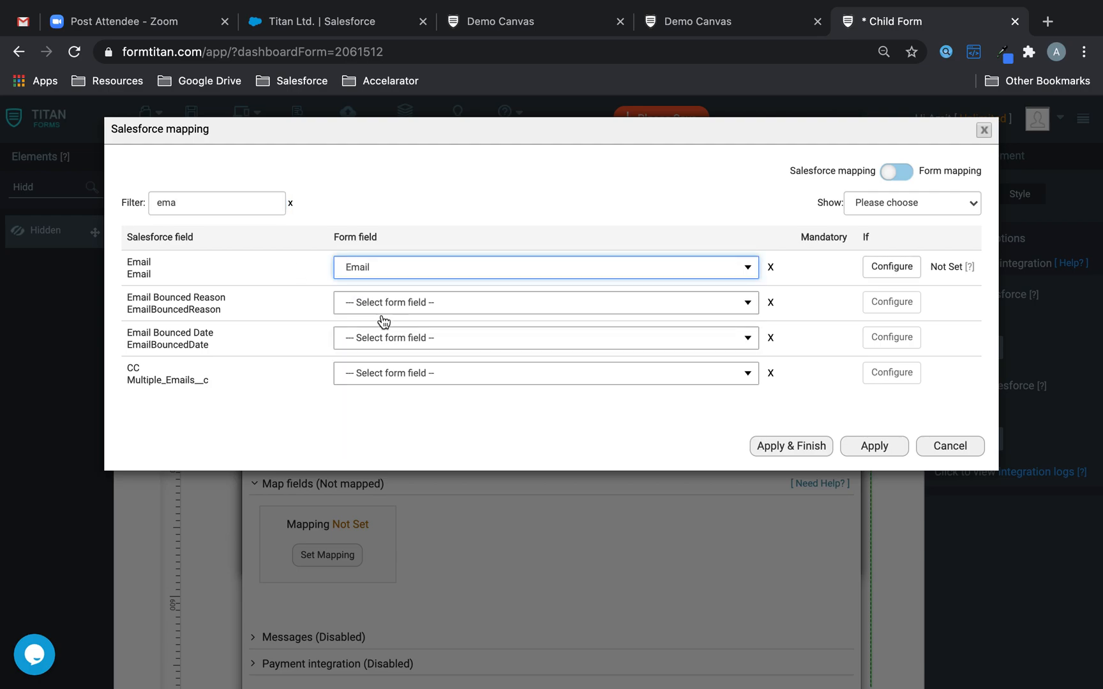
pyautogui.click(890, 449)
pyautogui.scroll(-2, 643, 517)
pyautogui.click(734, 642)
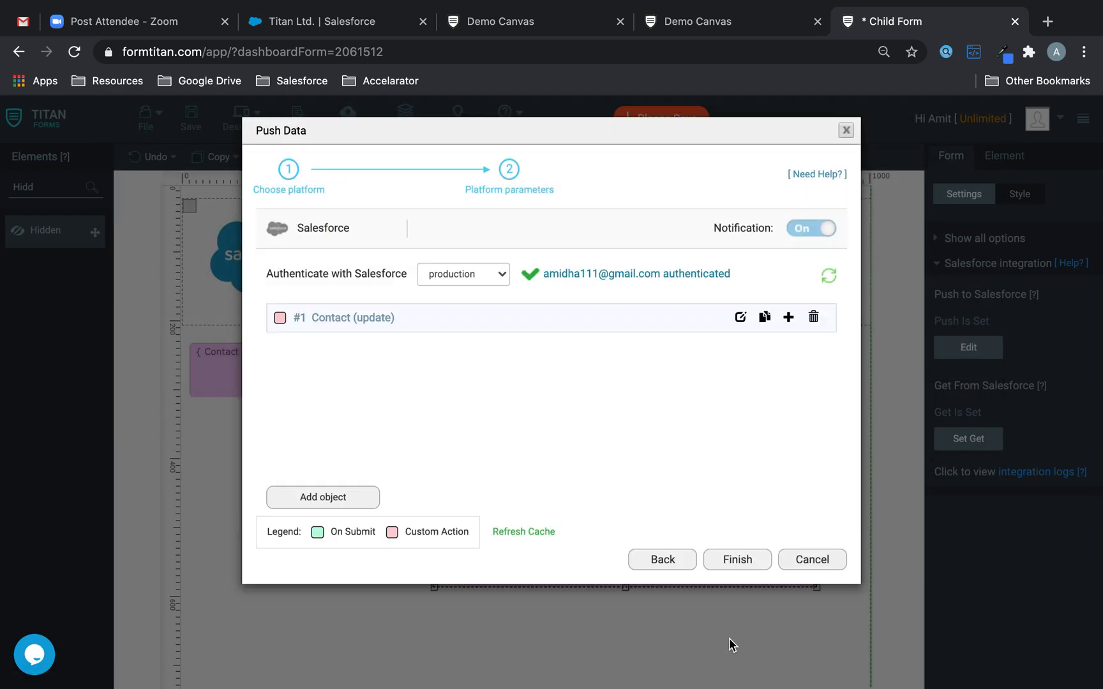
pyautogui.click(718, 559)
# - Add Contact (update) as the Submit button's Salesforce action, apply it and save the child form
pyautogui.click(728, 437)
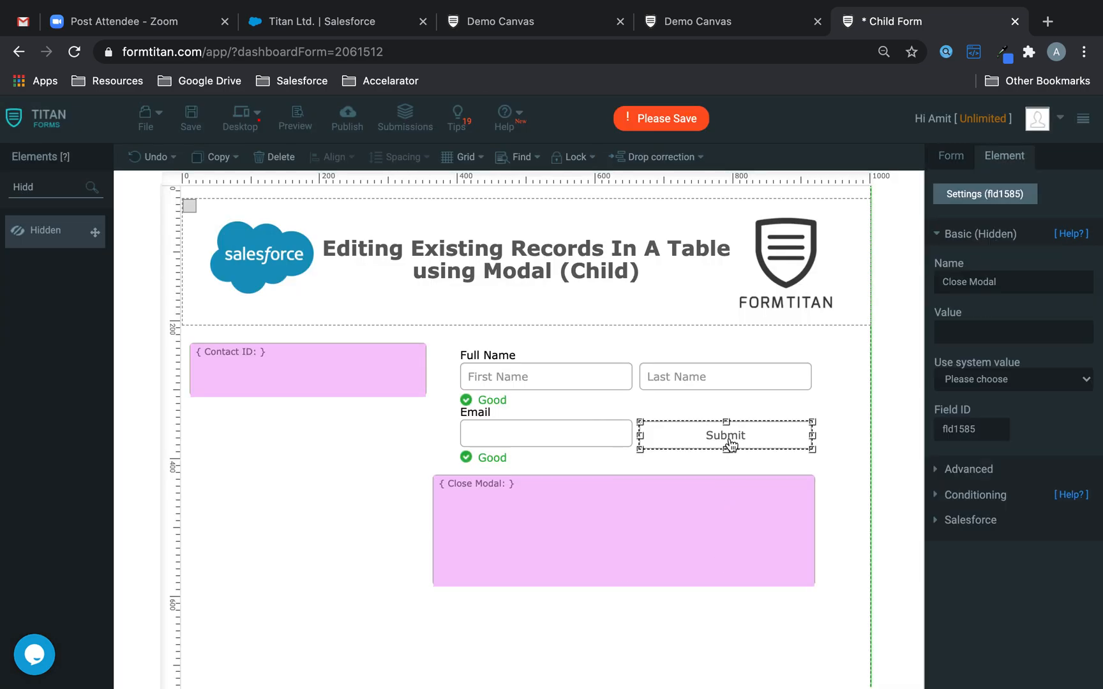
pyautogui.click(1002, 452)
pyautogui.click(510, 447)
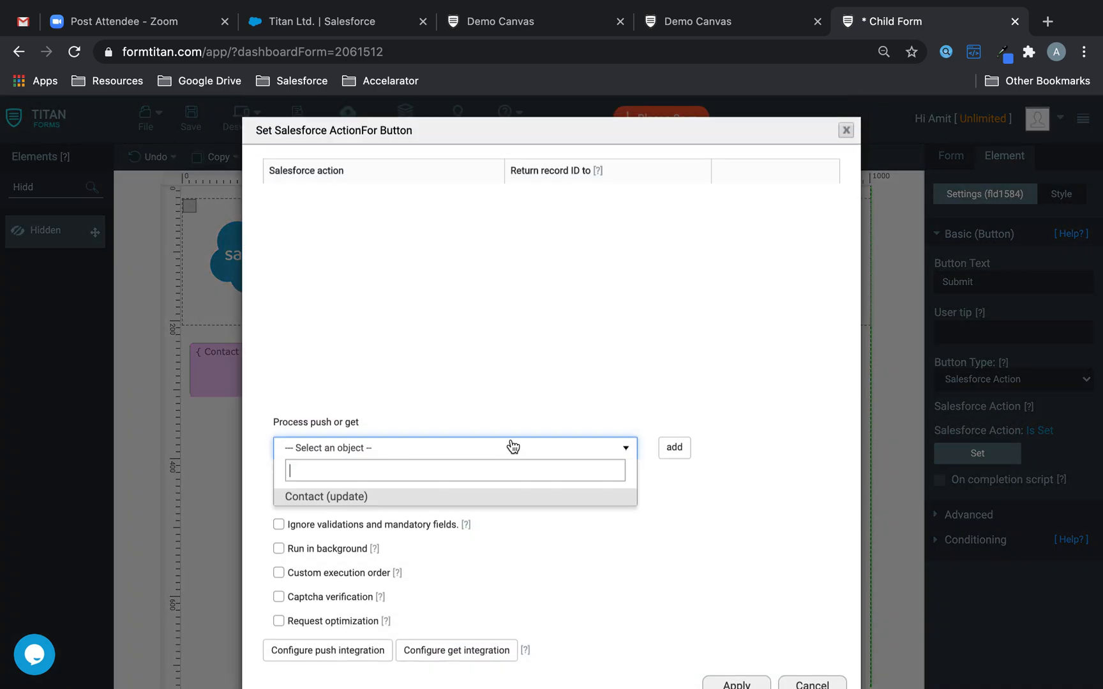
pyautogui.click(393, 501)
pyautogui.click(674, 448)
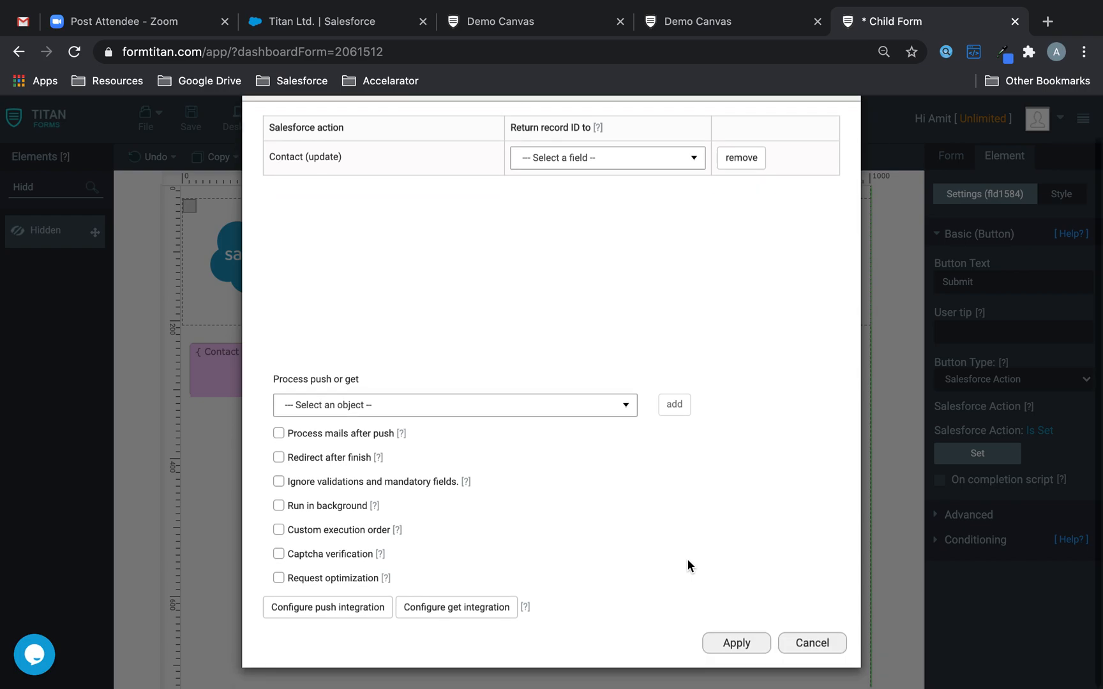
pyautogui.click(737, 642)
pyautogui.click(193, 121)
# - In the parent form preview, remove the 2 from the second contact's email, submit it, and reopen the contact's modal to check the change
pyautogui.click(726, 23)
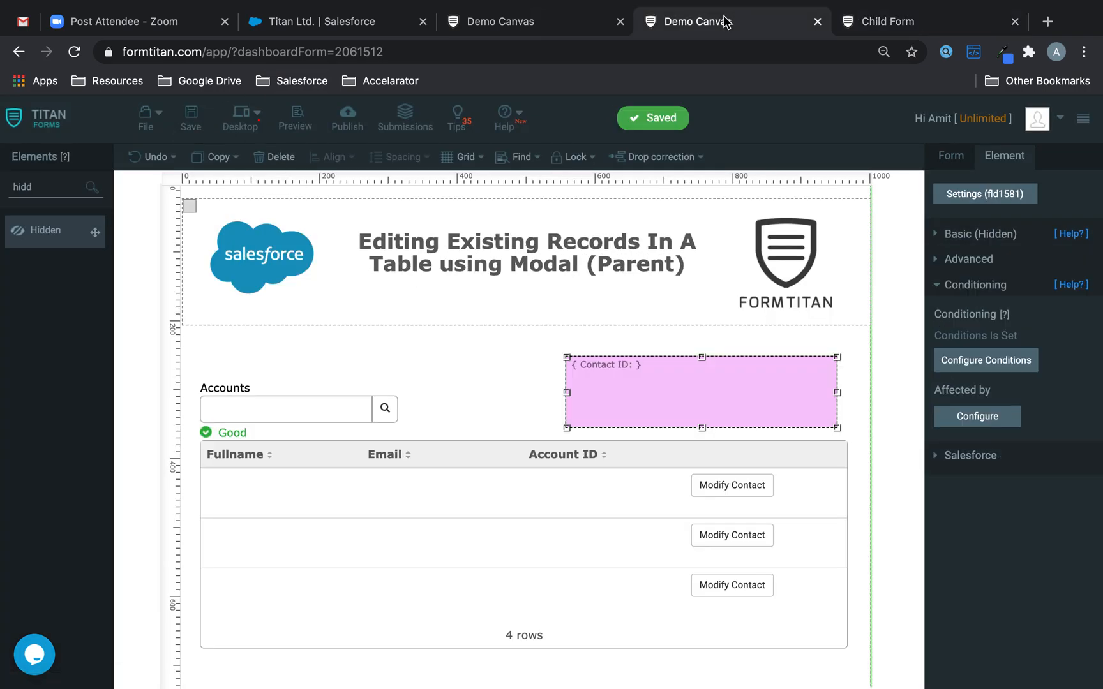
pyautogui.click(556, 21)
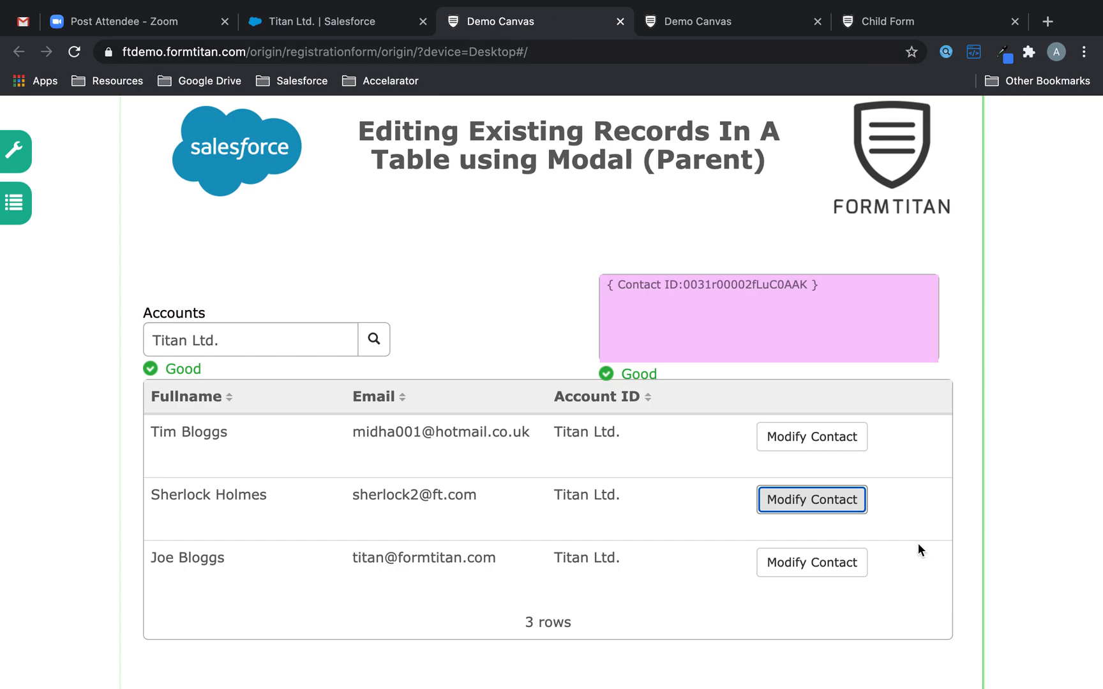
pyautogui.click(811, 501)
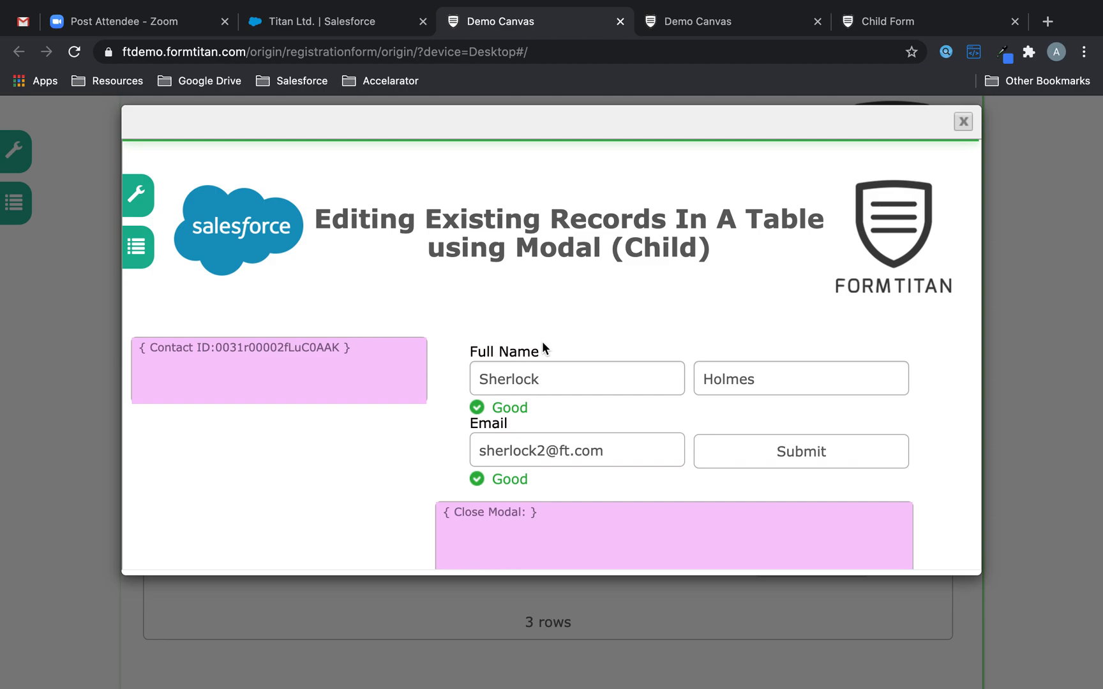
pyautogui.click(546, 449)
pyautogui.press('BackSpace')
pyautogui.click(773, 460)
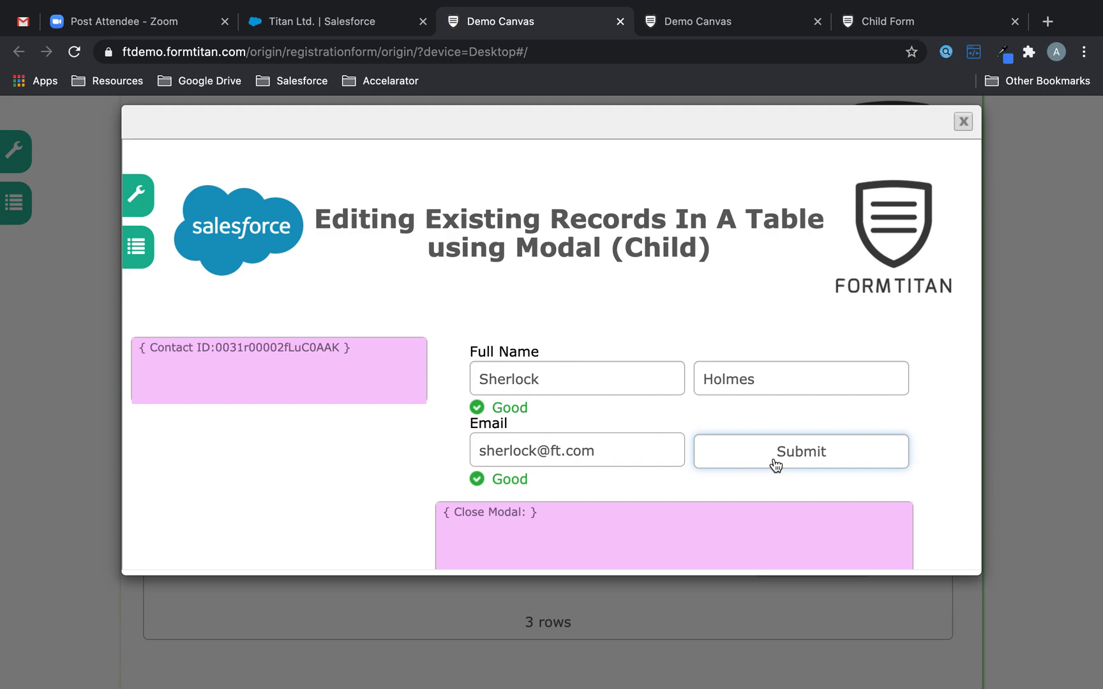
pyautogui.click(961, 120)
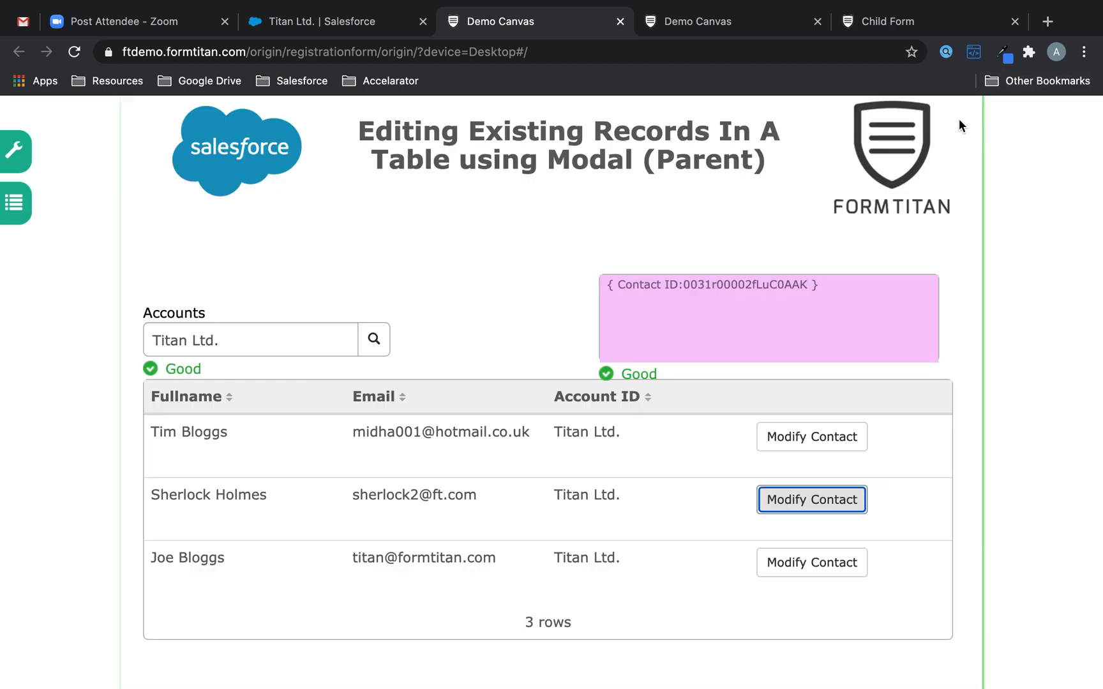
pyautogui.click(833, 484)
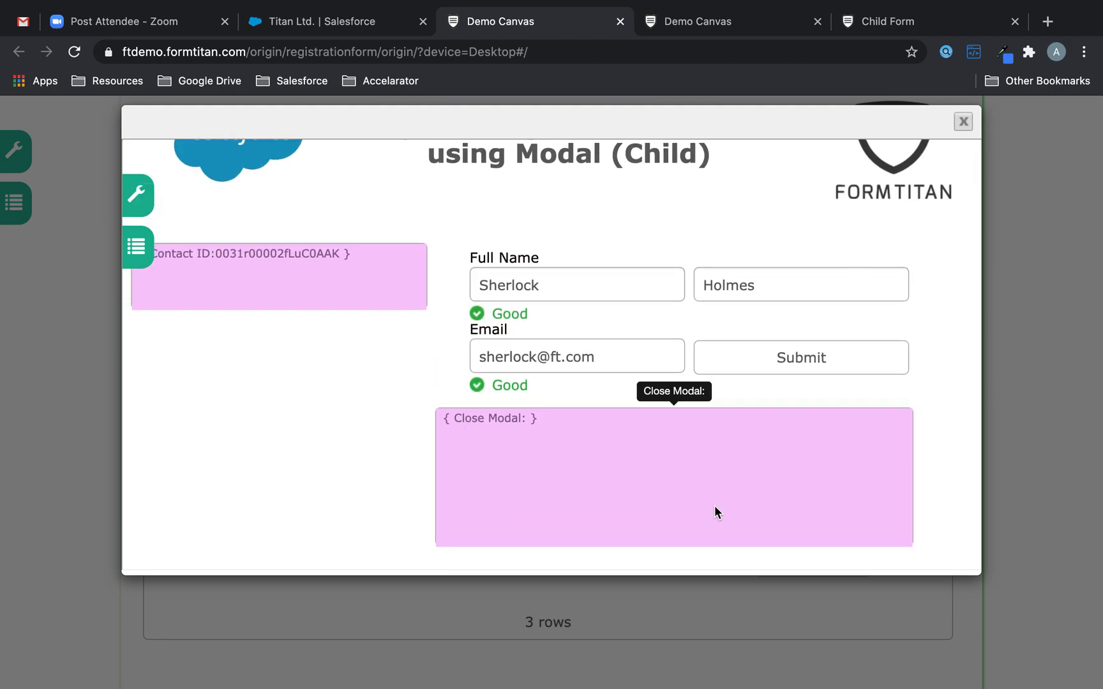
# - Review the second contact's name and email in the child form modal and close the modal
pyautogui.scroll(3, 714, 505)
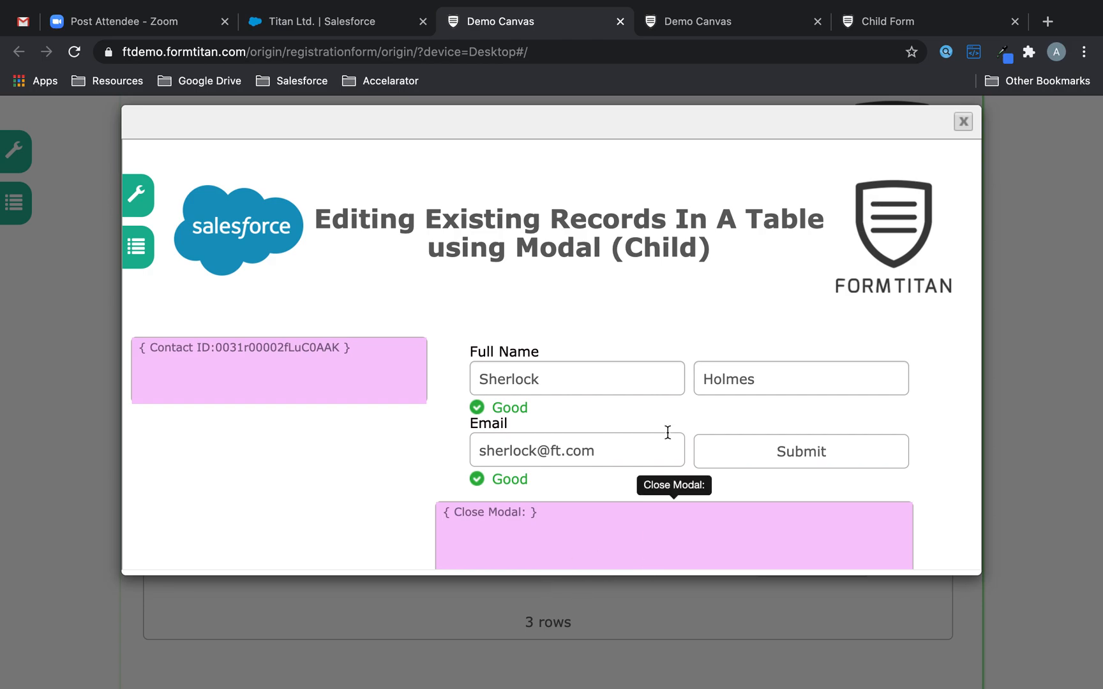
pyautogui.scroll(-3, 665, 441)
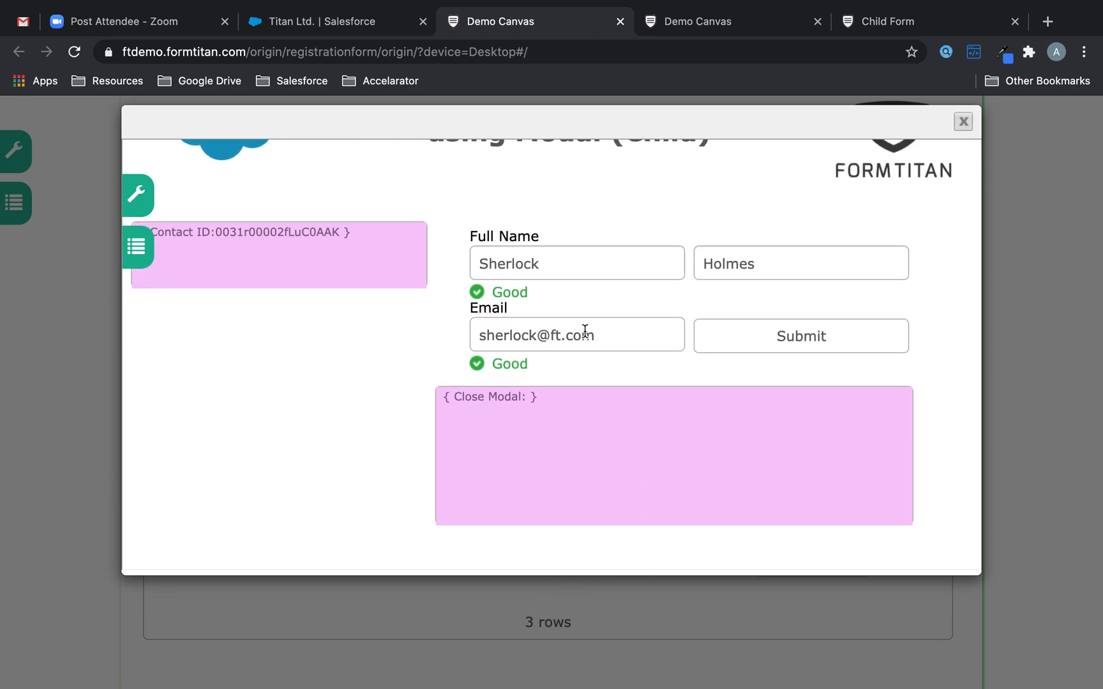
pyautogui.click(963, 121)
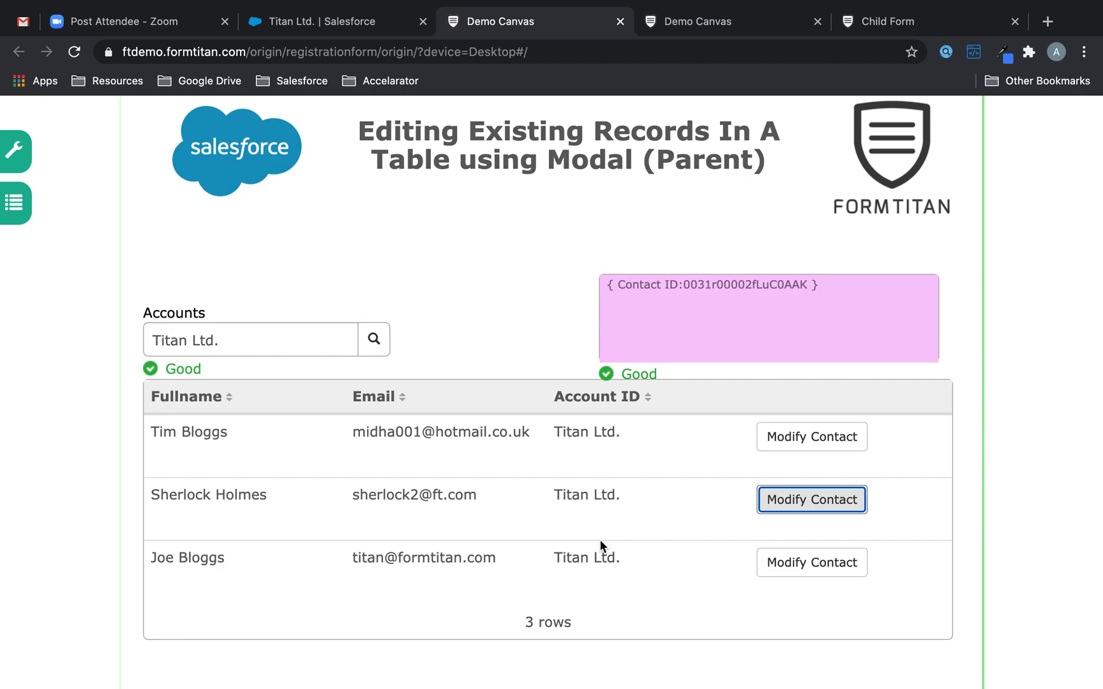
# - In the parent form's Get From Salesforce integration, duplicate the existing Contact object
pyautogui.click(684, 17)
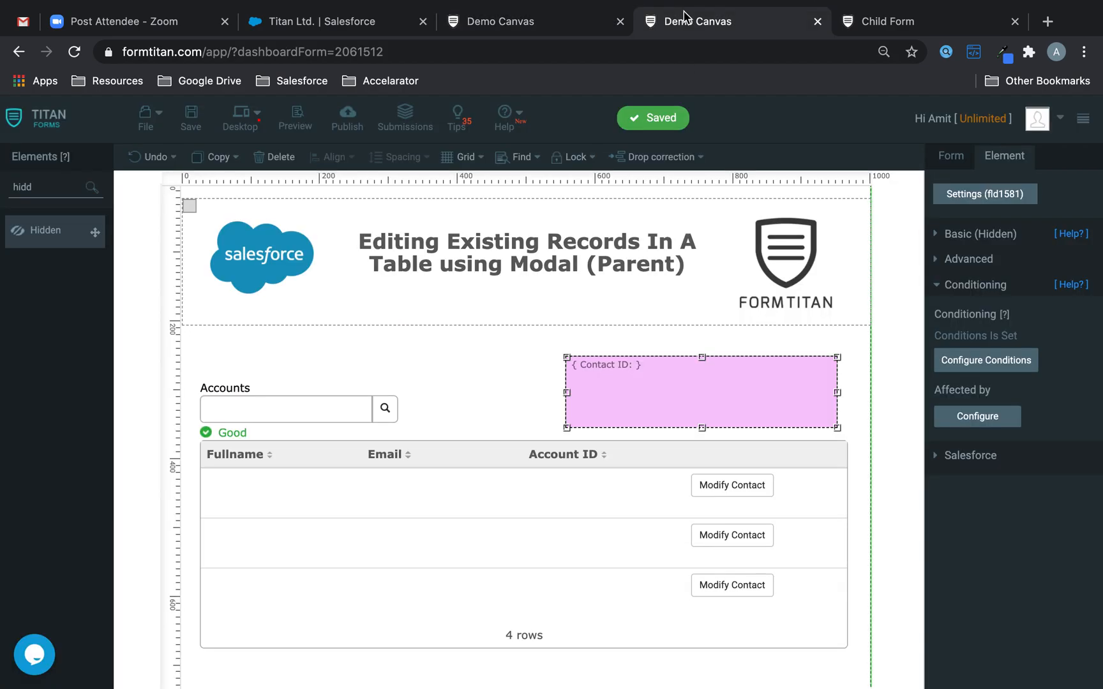
pyautogui.click(595, 462)
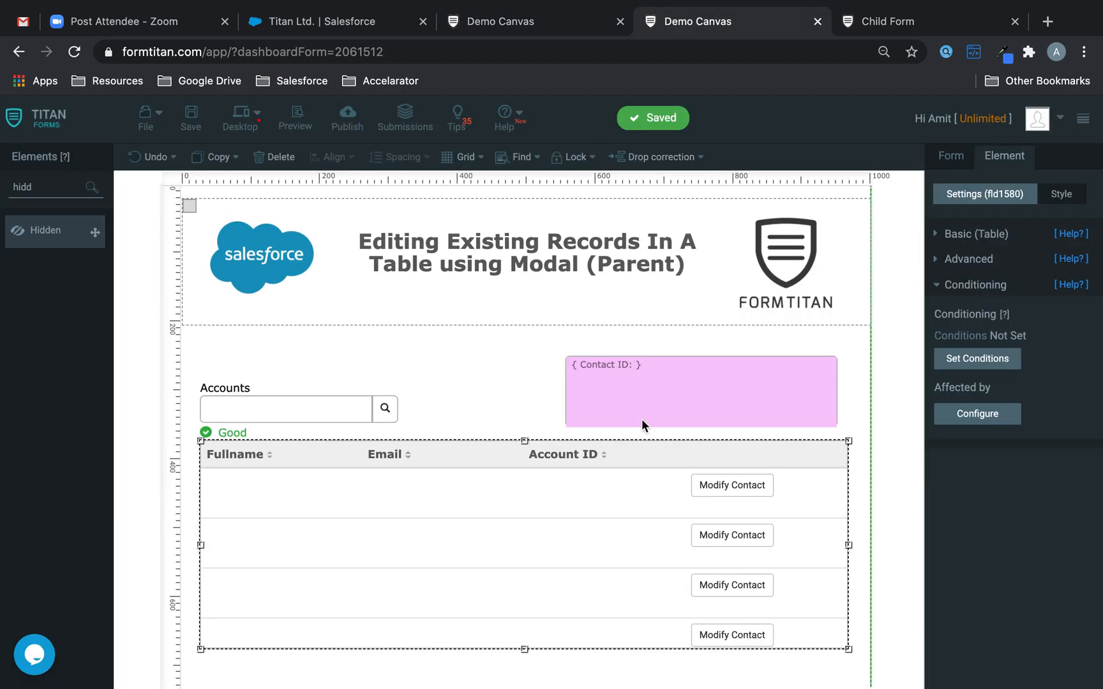
pyautogui.click(940, 163)
pyautogui.click(1000, 251)
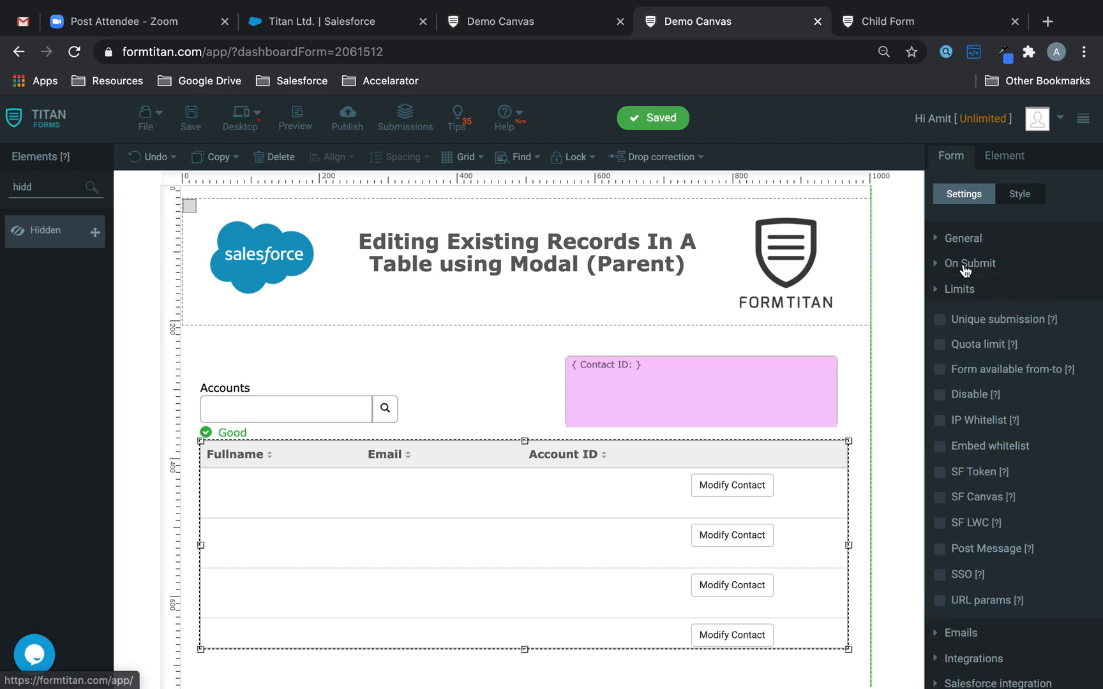
pyautogui.click(1015, 369)
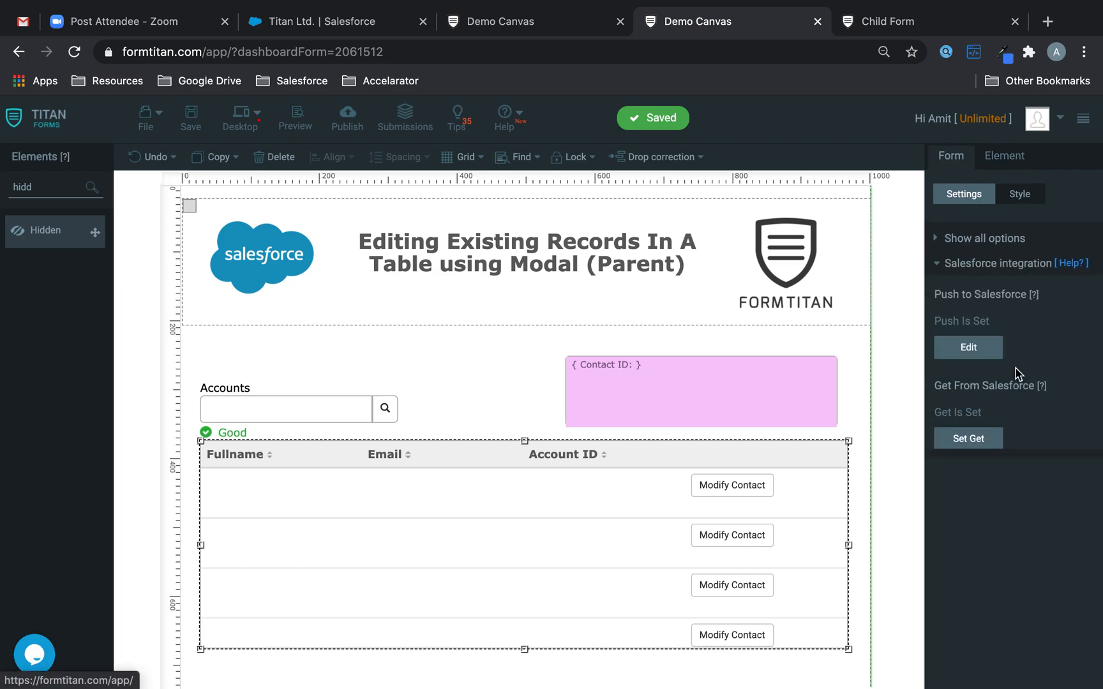
pyautogui.click(988, 439)
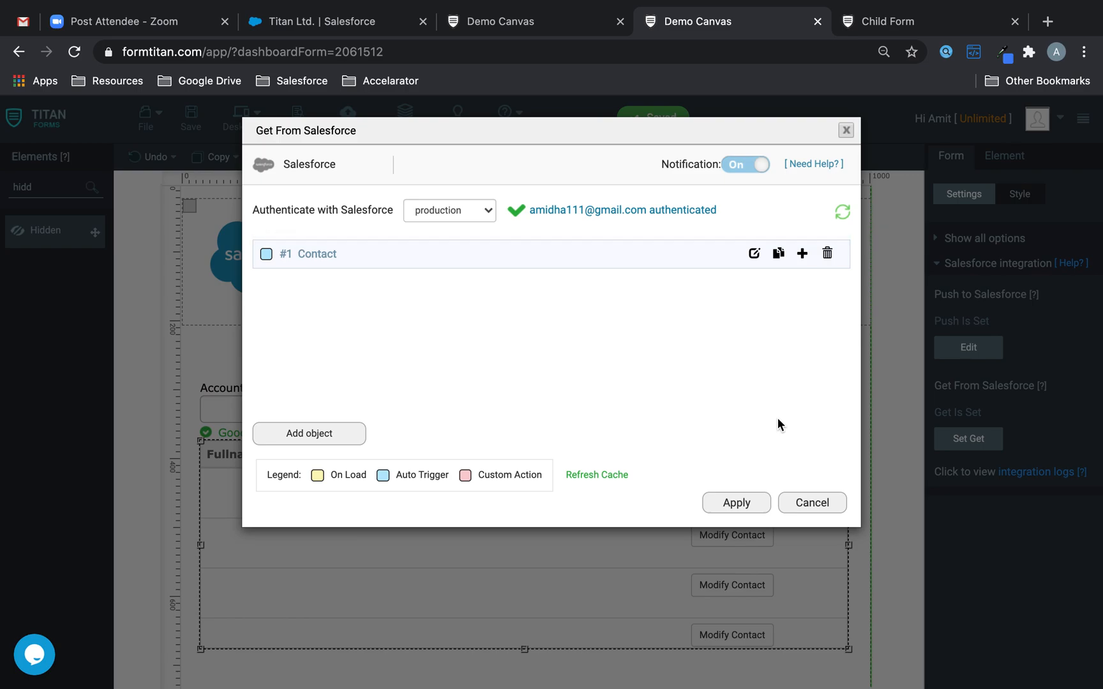
pyautogui.click(778, 253)
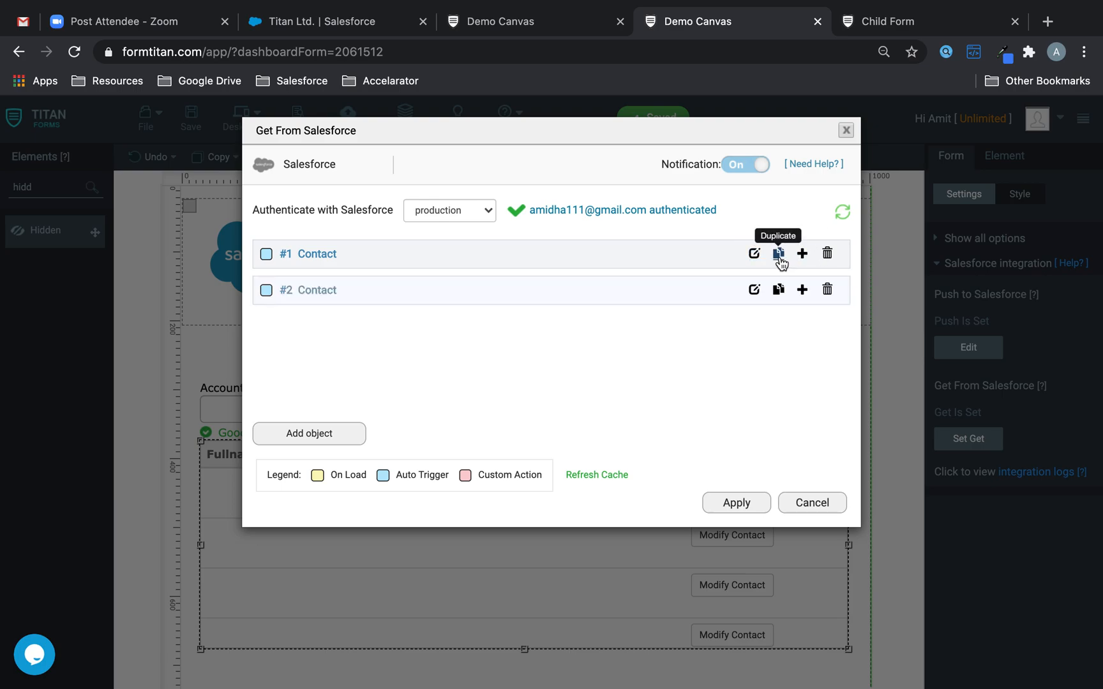
# - Set the duplicated Contact get for use in a custom button/action, comment it Table REFRESH, apply everything and save the parent form
pyautogui.click(755, 291)
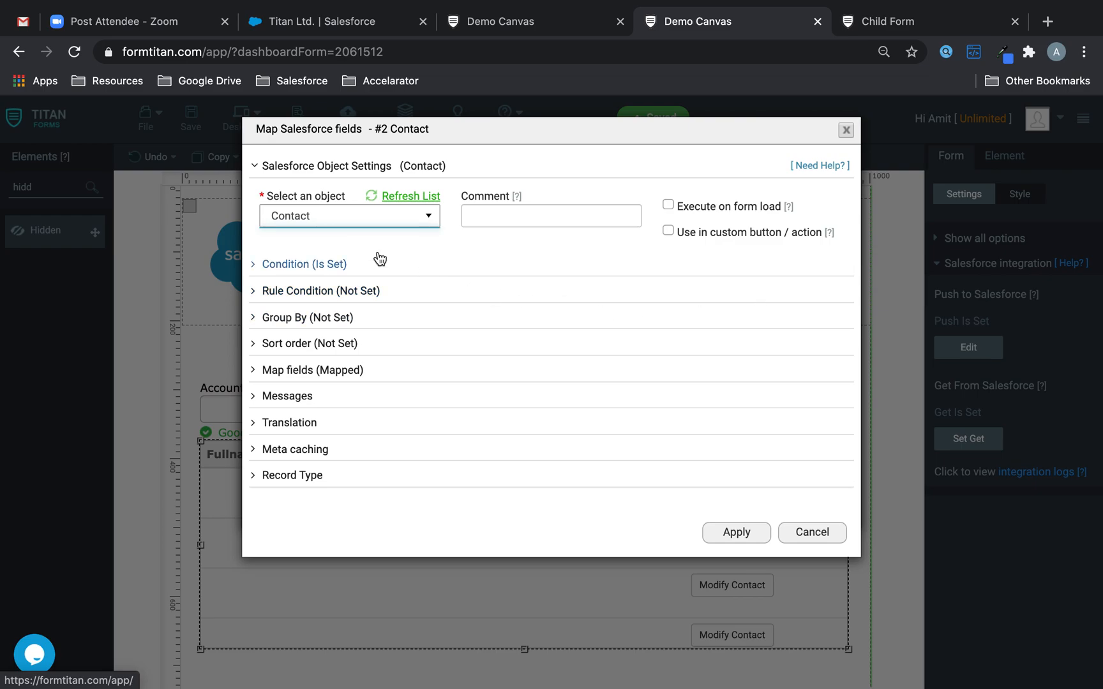
pyautogui.click(677, 233)
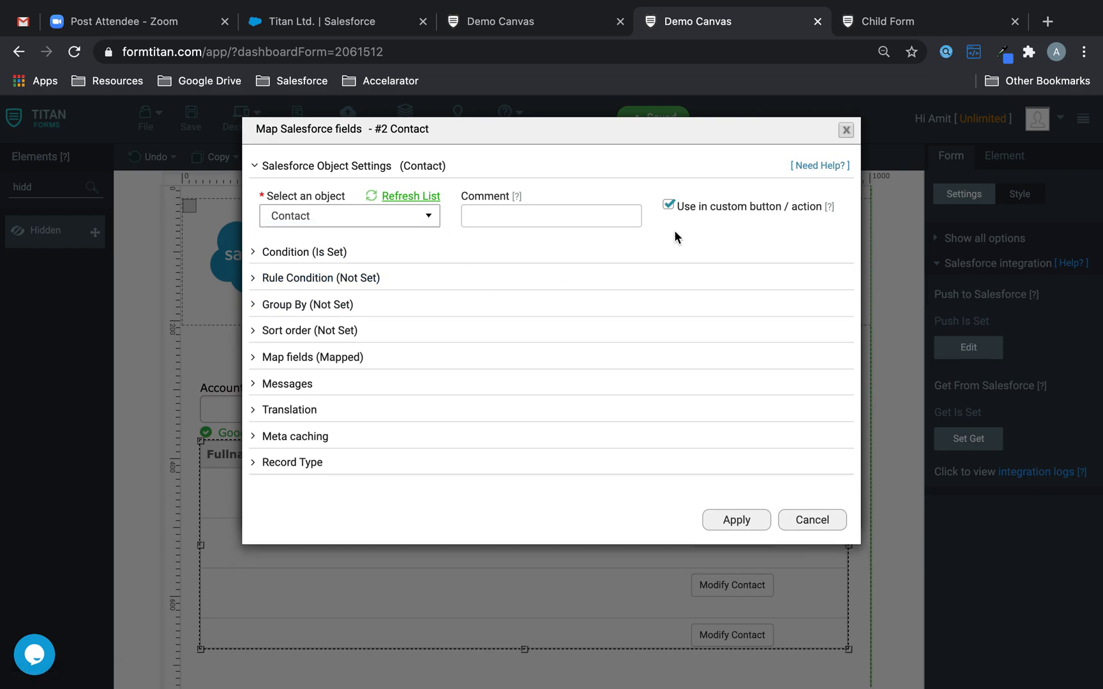
pyautogui.click(334, 247)
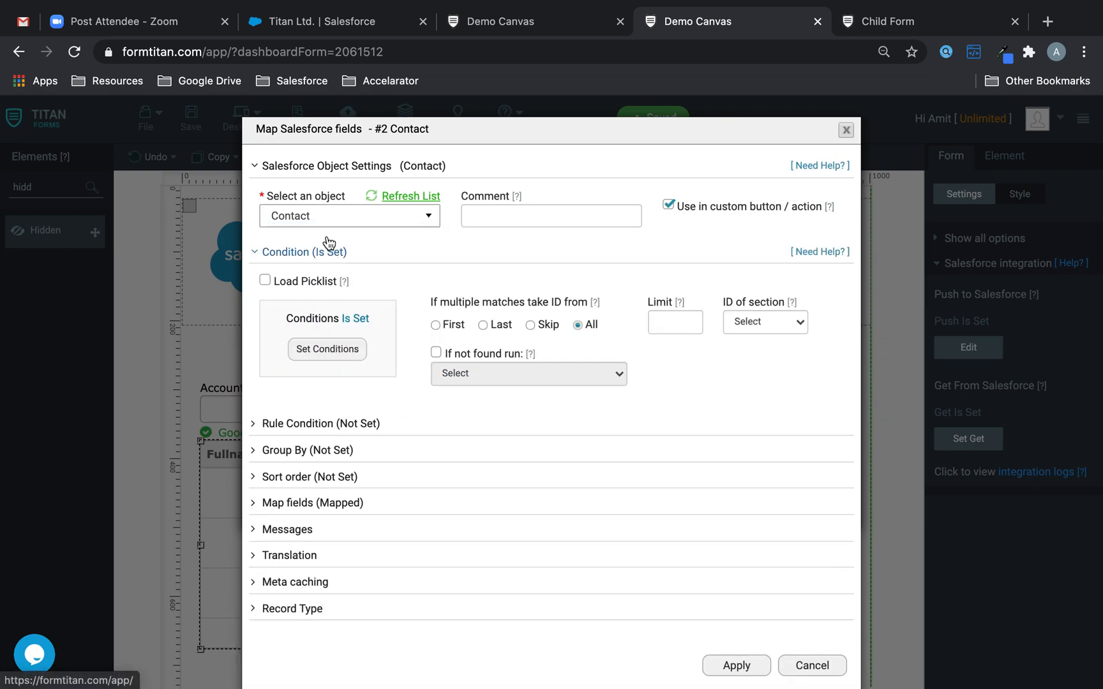
pyautogui.click(544, 200)
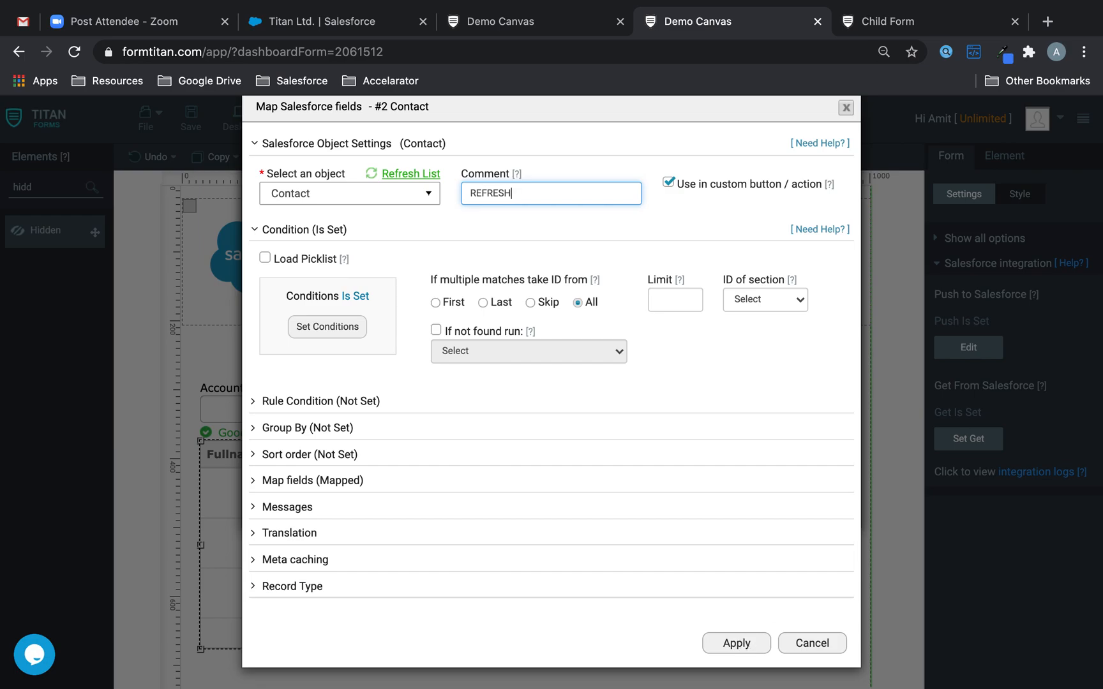
pyautogui.click(463, 191)
pyautogui.write('Table')
pyautogui.click(741, 642)
pyautogui.click(726, 505)
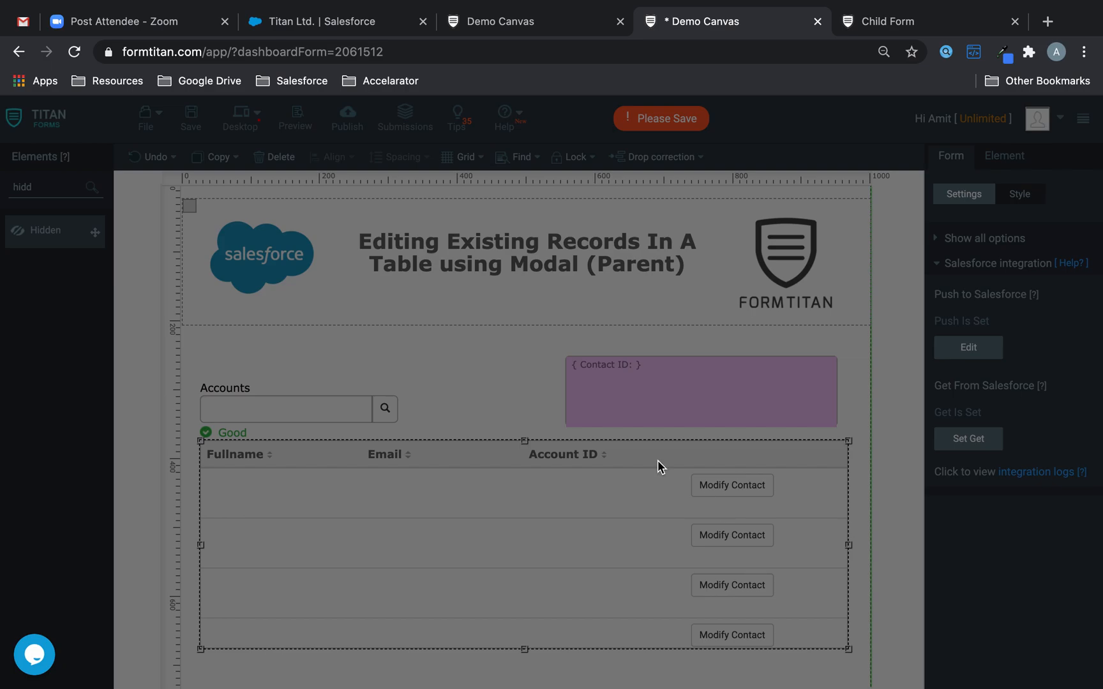
pyautogui.click(191, 118)
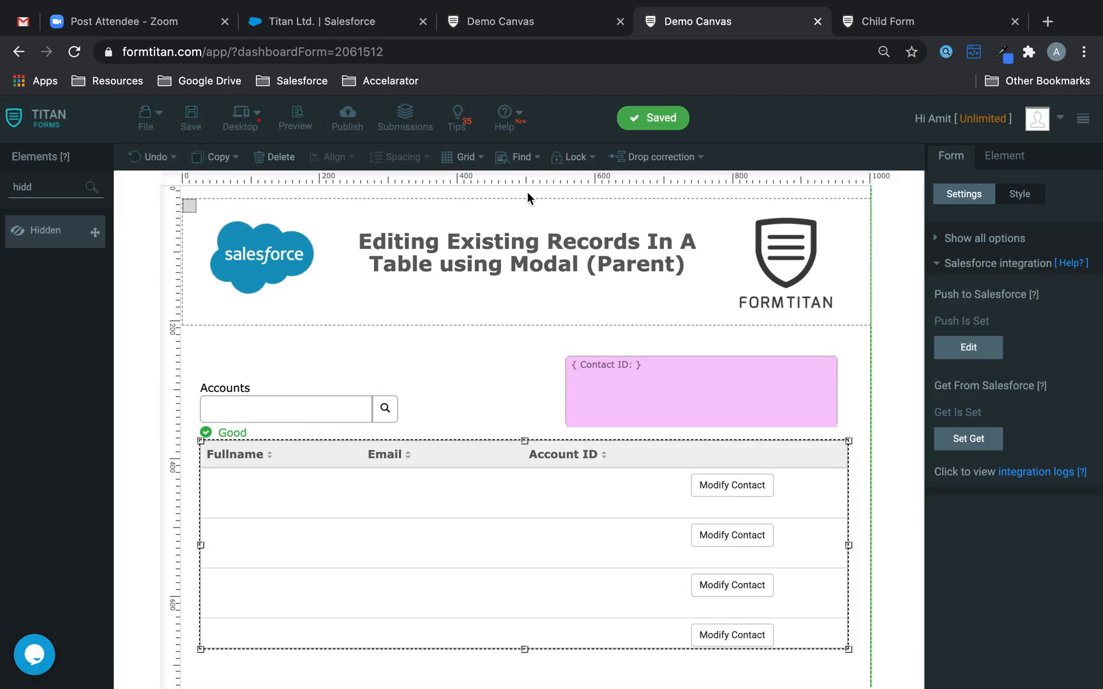
# - In the child form, make the Submit button's Contact (update) action return its record ID to Close Modal, apply it and save
pyautogui.click(929, 19)
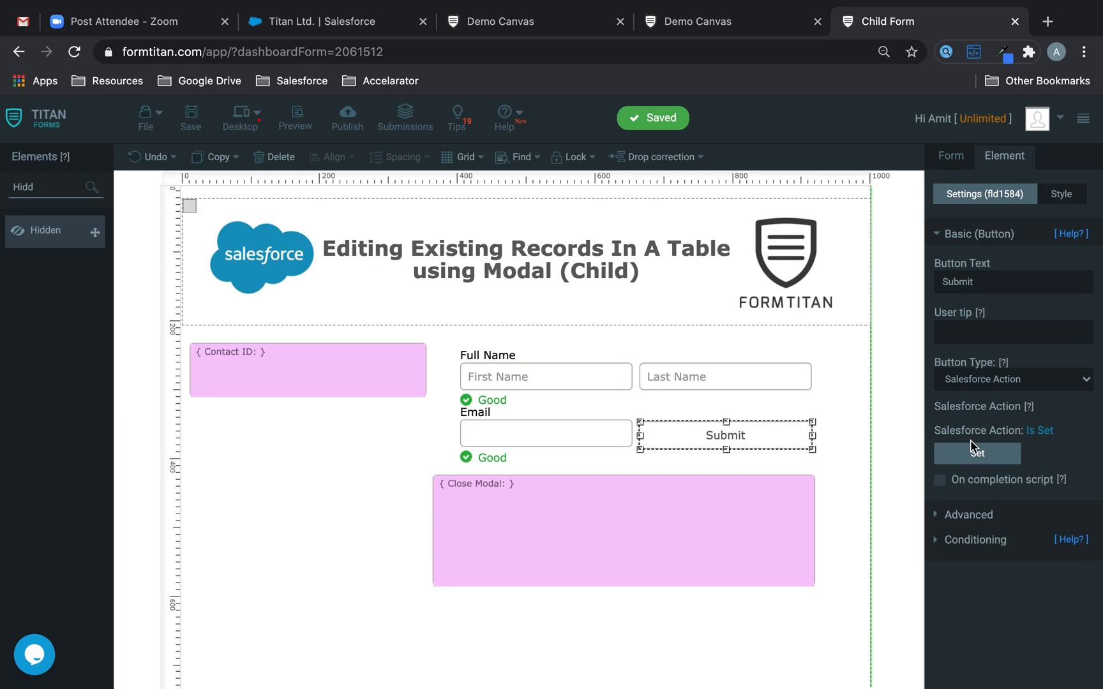
pyautogui.click(968, 452)
pyautogui.click(587, 200)
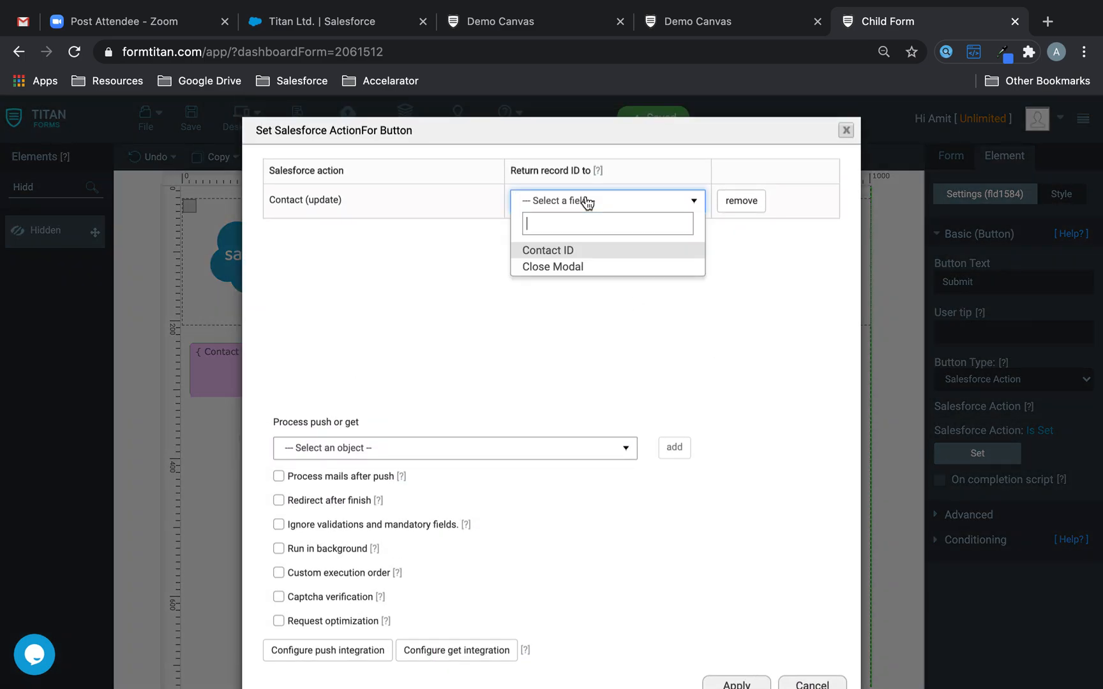
pyautogui.click(558, 272)
pyautogui.moveTo(281, 202); pyautogui.dragTo(383, 206)
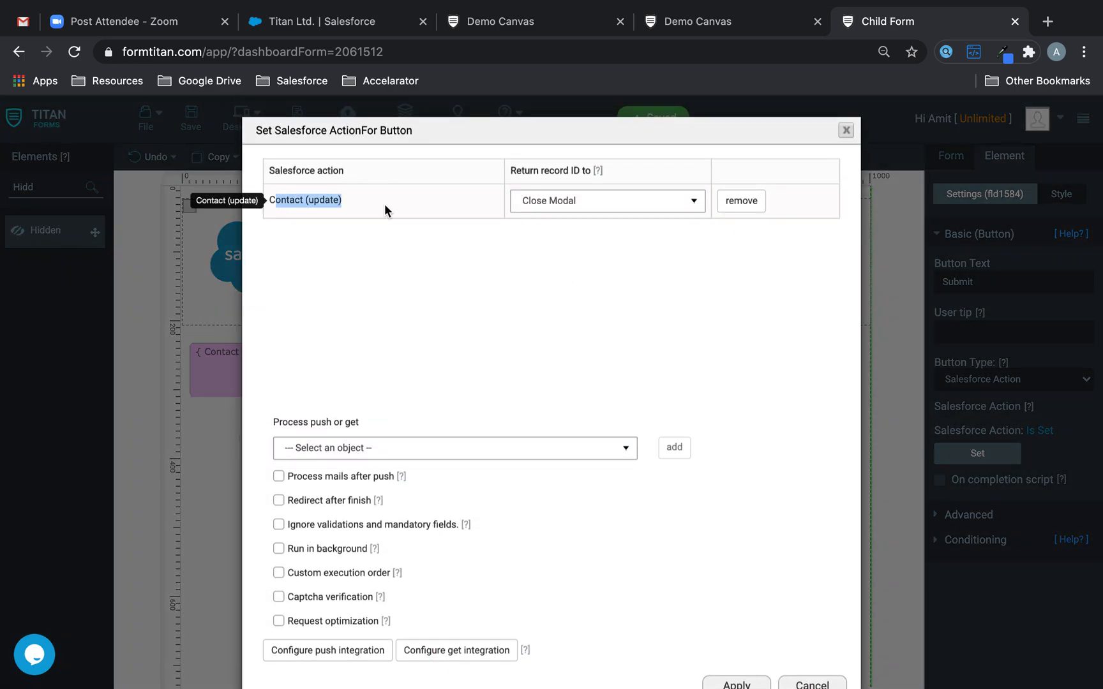
pyautogui.scroll(-1, 638, 396)
pyautogui.click(736, 644)
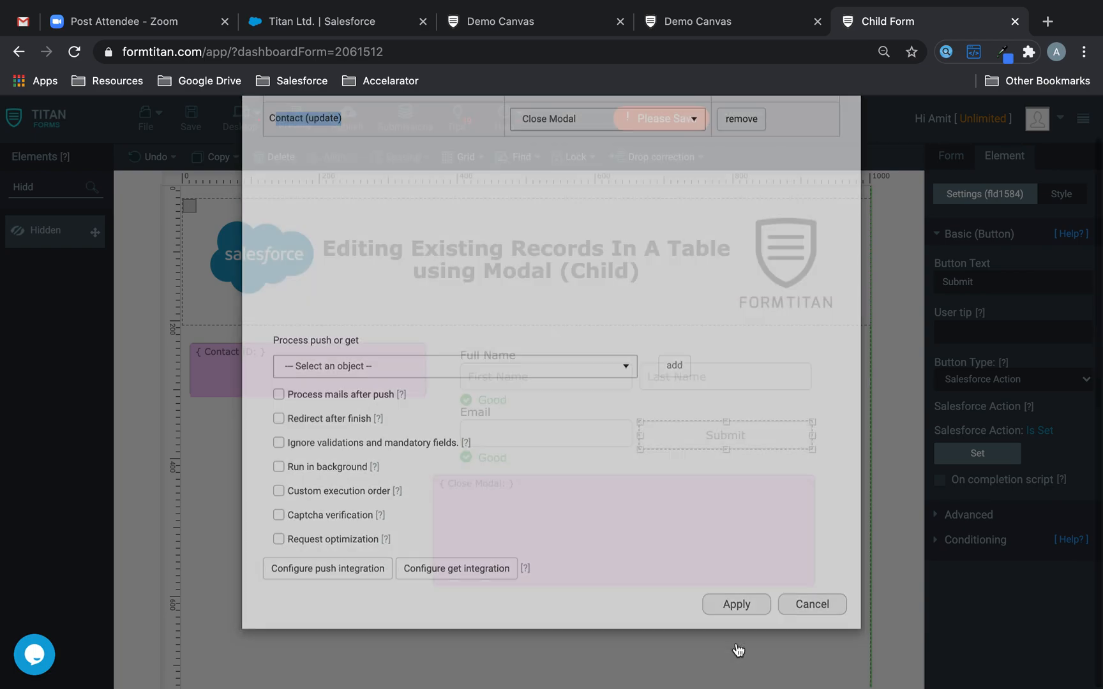
pyautogui.click(196, 122)
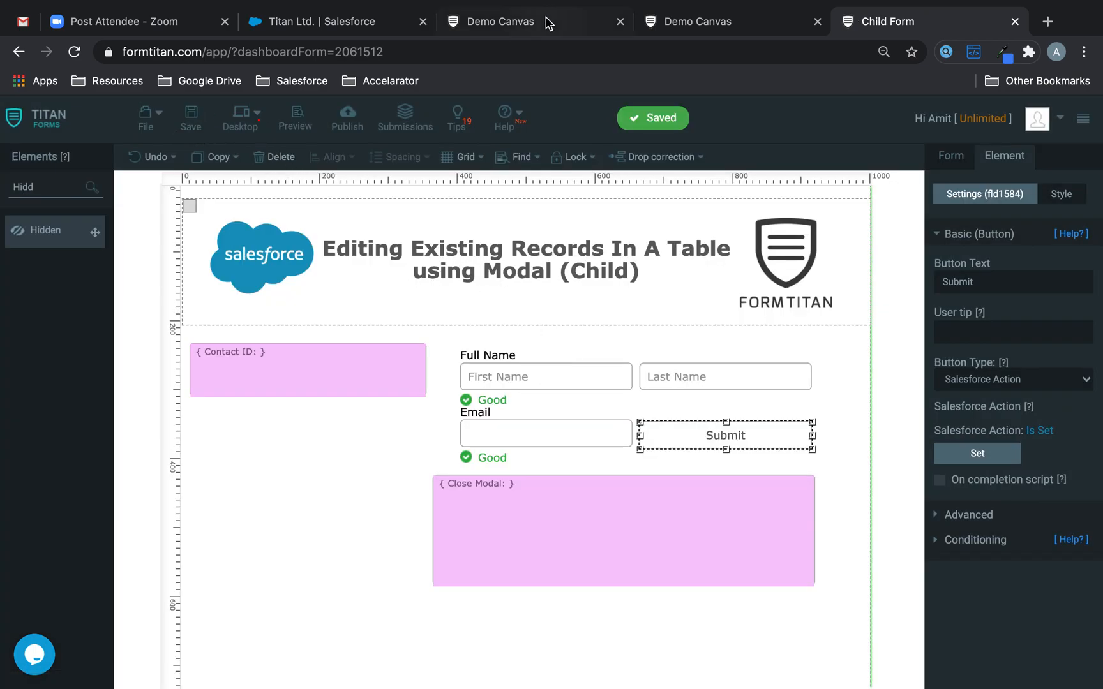
# - Reload the parent form preview, look up the account Titan Ltd. and open the second contact's modal
pyautogui.click(546, 19)
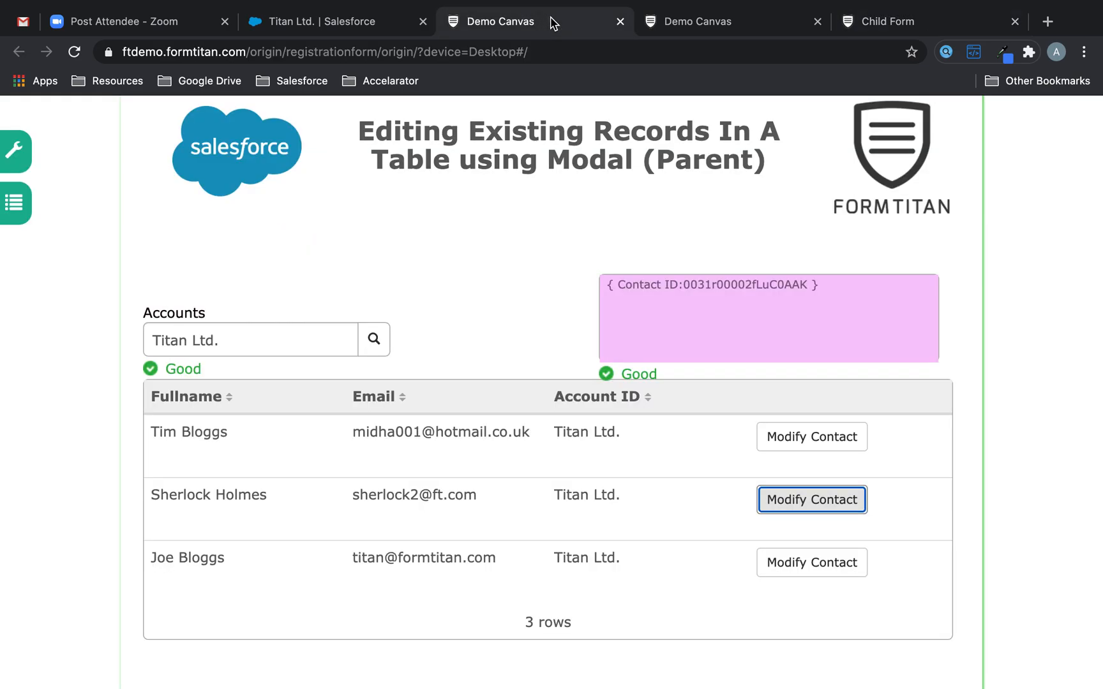
pyautogui.click(74, 51)
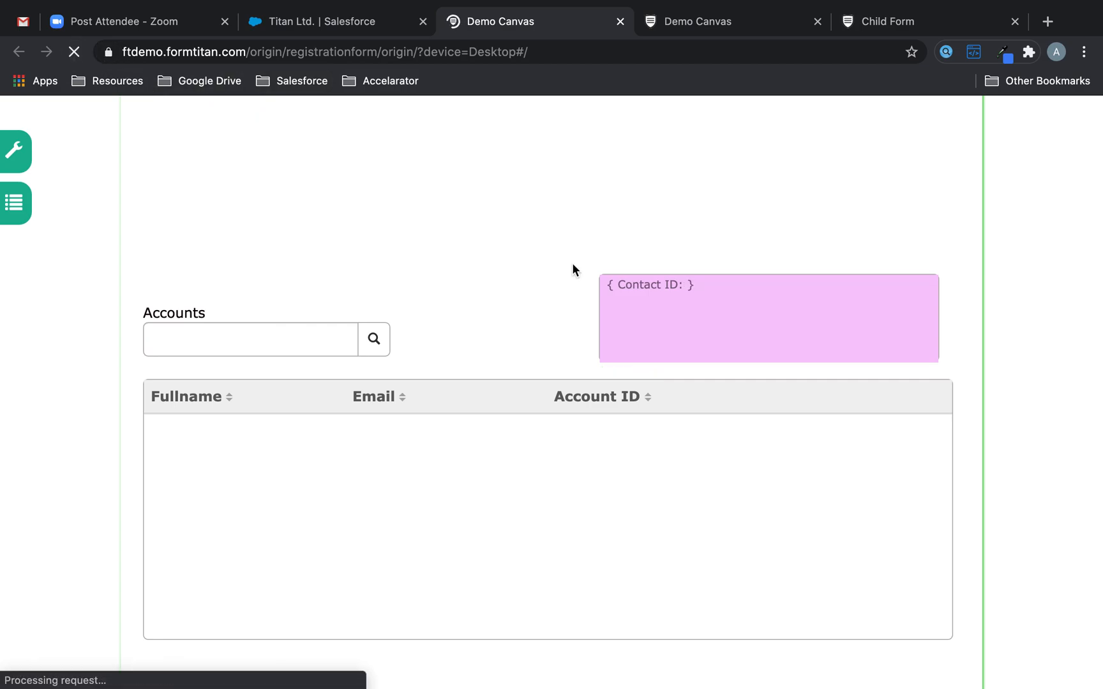
pyautogui.click(241, 339)
pyautogui.write('t')
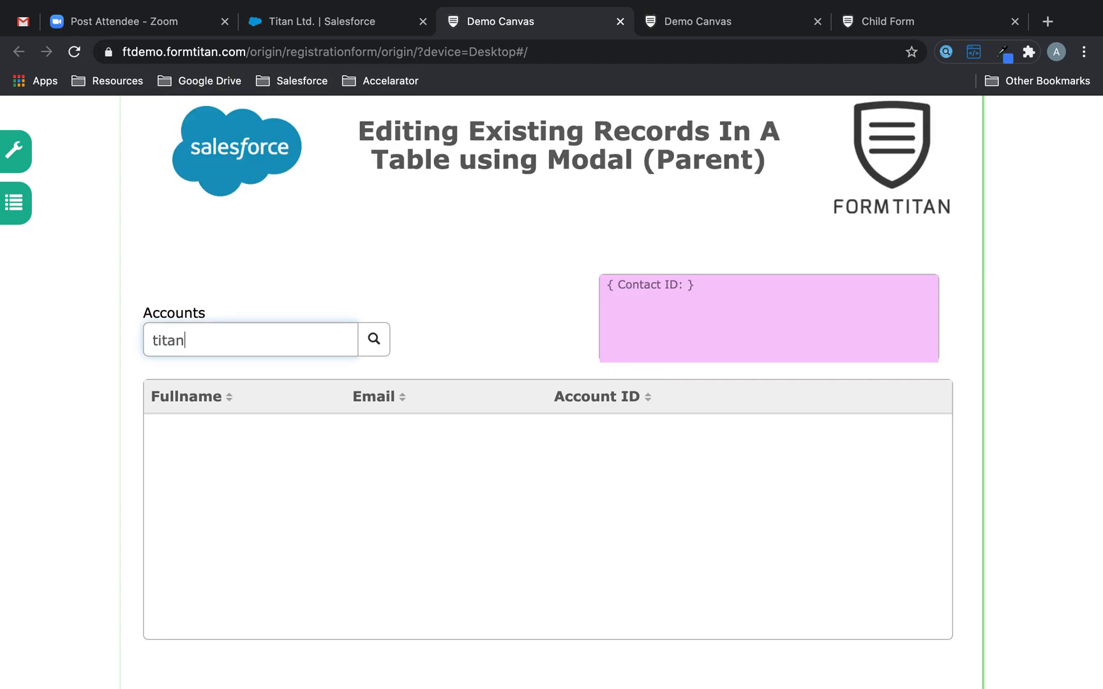
pyautogui.write('itan')
pyautogui.click(262, 396)
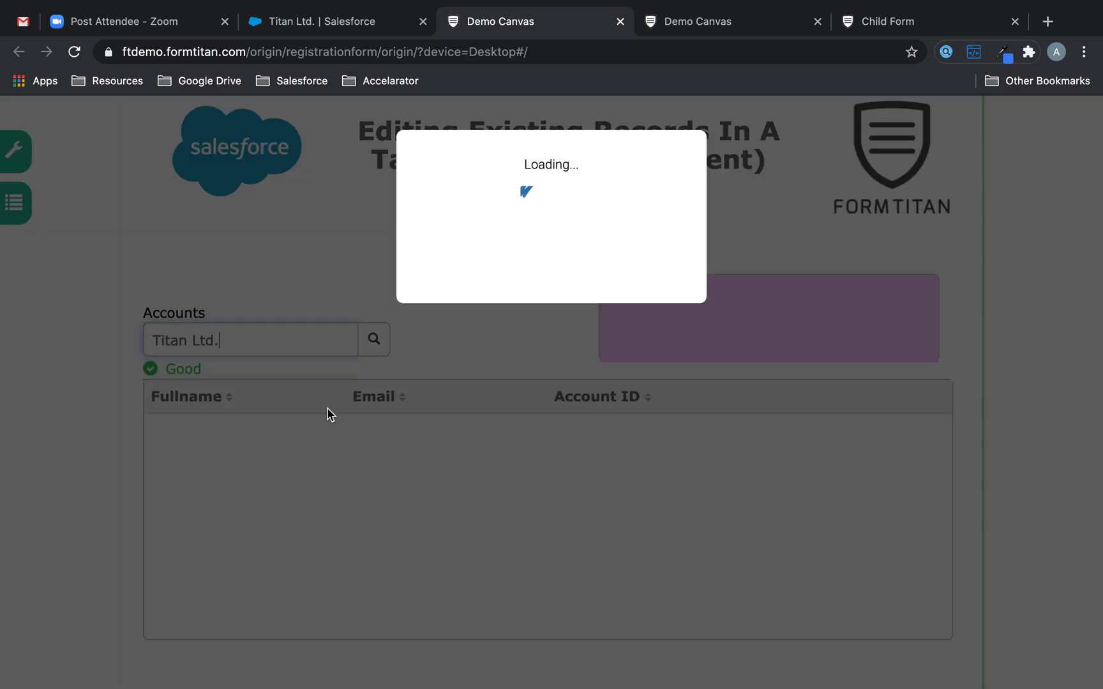
pyautogui.click(848, 498)
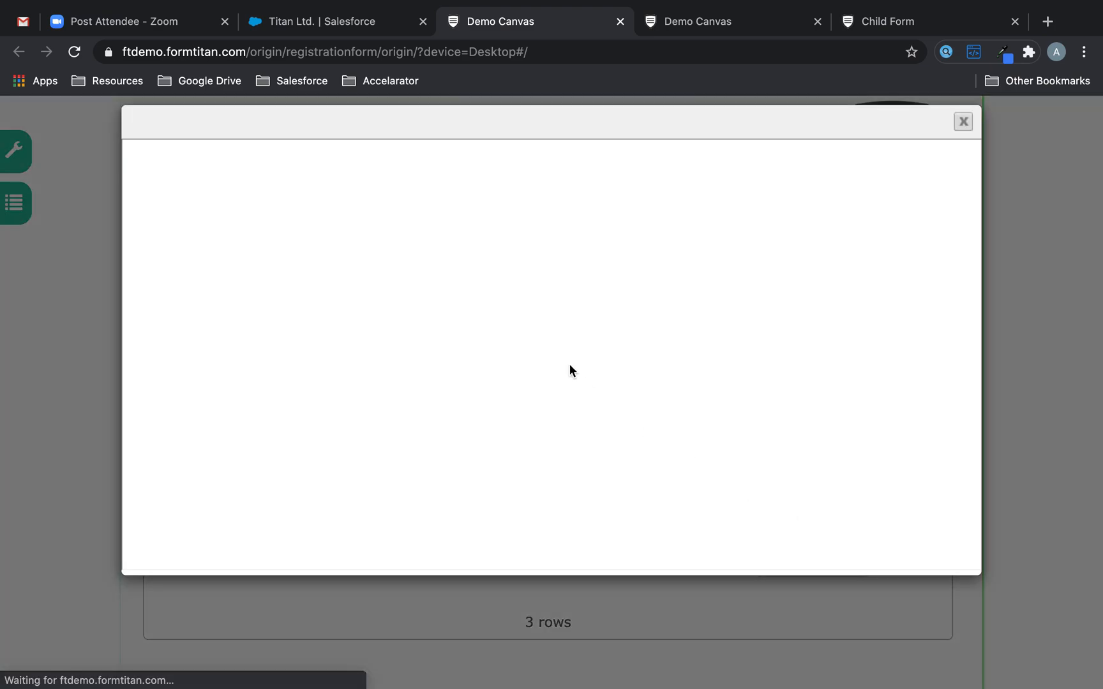
# - Insert a 1 before the @ in the contact's email, submit the child form and check the Close Modal field's value
pyautogui.click(537, 450)
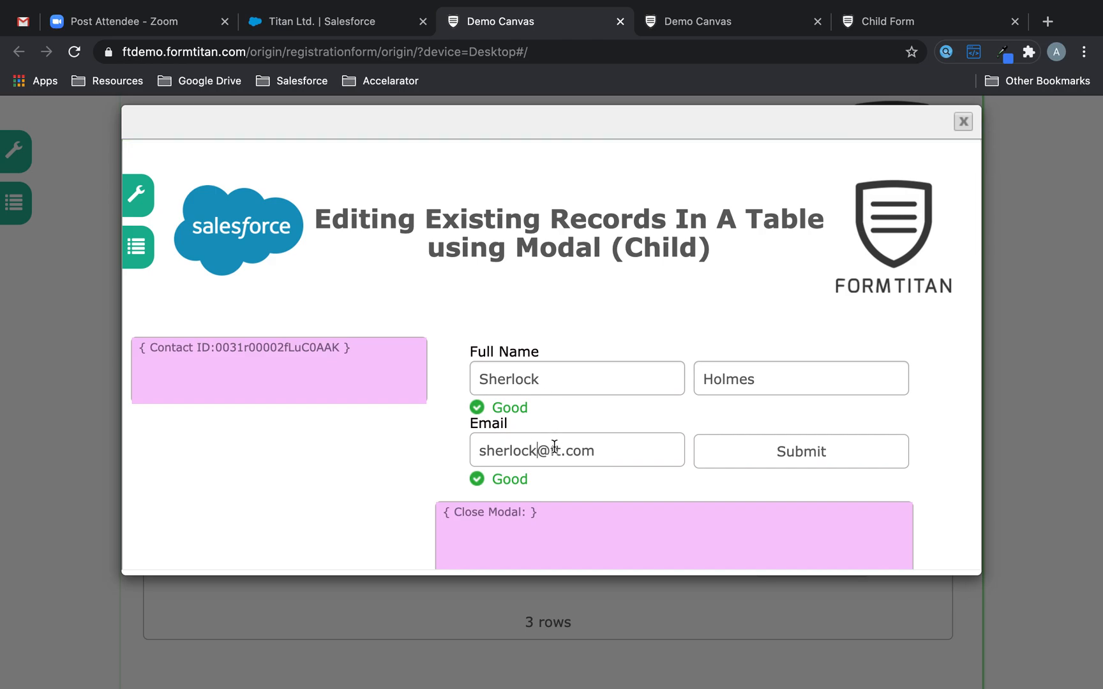
pyautogui.write('1')
pyautogui.click(866, 455)
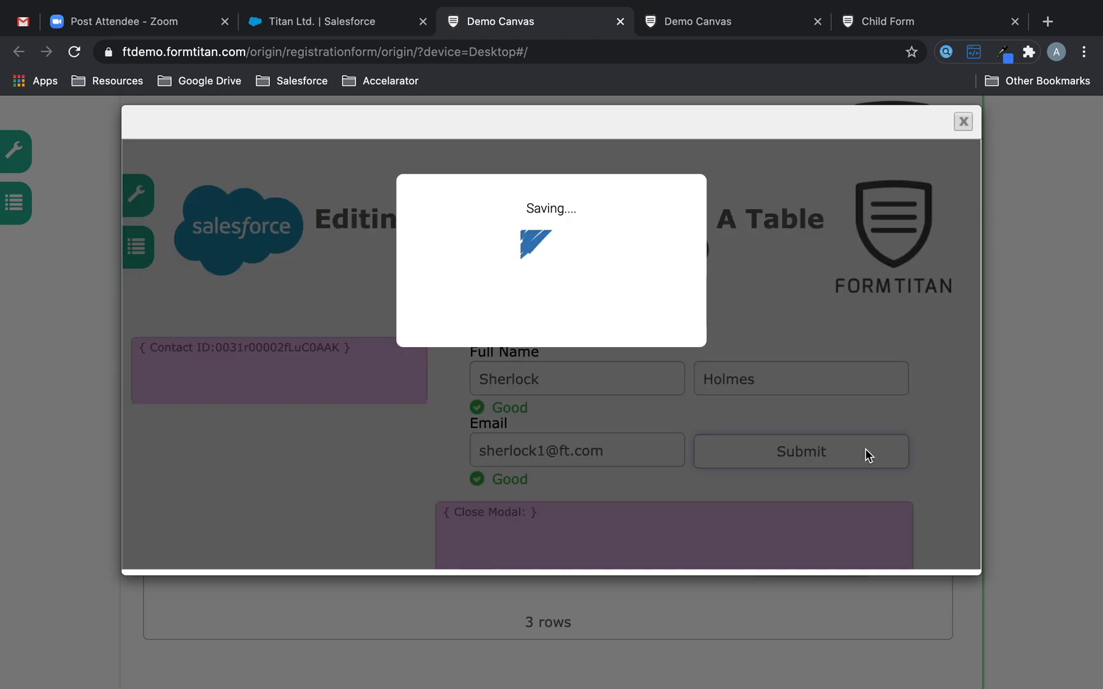
pyautogui.scroll(-2, 864, 454)
pyautogui.moveTo(526, 439); pyautogui.dragTo(651, 441)
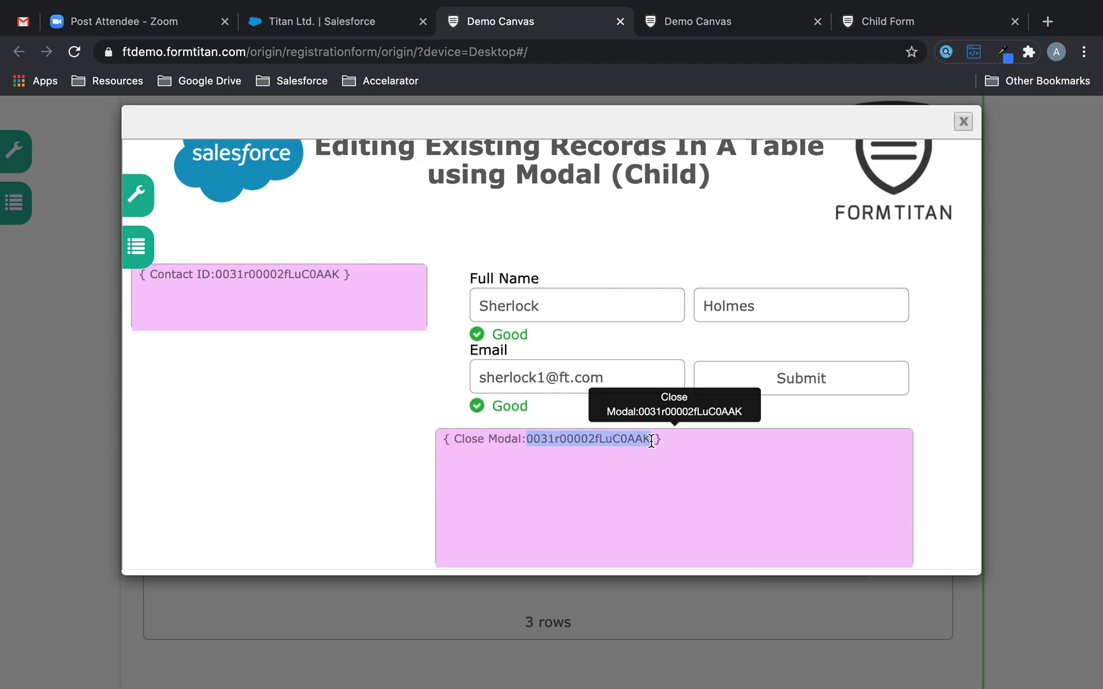
# - In the child form, add a condition to the Close Modal field with the rule Current field Is not empty
pyautogui.click(669, 19)
pyautogui.scroll(-3, 716, 480)
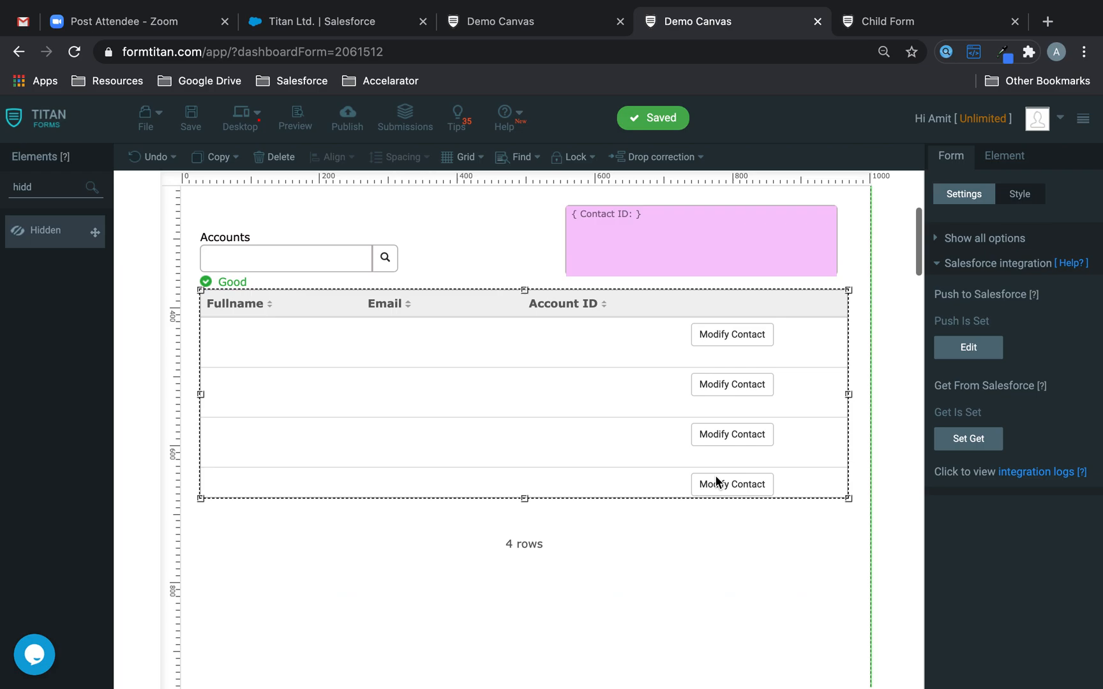
pyautogui.click(919, 21)
pyautogui.scroll(-2, 738, 375)
pyautogui.click(708, 443)
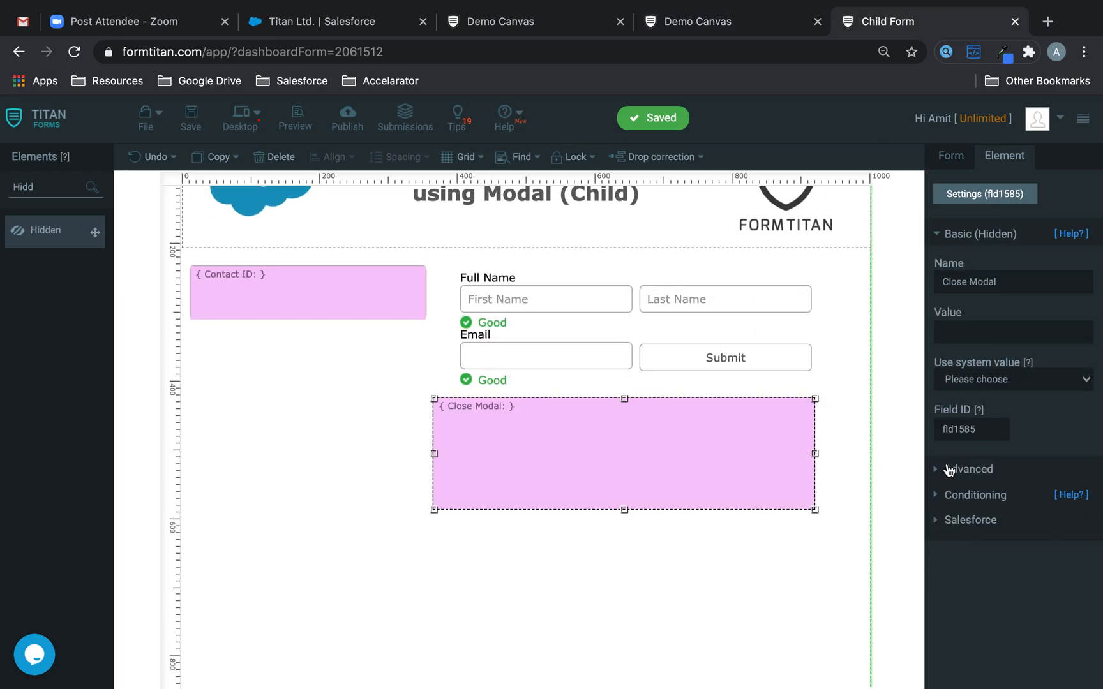
pyautogui.click(933, 492)
pyautogui.click(1009, 357)
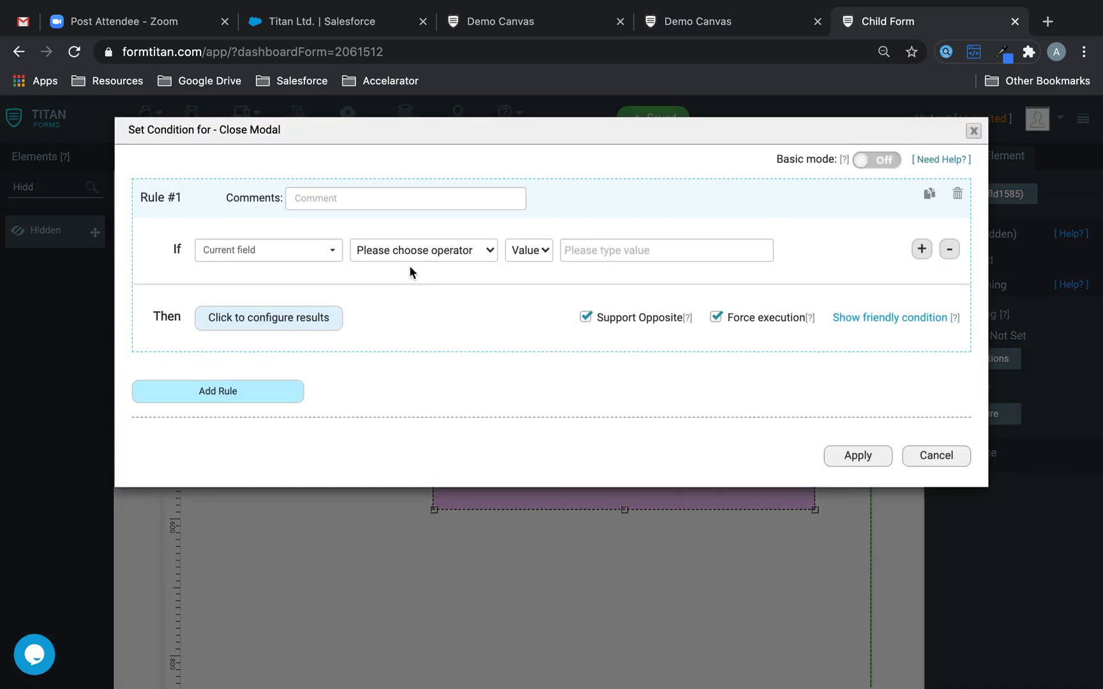
pyautogui.click(391, 251)
pyautogui.click(448, 489)
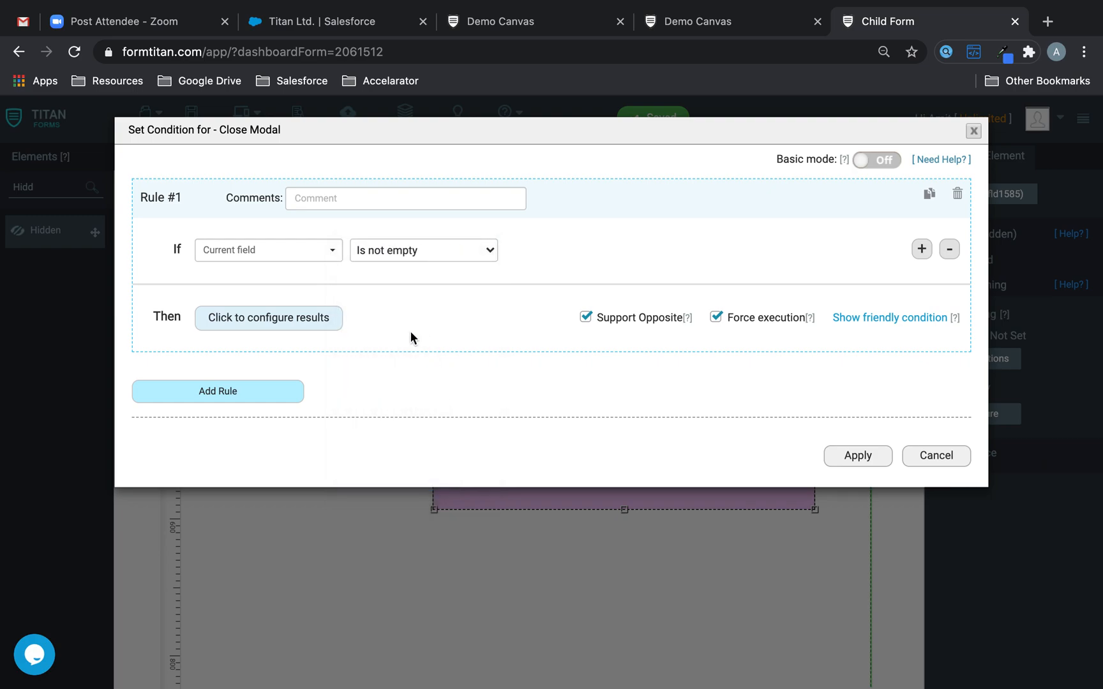
# - Open the JS functions index page referenced in the Execute JS code of the Close Modal condition's results
pyautogui.click(287, 325)
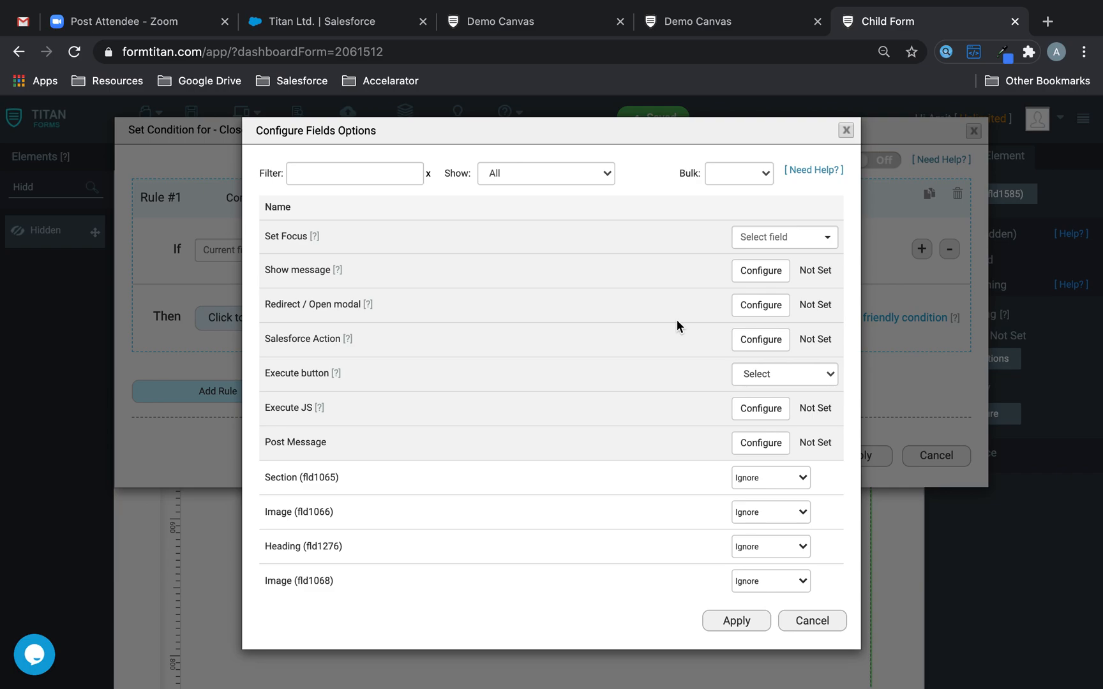
pyautogui.click(777, 412)
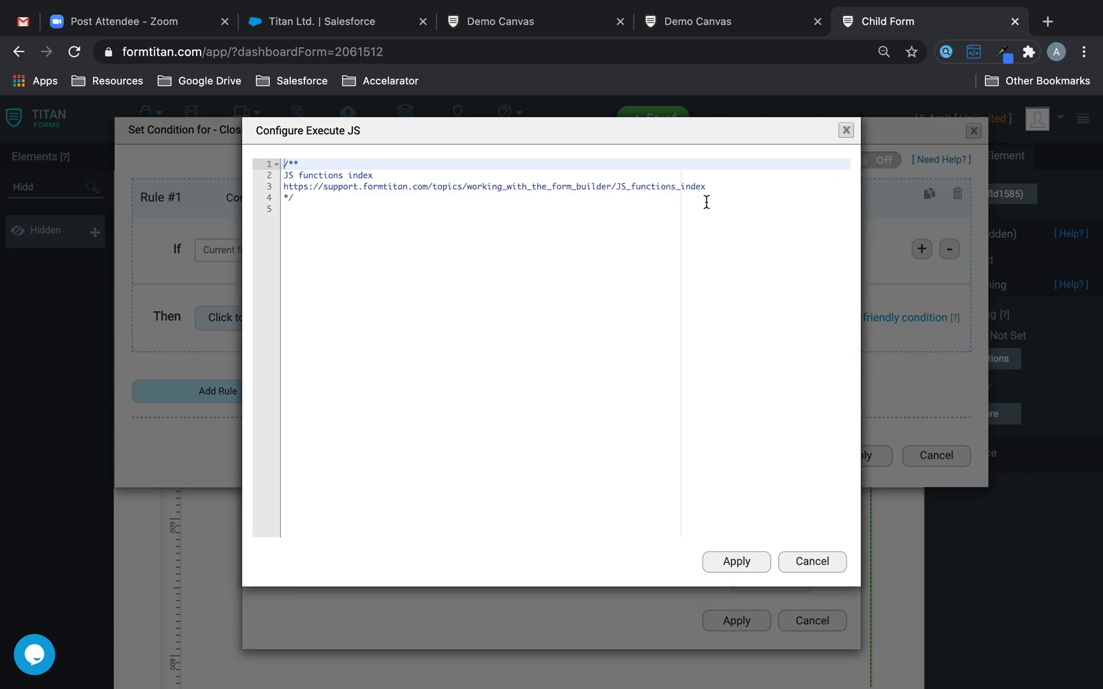
pyautogui.moveTo(711, 184); pyautogui.dragTo(285, 187)
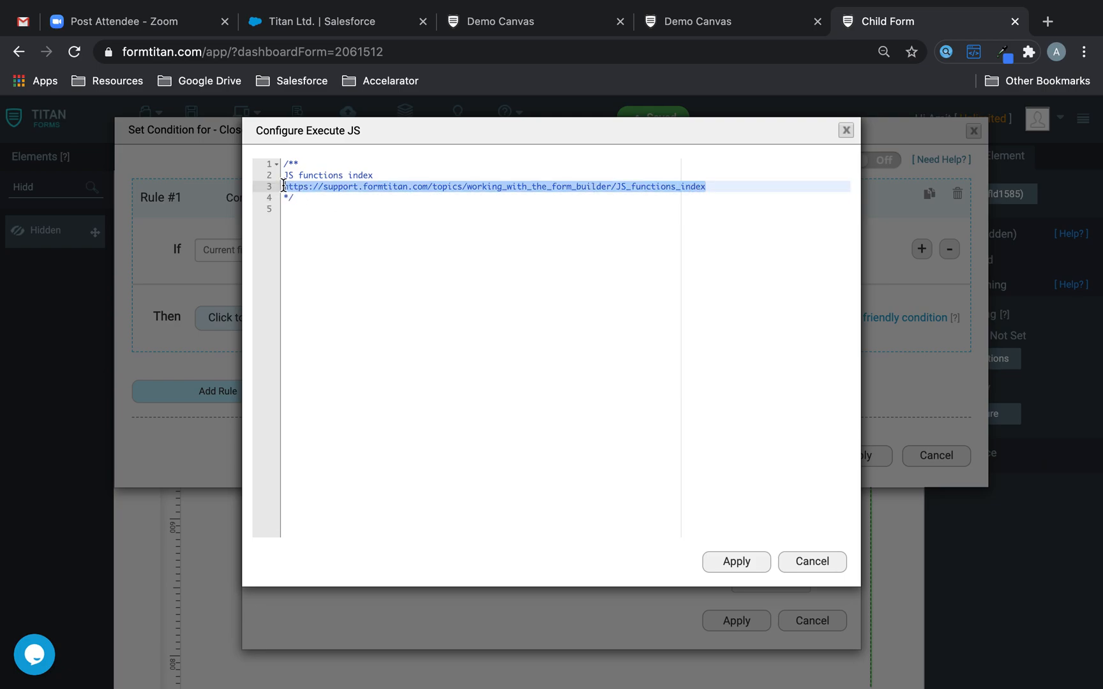
pyautogui.press('super+c')
pyautogui.click(1048, 21)
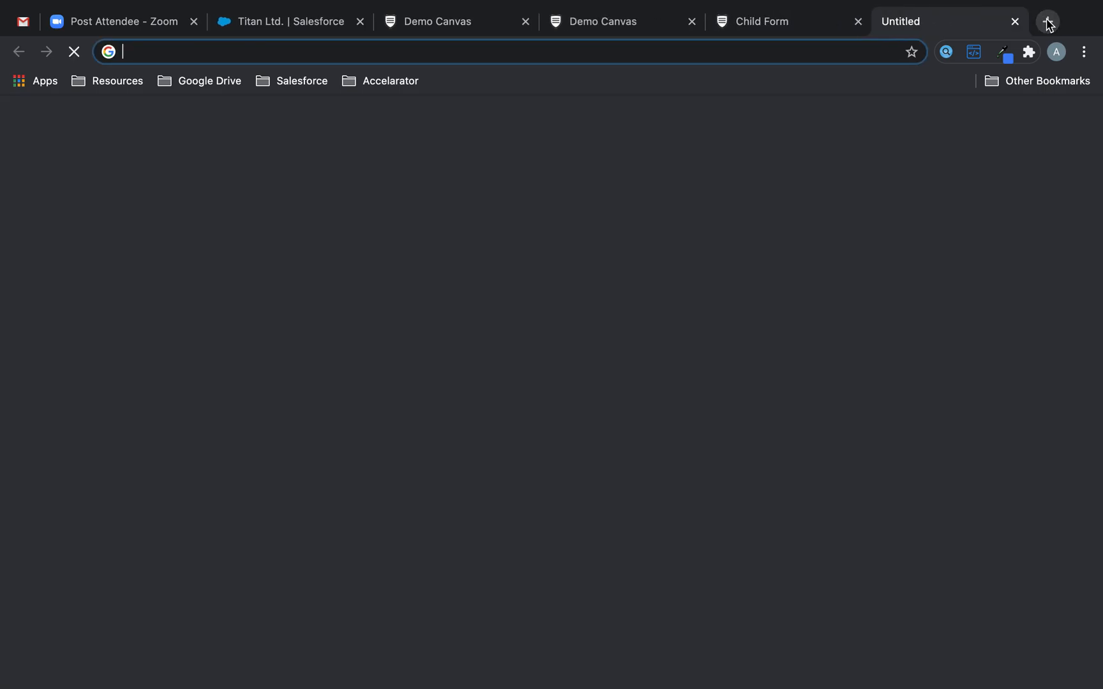
pyautogui.press('super+v')
pyautogui.press('Return')
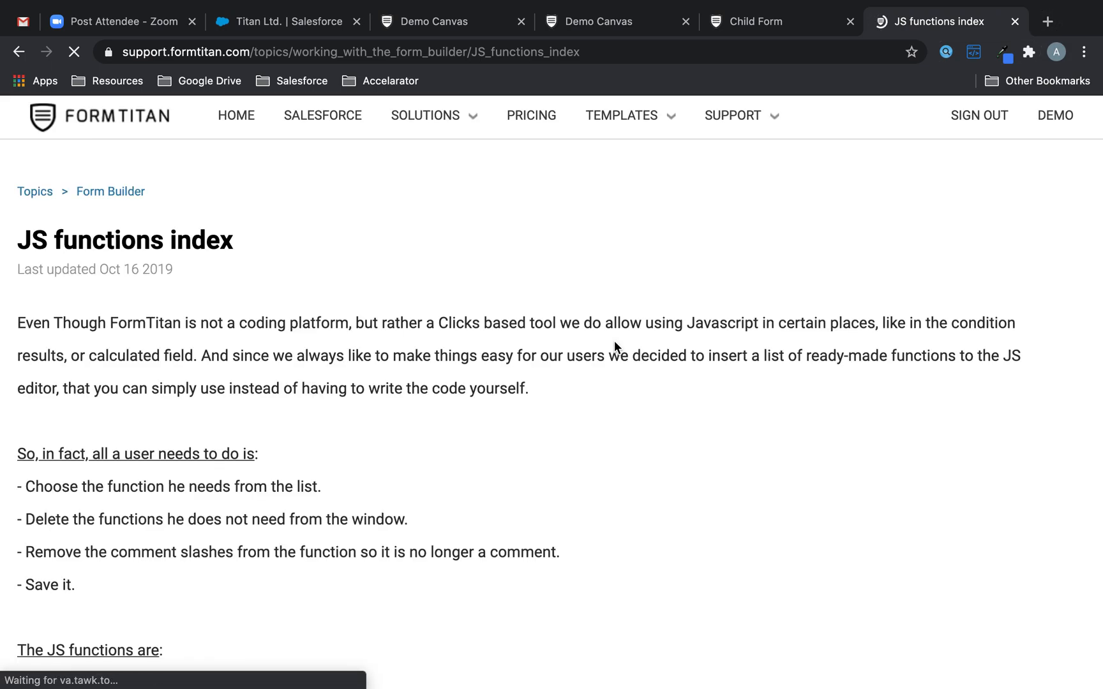
# - Find the function for closing a modal and refreshing its opener, and copy window.FTReloadParent();
pyautogui.scroll(-10, 614, 343)
pyautogui.scroll(2, 614, 348)
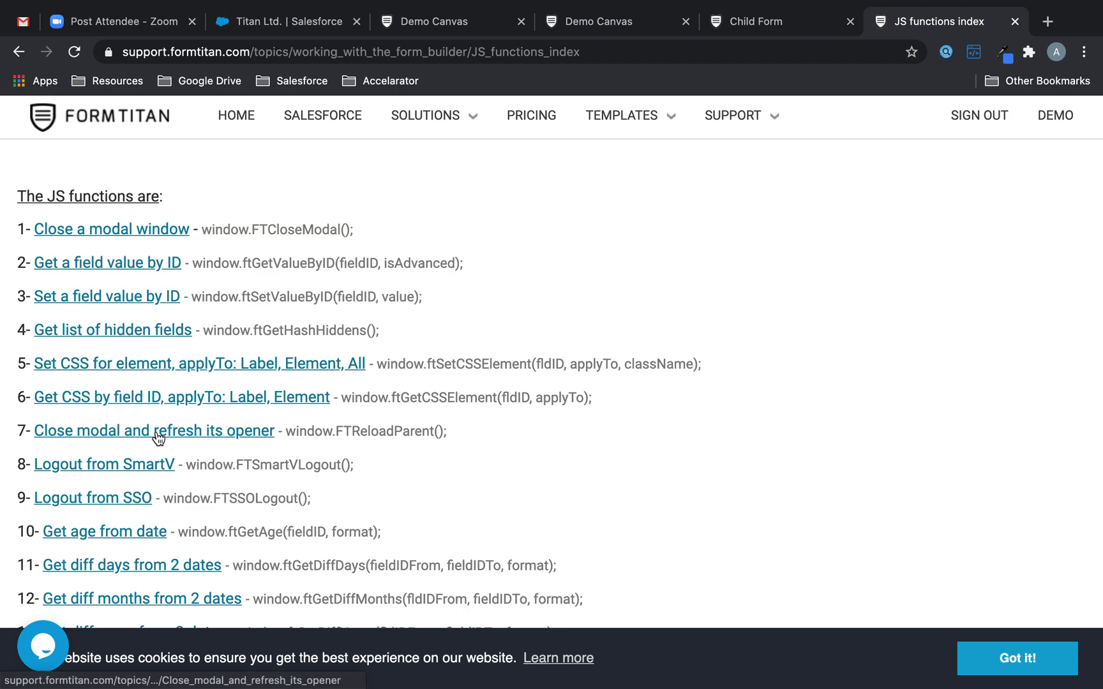
pyautogui.moveTo(449, 431); pyautogui.dragTo(286, 438)
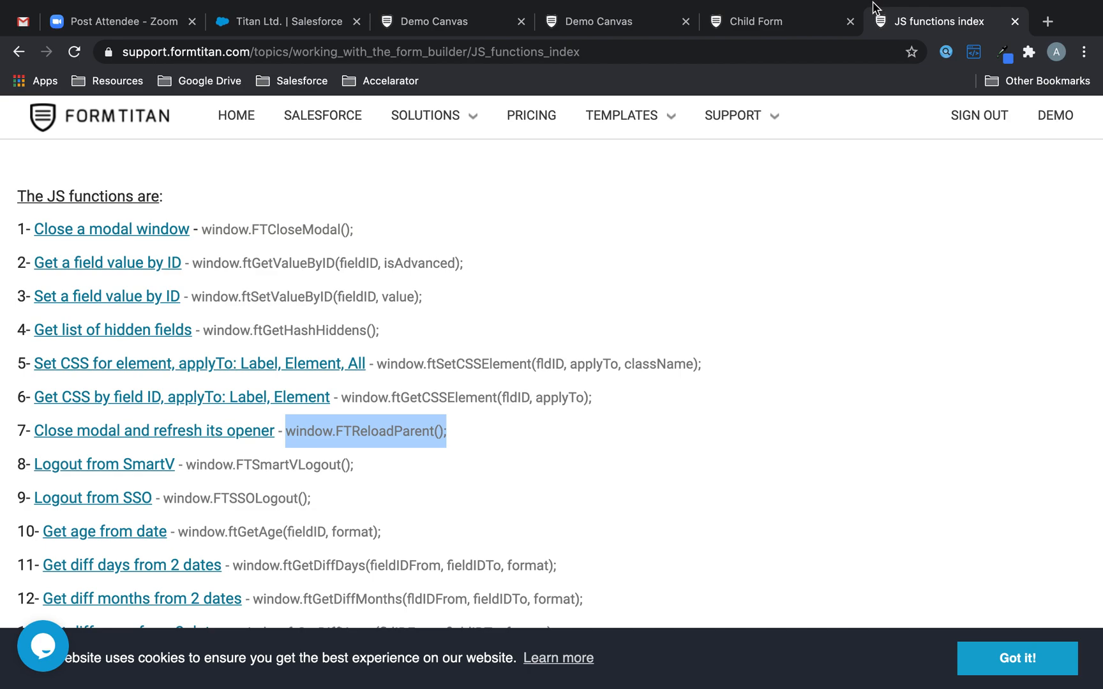
# - Replace the Close Modal condition's Execute JS code with window.FTReloadParent();, apply the condition and save the child form
pyautogui.click(795, 25)
pyautogui.click(578, 206)
pyautogui.click(715, 185)
pyautogui.moveTo(317, 200); pyautogui.dragTo(266, 147)
pyautogui.press('super+v')
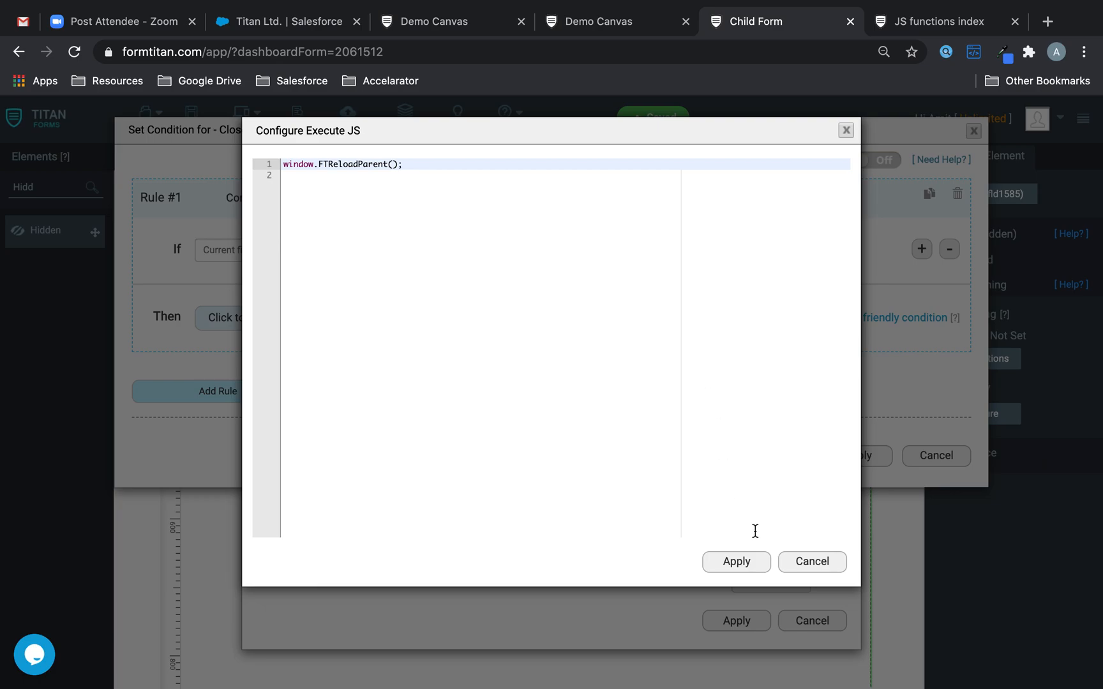
pyautogui.click(737, 563)
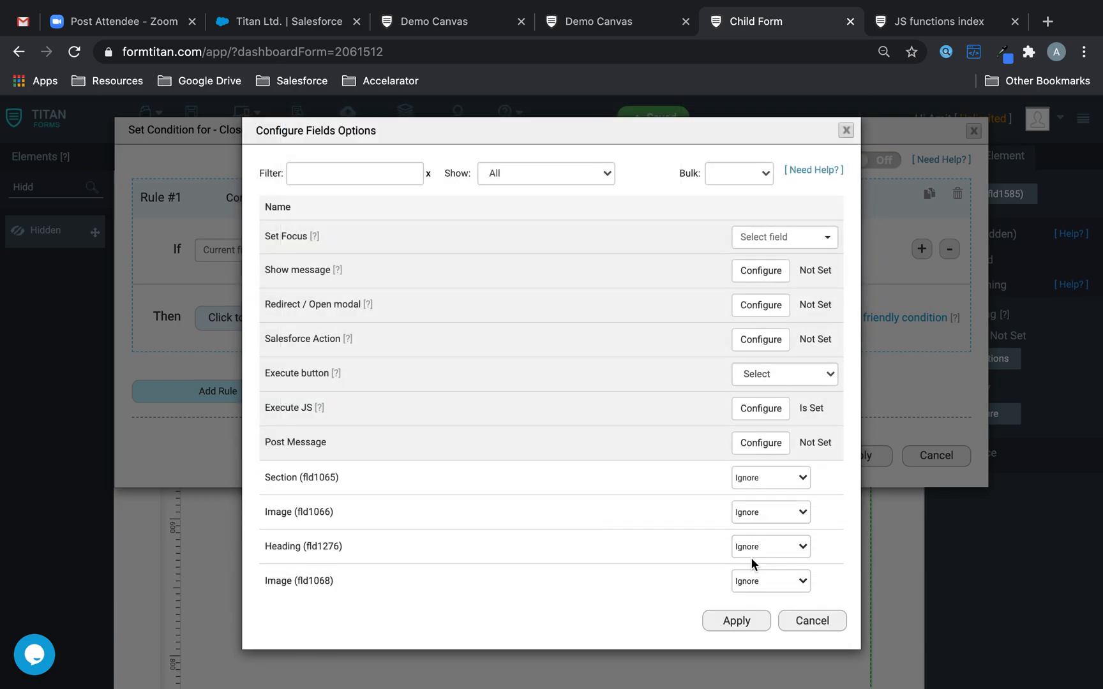
pyautogui.click(748, 620)
pyautogui.click(859, 455)
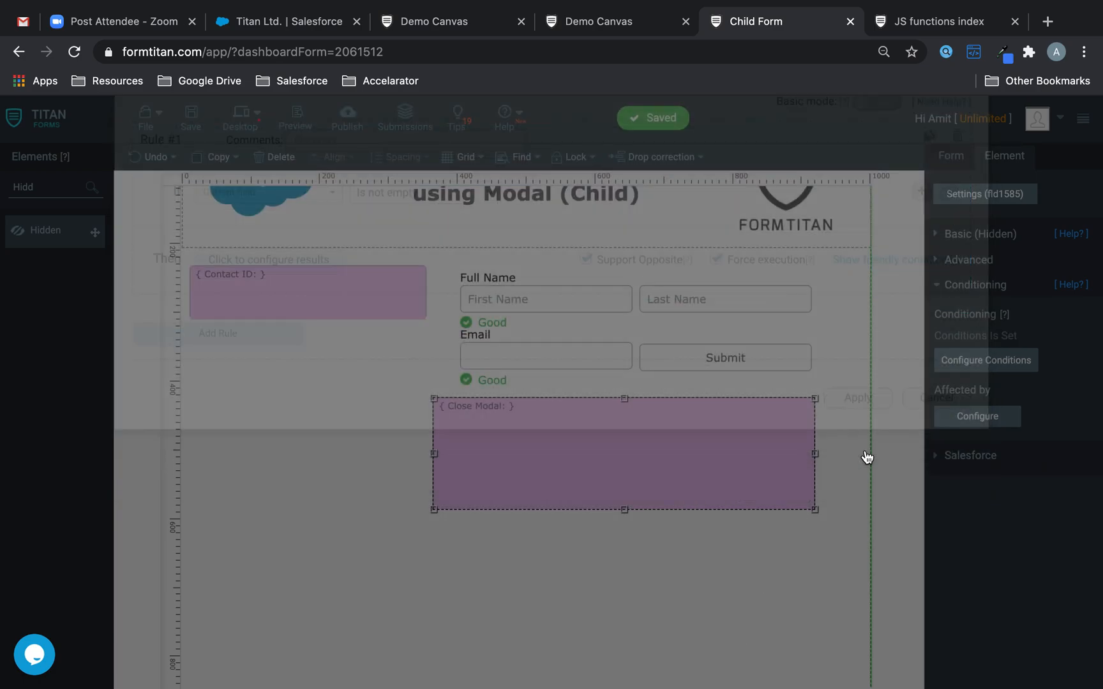
pyautogui.click(190, 119)
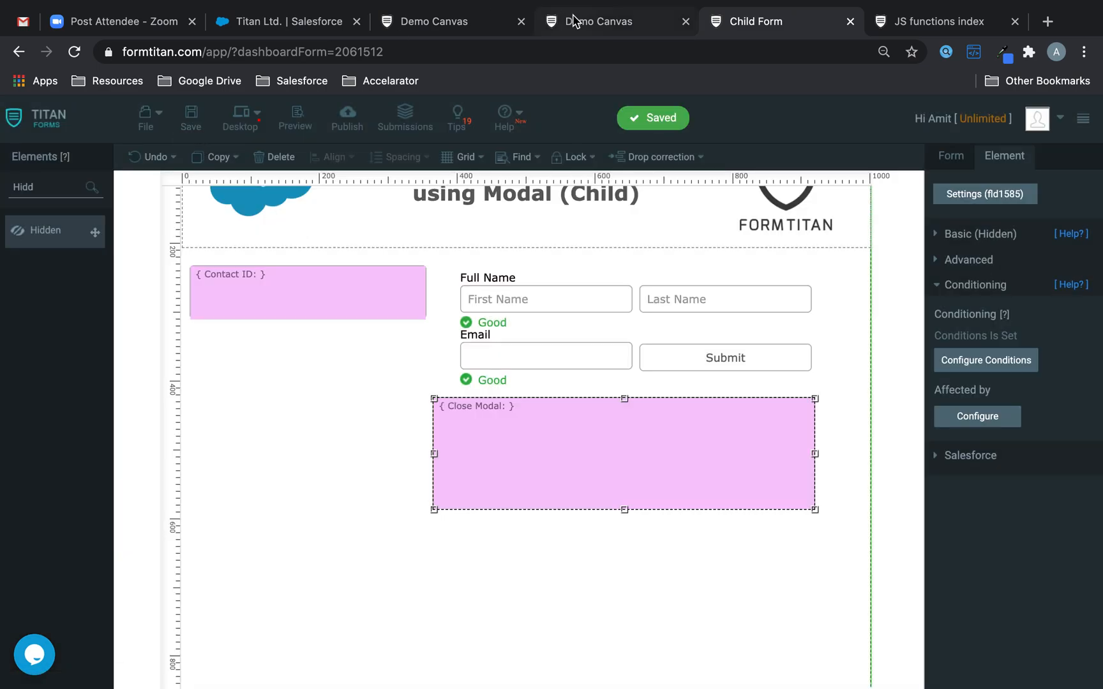
# - In the parent form preview, reopen the second contact's modal, replace the digit before the @ in the email with 123 and submit
pyautogui.click(574, 20)
pyautogui.click(478, 21)
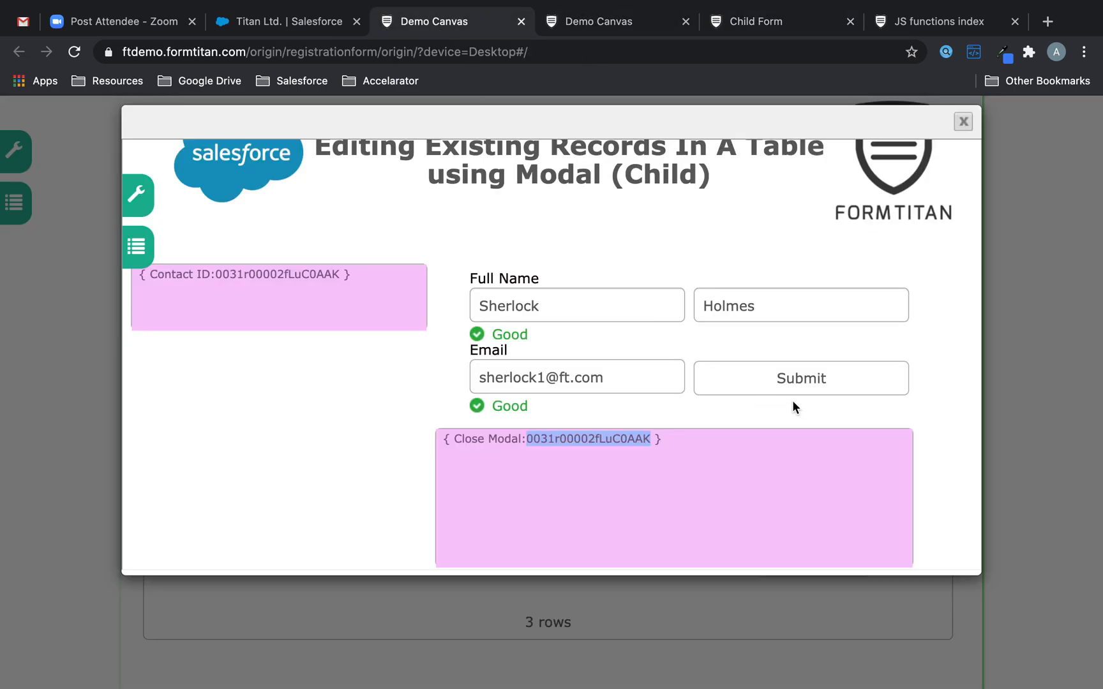
pyautogui.click(963, 121)
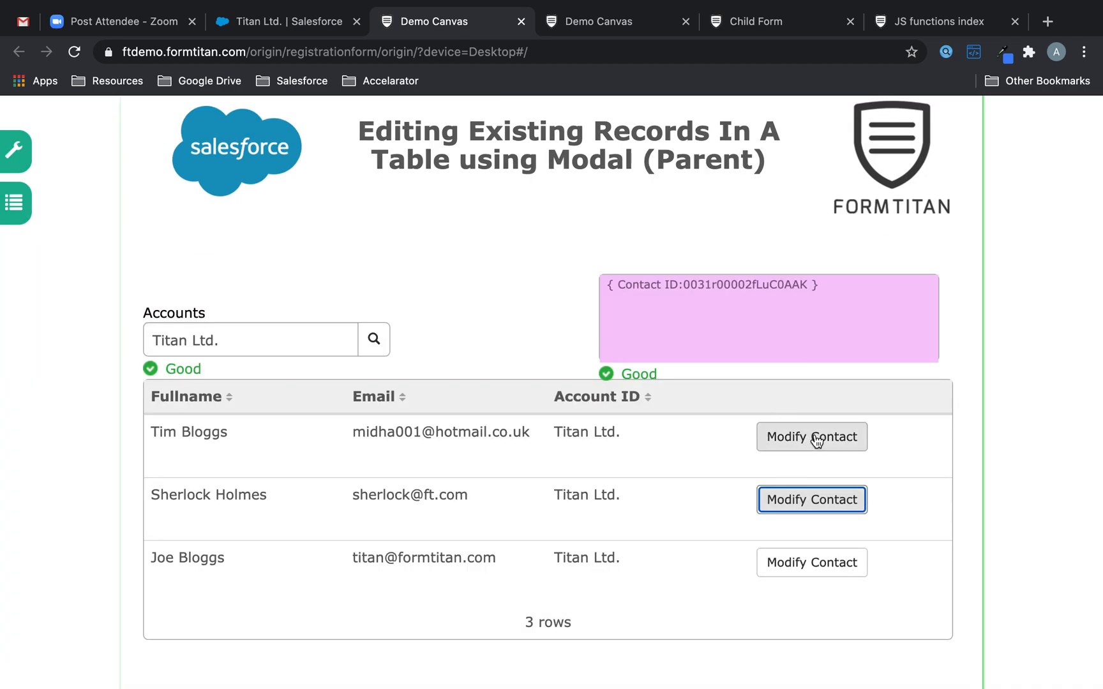
pyautogui.click(803, 503)
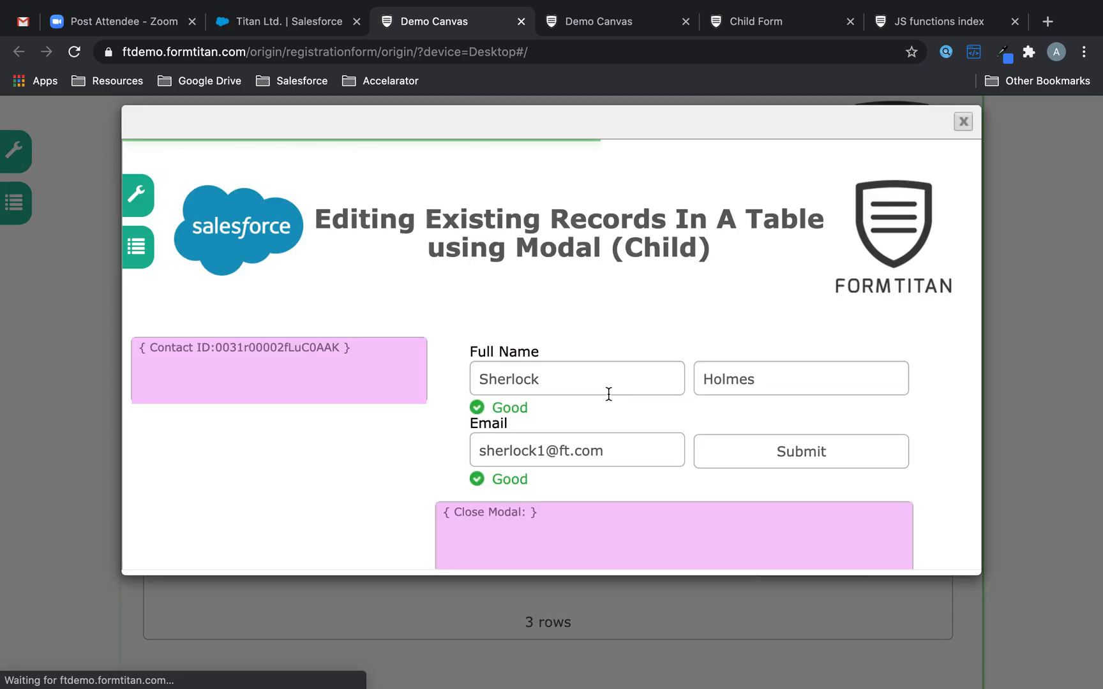
pyautogui.click(545, 451)
pyautogui.press('BackSpace')
pyautogui.write('123')
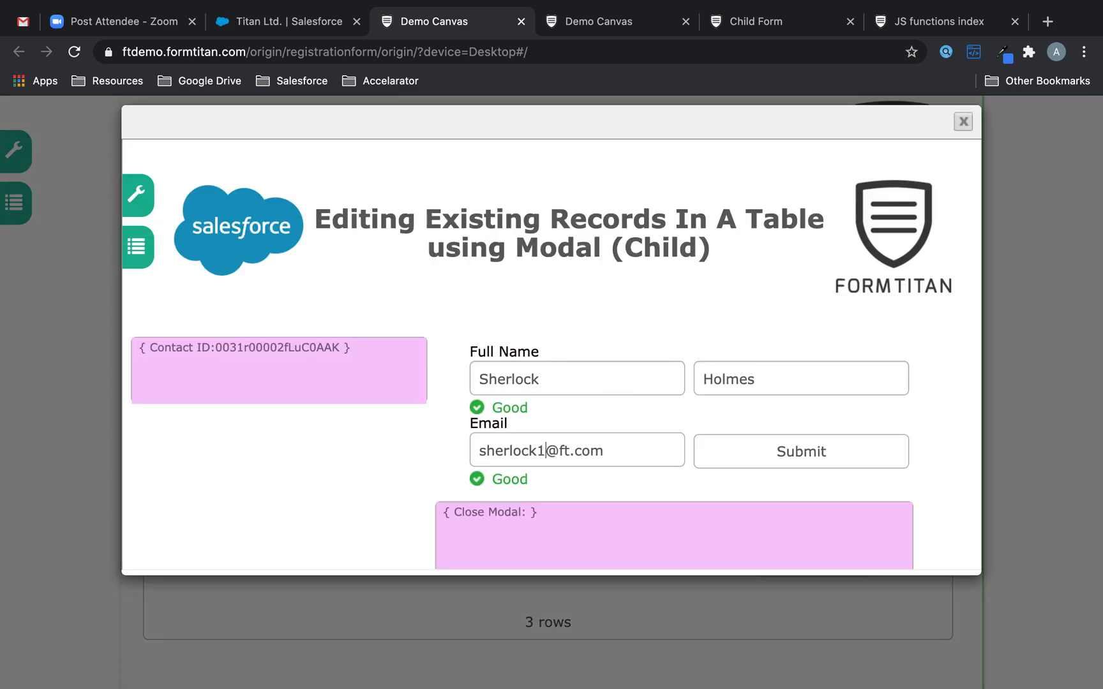
pyautogui.click(816, 460)
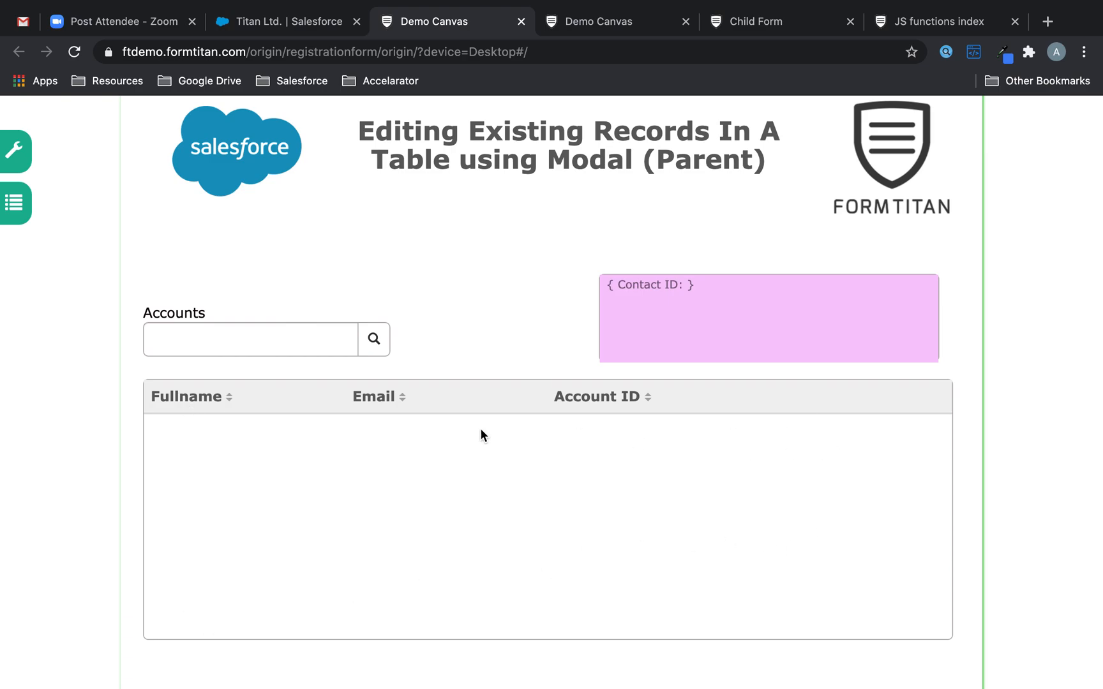
pyautogui.click(566, 12)
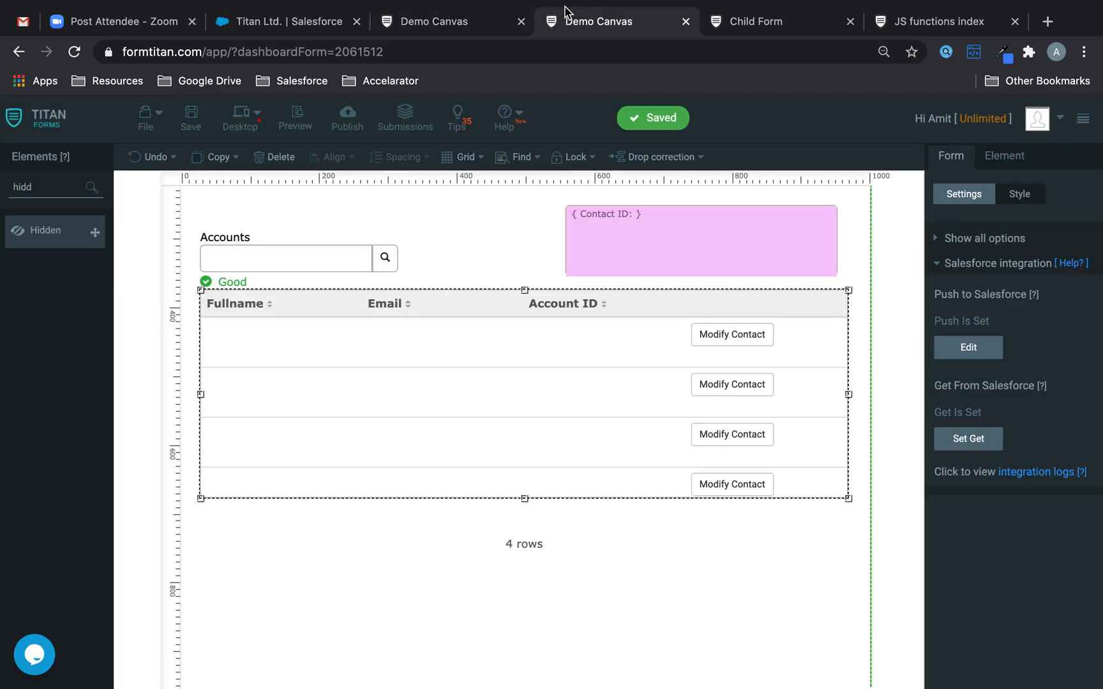
pyautogui.click(468, 25)
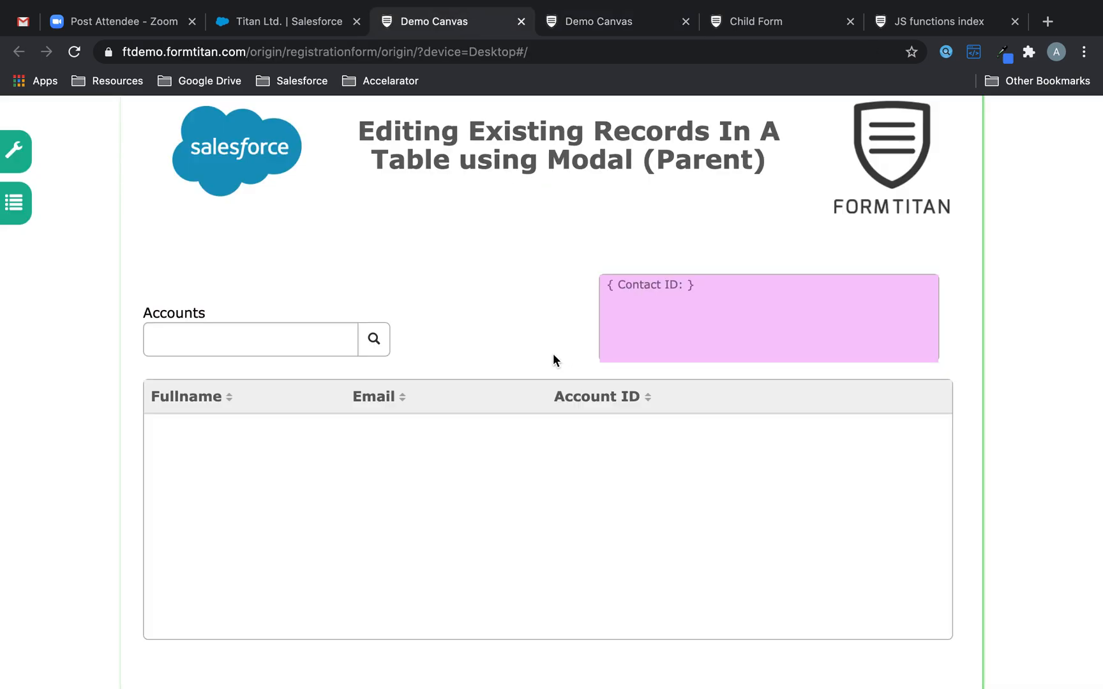
pyautogui.click(317, 26)
pyautogui.click(458, 24)
# - In the parent form, add a Hidden field below the contacts table and enlarge it to a wide box
pyautogui.click(648, 21)
pyautogui.moveTo(42, 235); pyautogui.dragTo(241, 542)
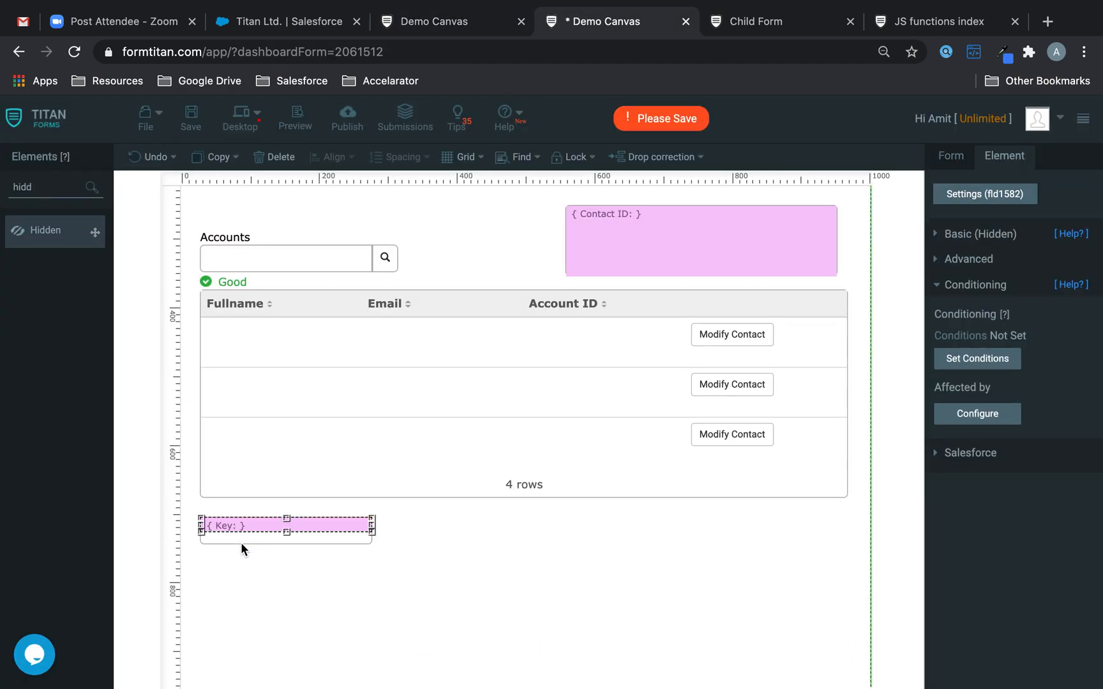
pyautogui.click(972, 234)
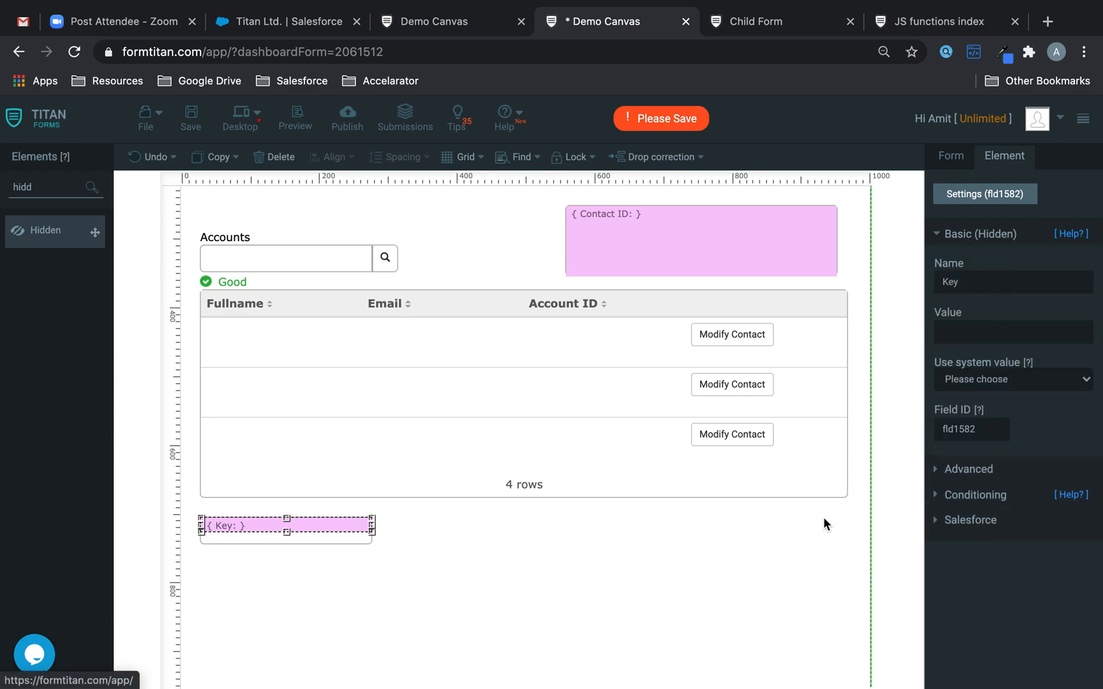
pyautogui.moveTo(374, 534); pyautogui.dragTo(462, 607)
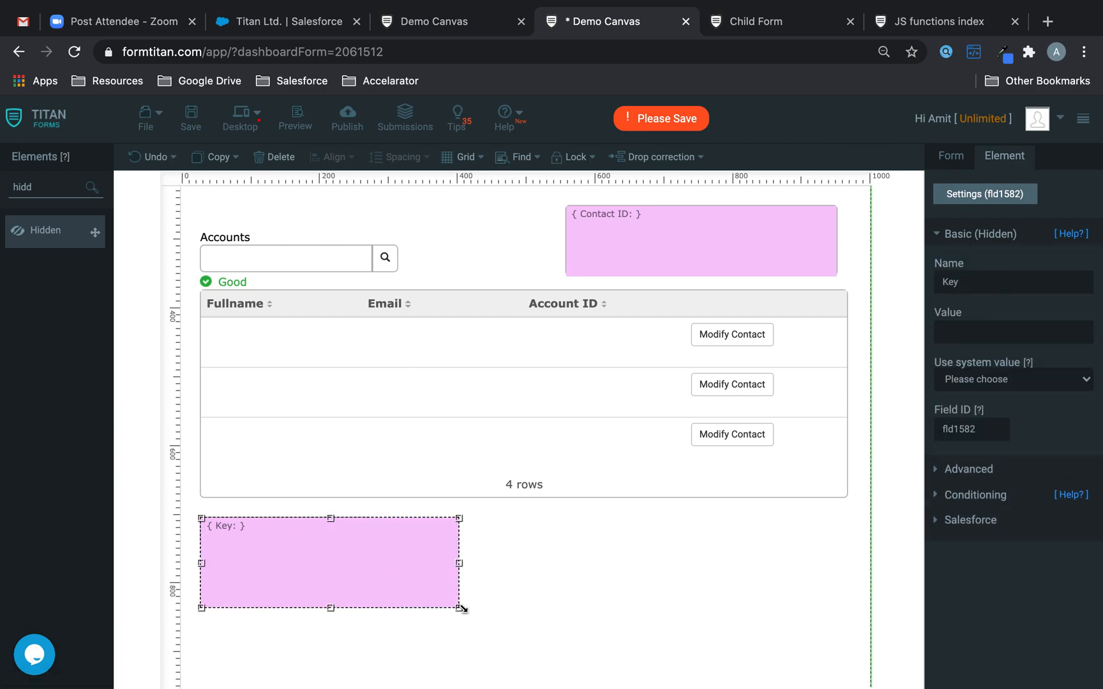
# - Rename the new hidden field as Refresh Table and save the parent form
pyautogui.doubleClick(979, 283)
pyautogui.write('Re')
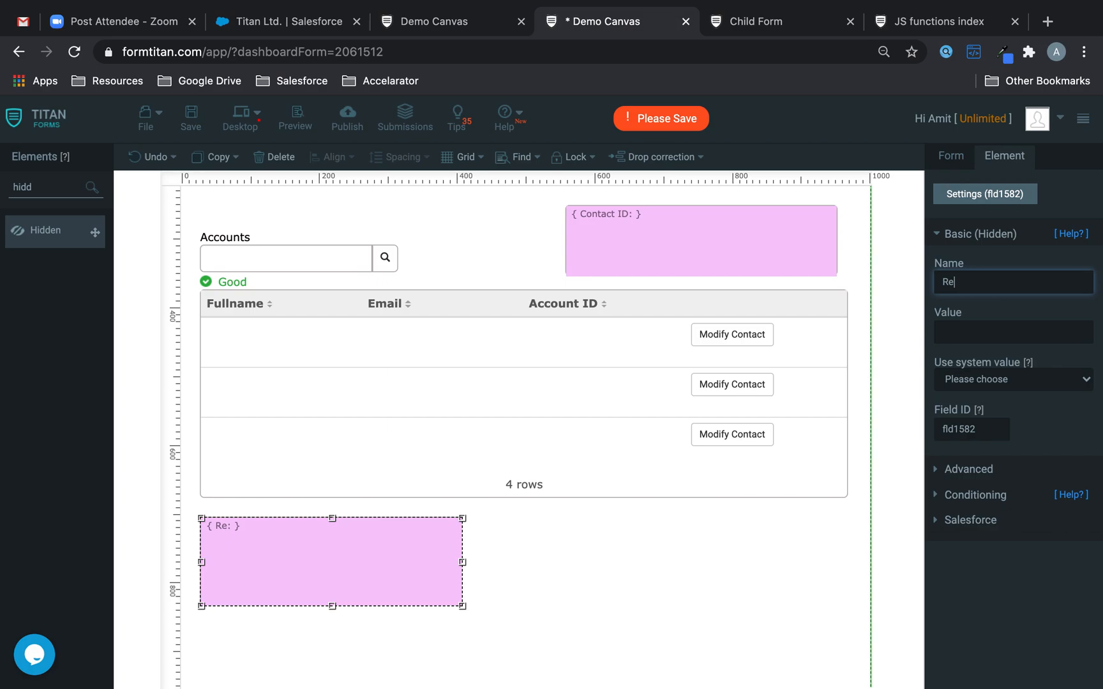
pyautogui.write('fresh Table')
pyautogui.click(201, 119)
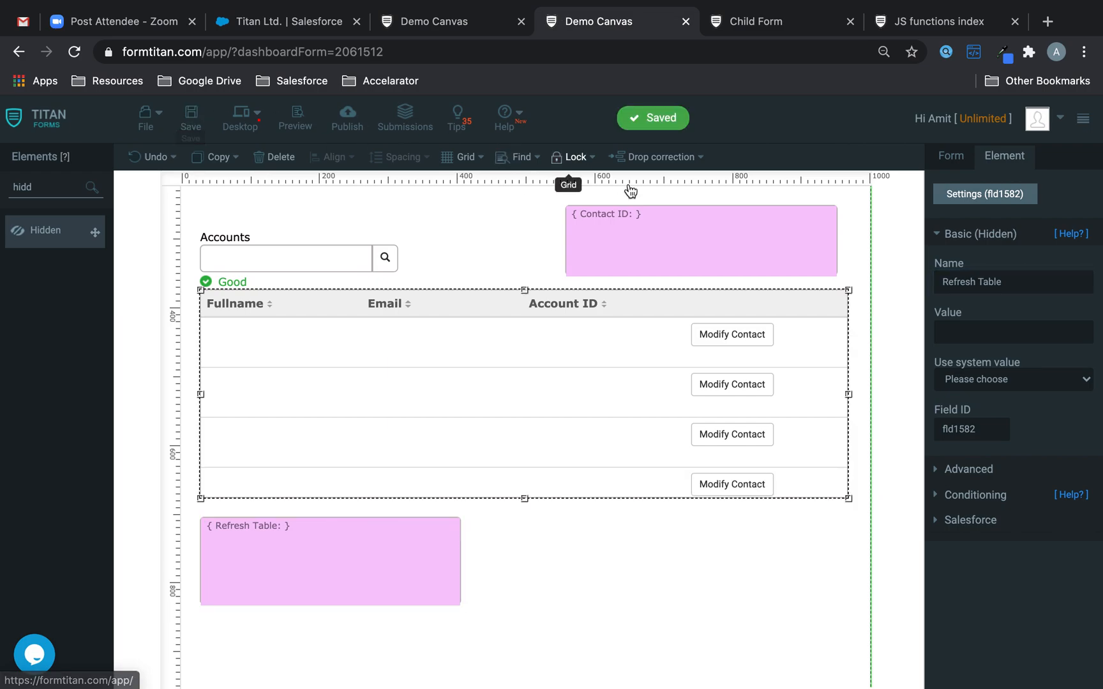
pyautogui.press('Down')
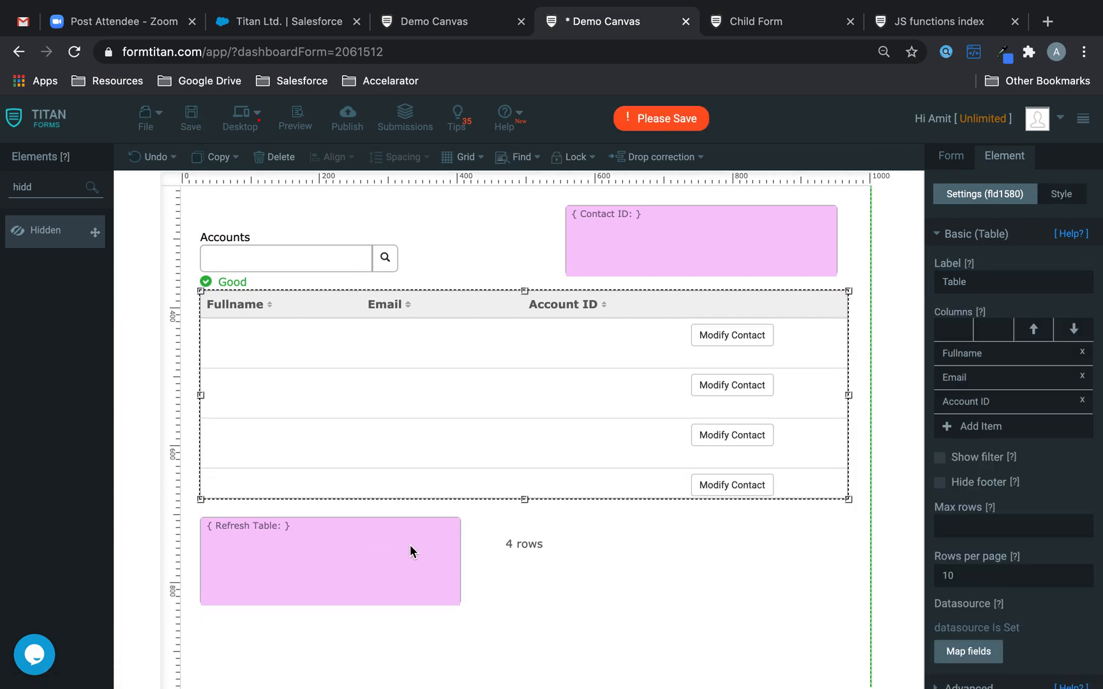
pyautogui.click(414, 582)
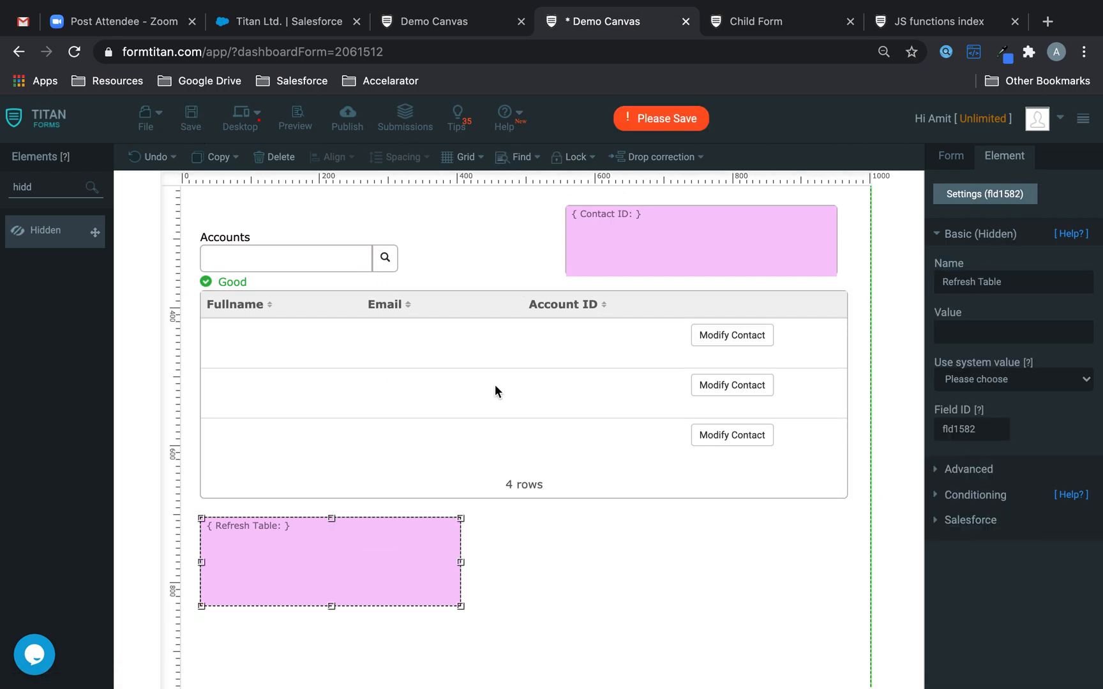
# - In the child form, replace Close Modal's Execute JS code with window.parent.ftSetValueByID('fld139', window.ftGetValueByID('fld139')); and window.FTCloseModal(); on two lines
pyautogui.click(754, 19)
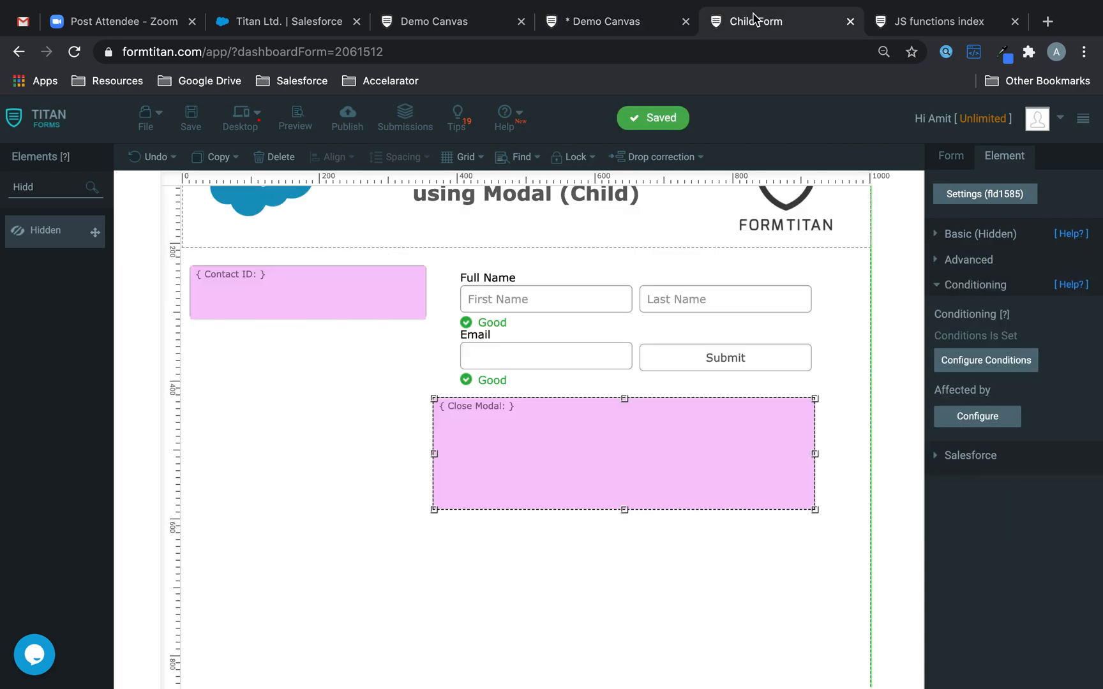
pyautogui.click(783, 618)
pyautogui.click(776, 468)
pyautogui.click(1002, 361)
pyautogui.click(283, 321)
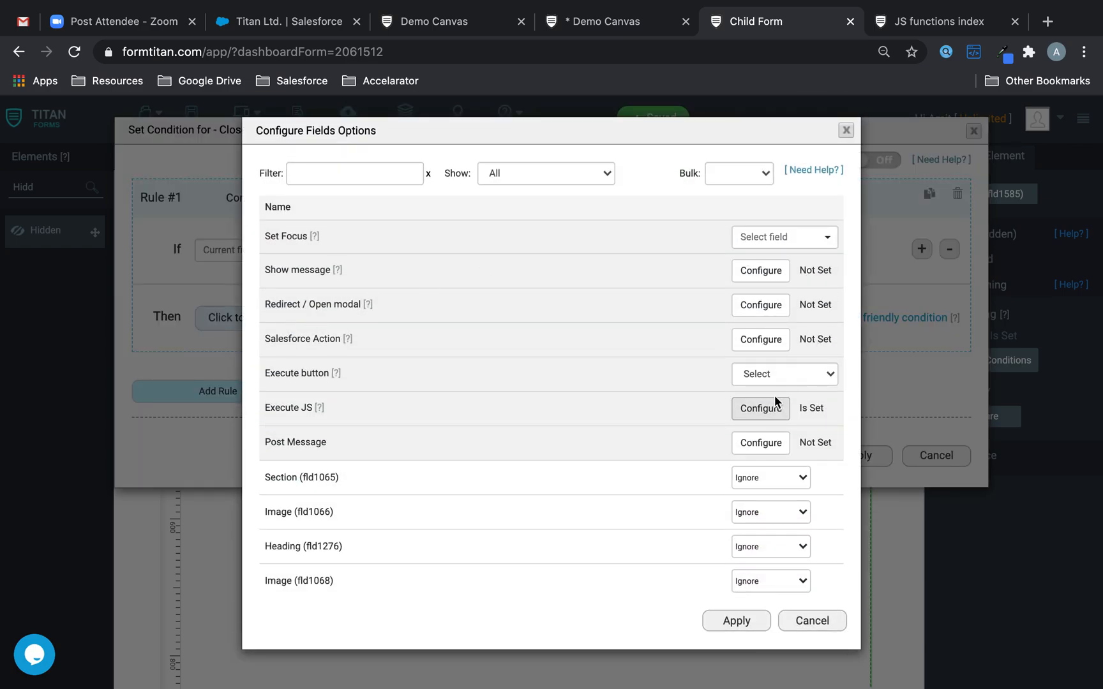
pyautogui.click(768, 409)
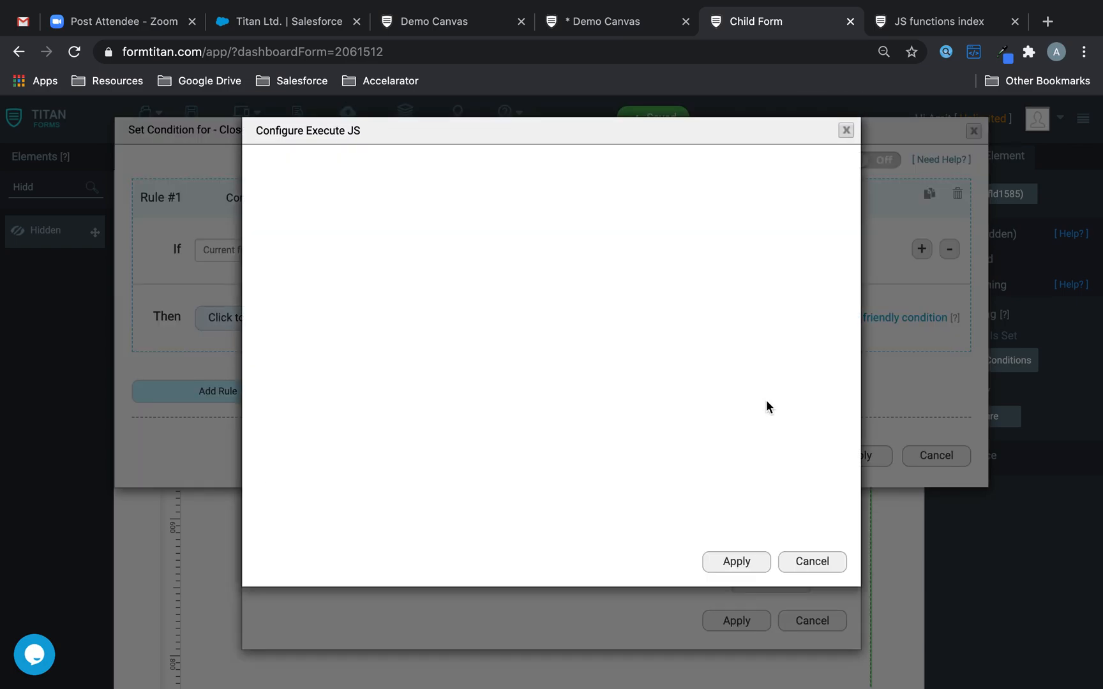
pyautogui.moveTo(419, 167); pyautogui.dragTo(169, 146)
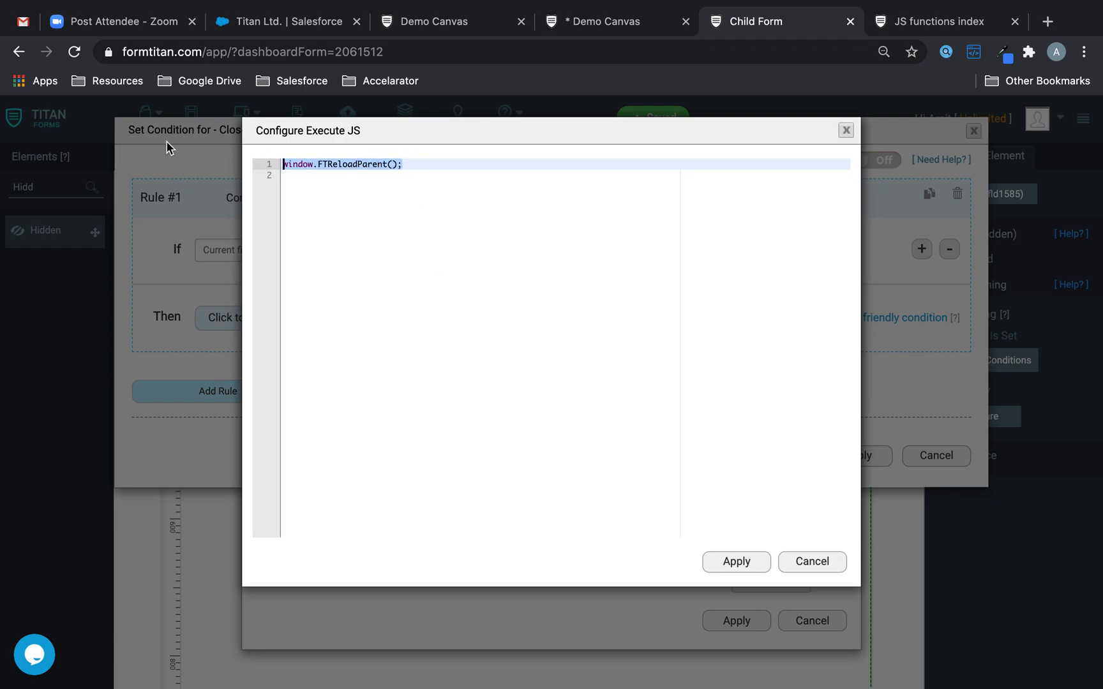
pyautogui.press('BackSpace')
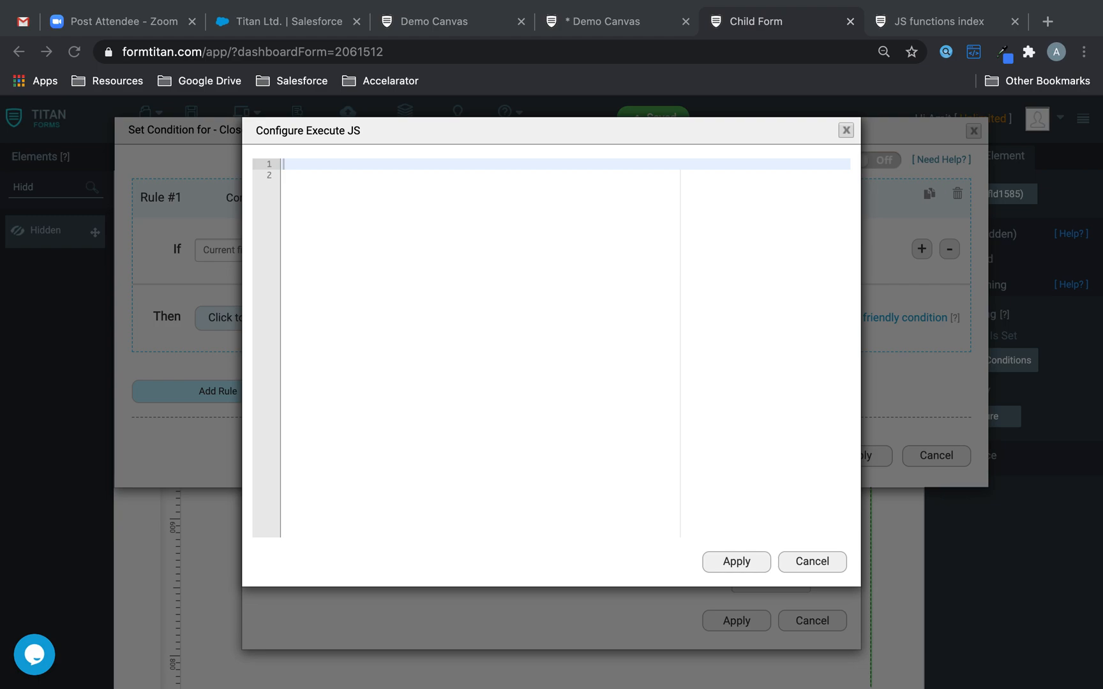
pyautogui.write("window.parent.ftSetValueByID('fld139', window.ftGetValueByID('fld139')); window.FTCloseModal();")
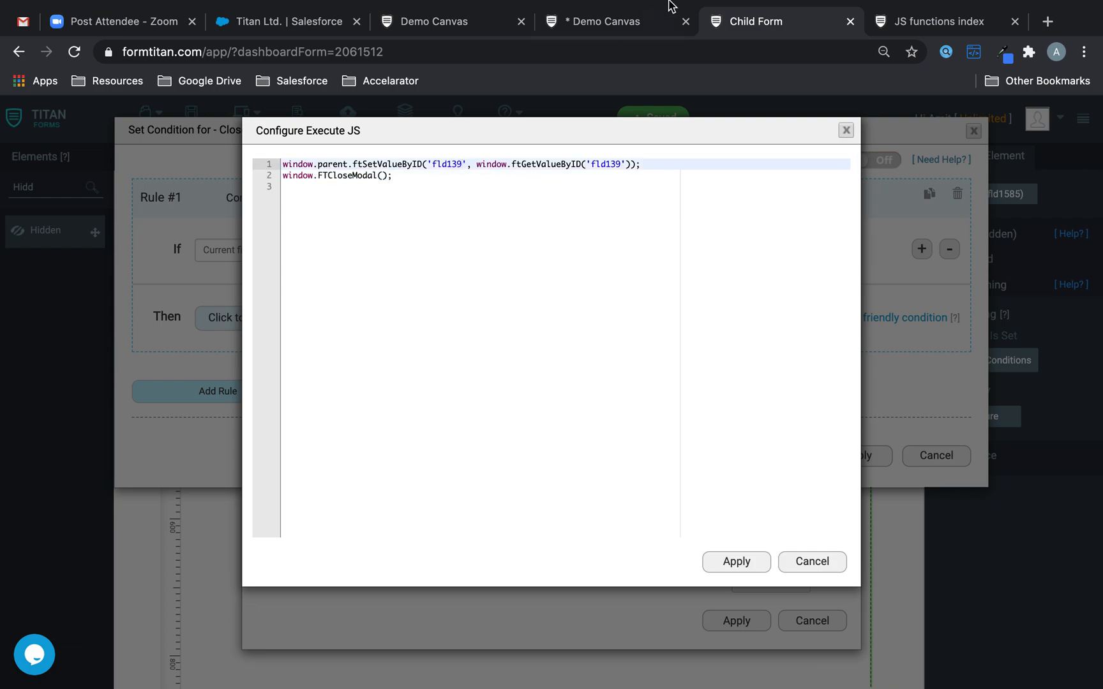
# - Look up the Refresh Table field's ID in the parent form and set the ftSetValueByID target in the child form's code to fld1582
pyautogui.click(653, 21)
pyautogui.click(539, 536)
pyautogui.click(434, 549)
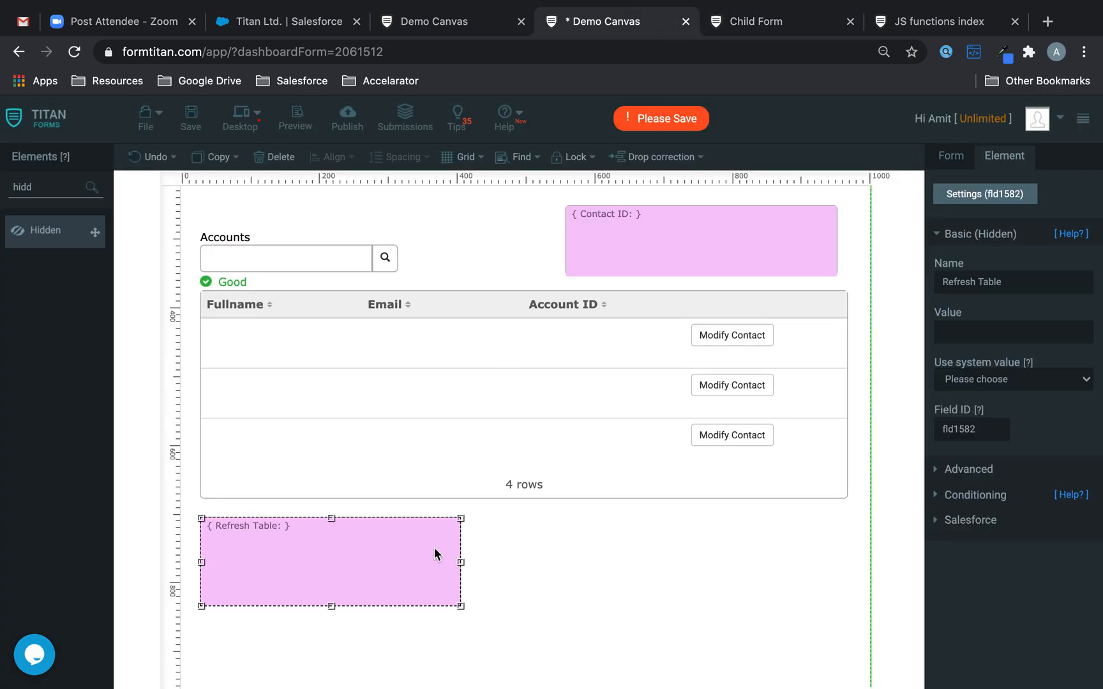
pyautogui.click(733, 20)
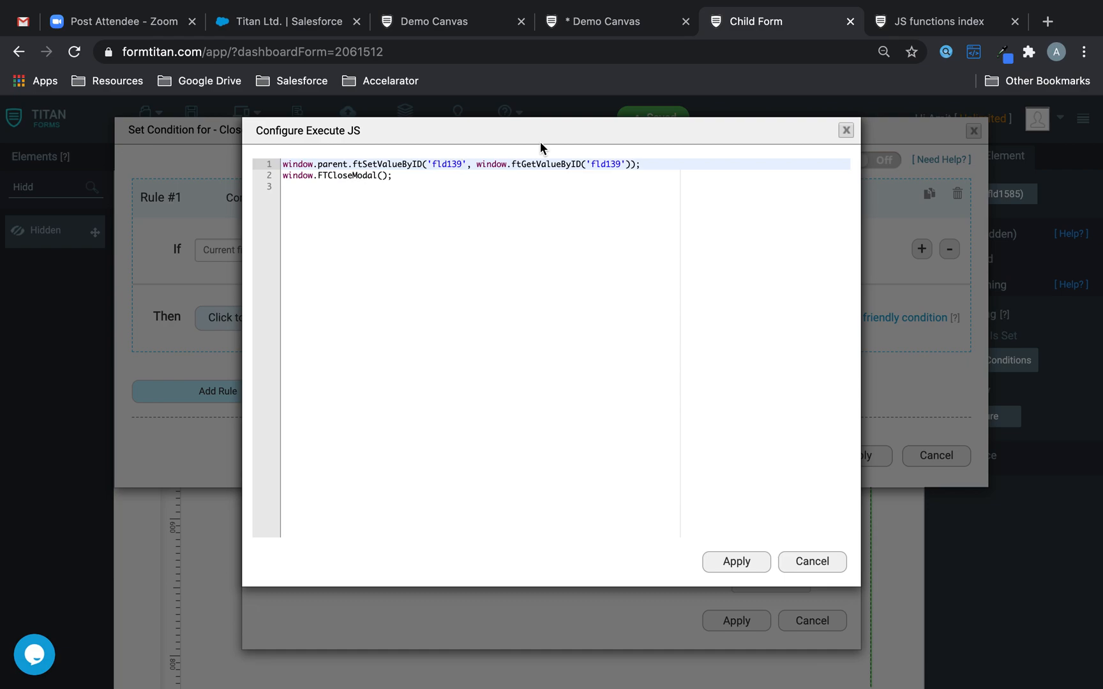
pyautogui.press('BackSpace')
pyautogui.press('BackSpace')
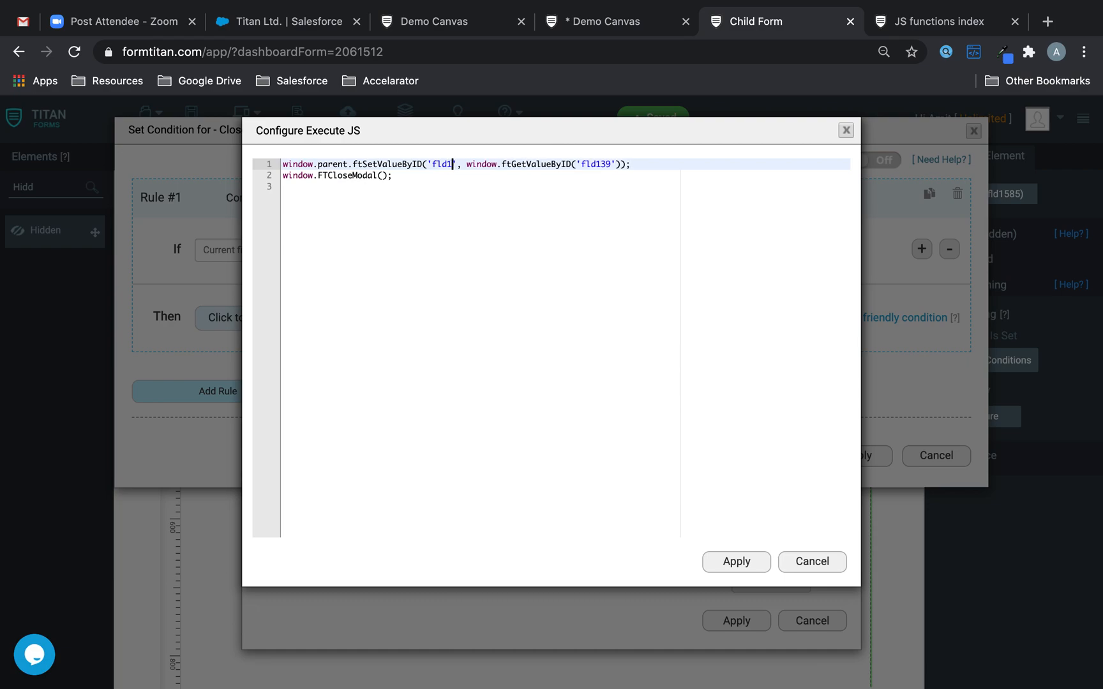
pyautogui.write('582')
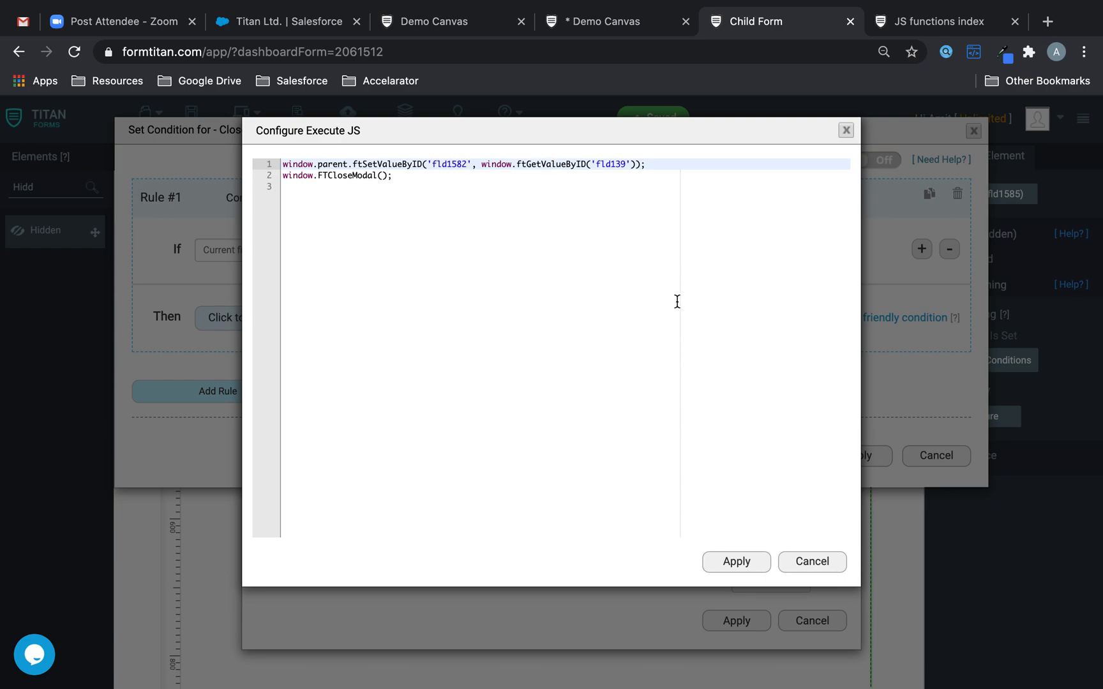
# - Apply the Execute JS code and the Close Modal condition, then look up Close Modal's field ID in the child form
pyautogui.click(736, 561)
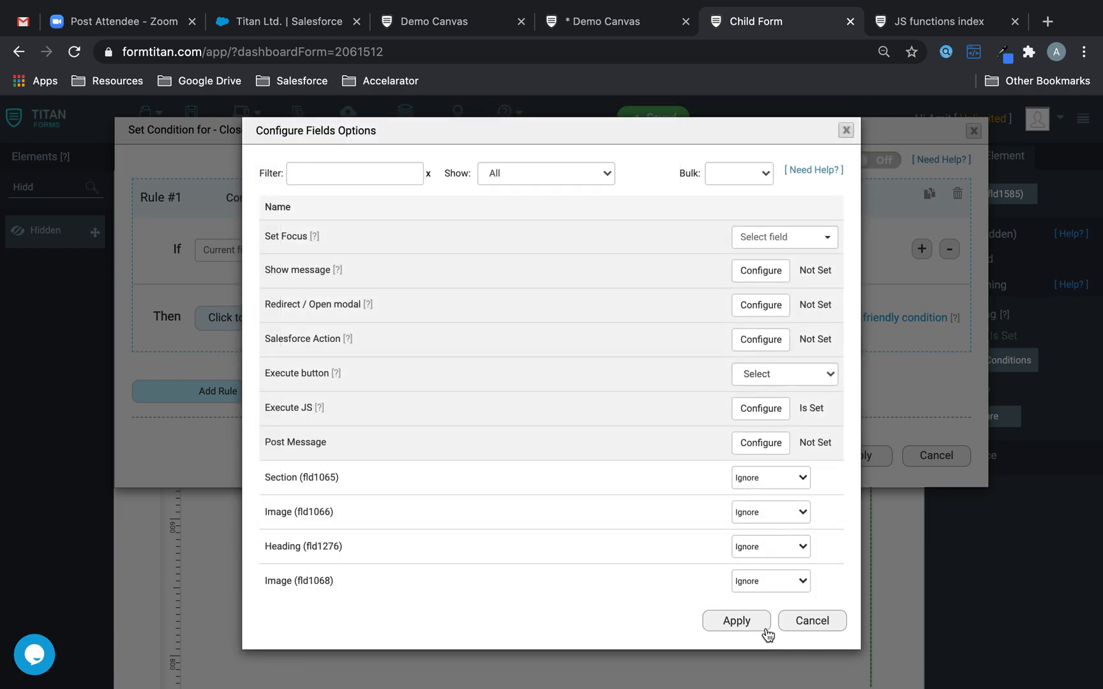
pyautogui.click(765, 629)
pyautogui.click(864, 457)
pyautogui.click(770, 568)
pyautogui.click(751, 473)
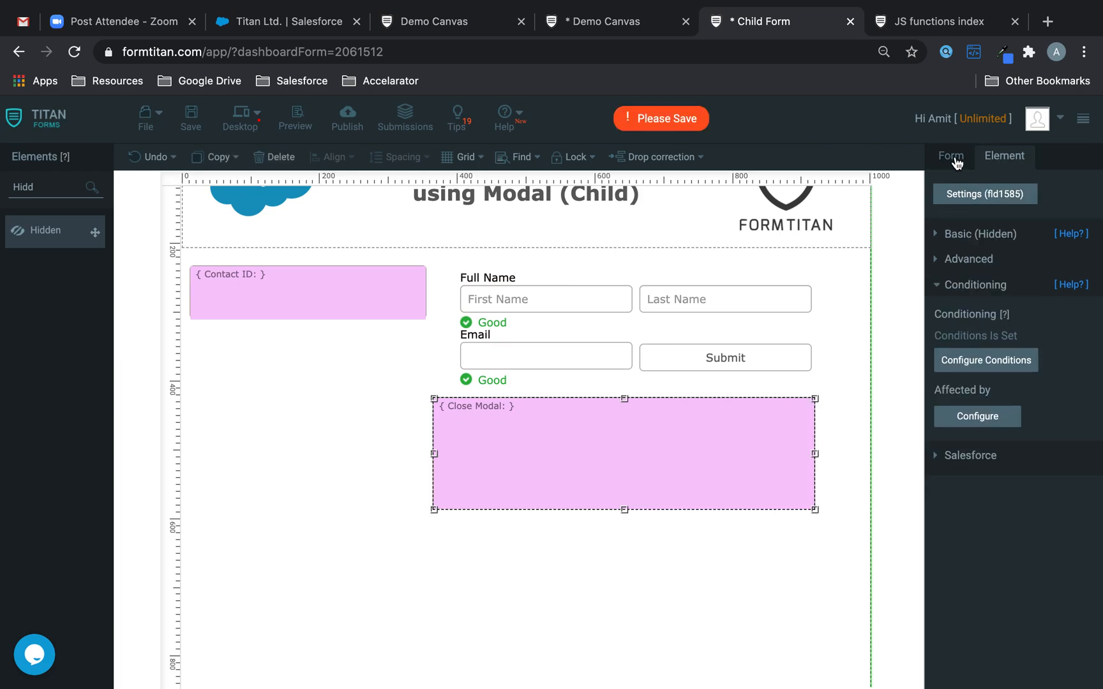
# - Set the ftGetValueByID argument in Close Modal's Execute JS code to fld1585, apply the condition and save the child form
pyautogui.click(995, 364)
pyautogui.click(319, 319)
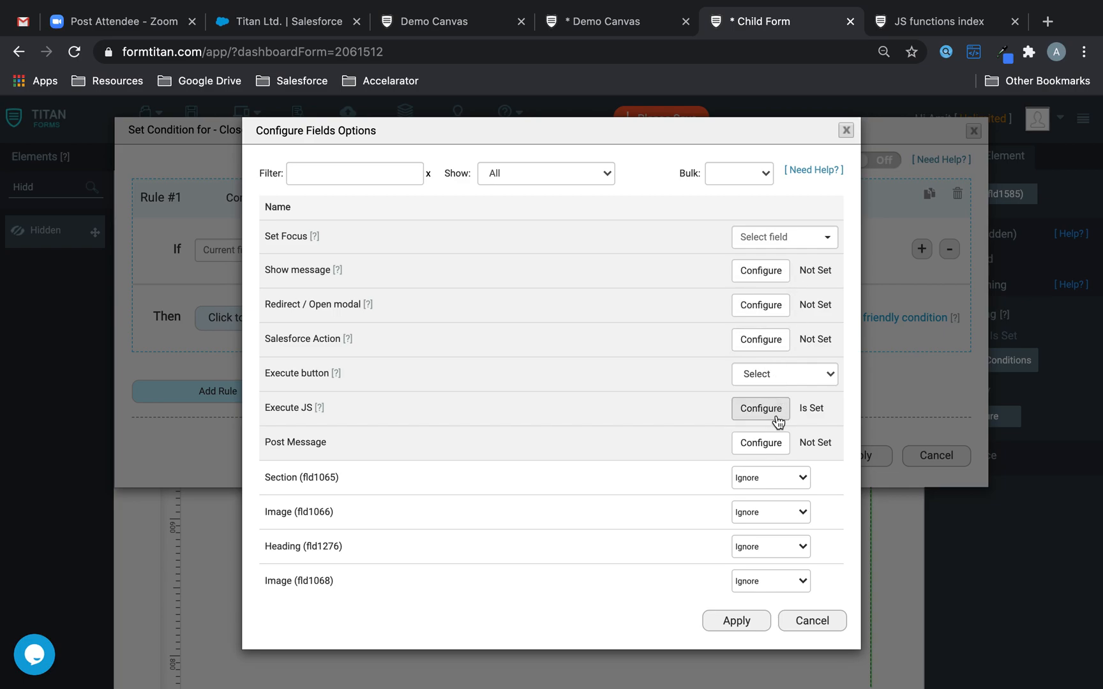
pyautogui.click(760, 408)
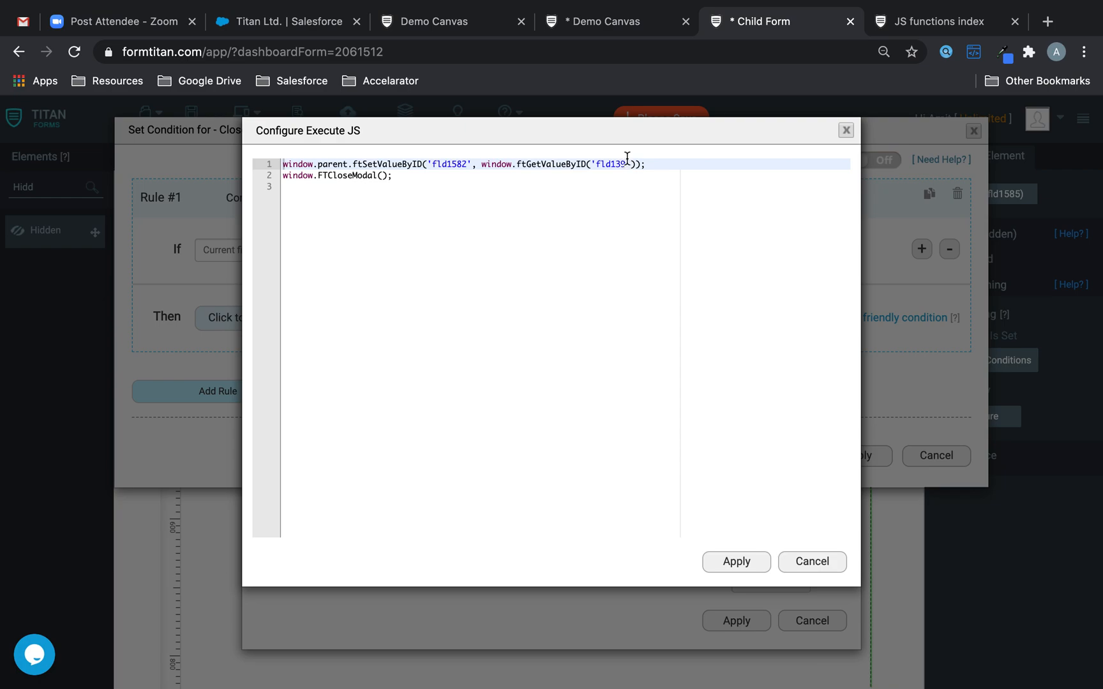
pyautogui.press('BackSpace')
pyautogui.press('BackSpace')
pyautogui.write('5')
pyautogui.click(752, 564)
pyautogui.click(739, 623)
pyautogui.click(867, 456)
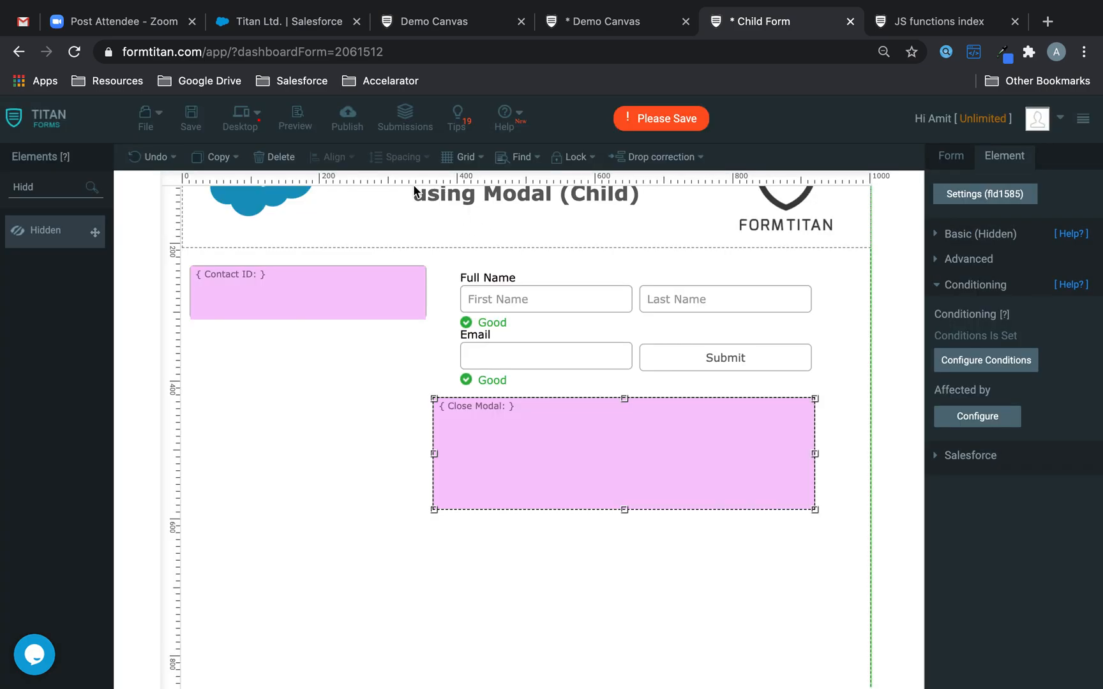
pyautogui.click(189, 113)
# - Close the JS functions index and list the Titan Ltd. account's contacts in the parent form preview
pyautogui.click(603, 23)
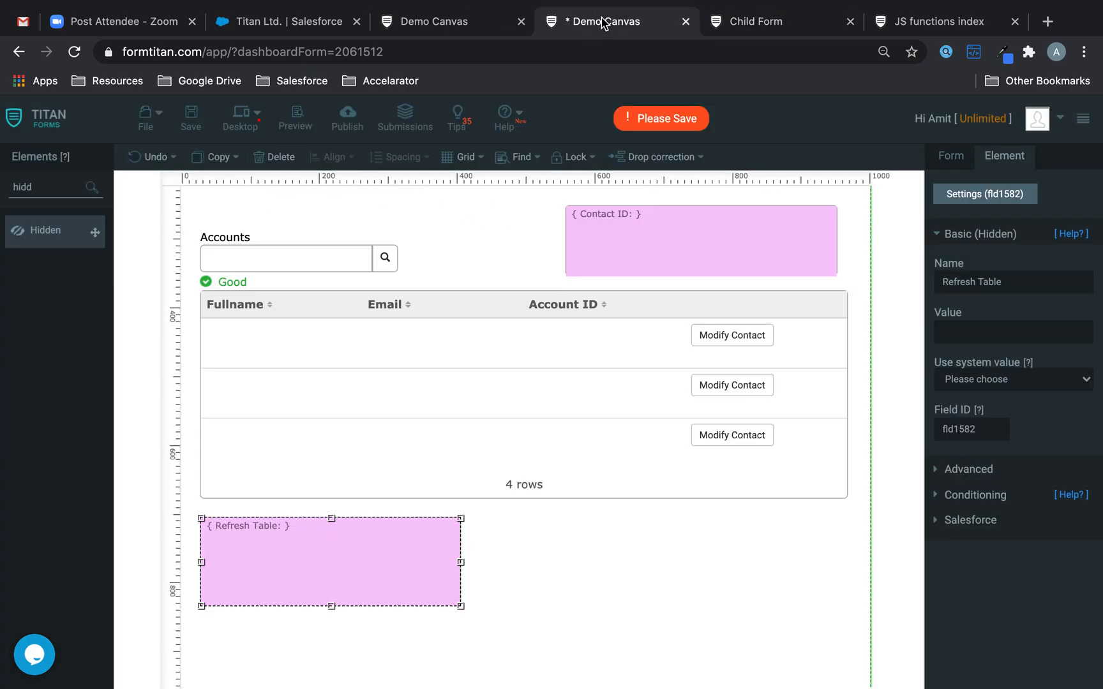
pyautogui.click(903, 23)
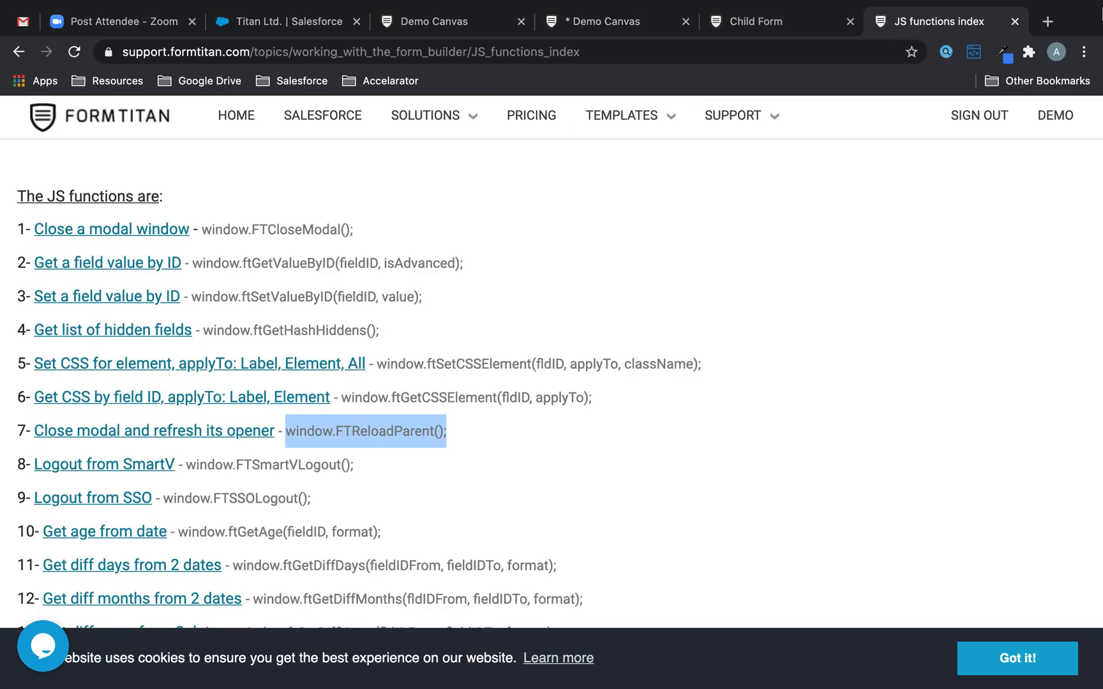
pyautogui.click(1015, 21)
pyautogui.click(503, 25)
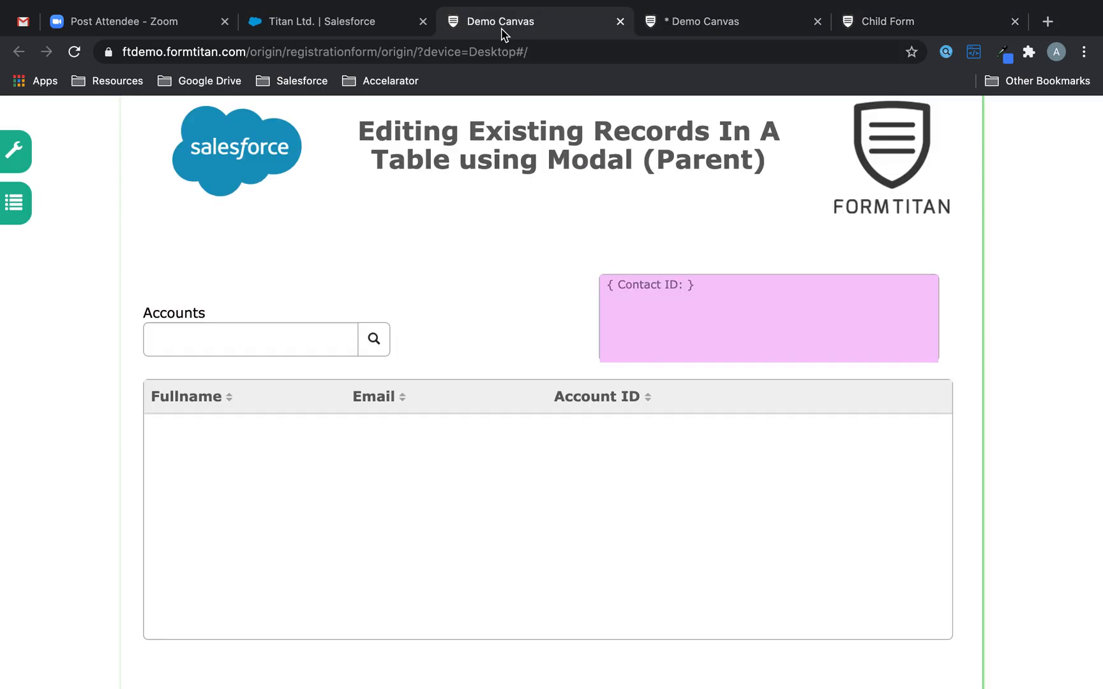
pyautogui.click(228, 342)
pyautogui.write('titan')
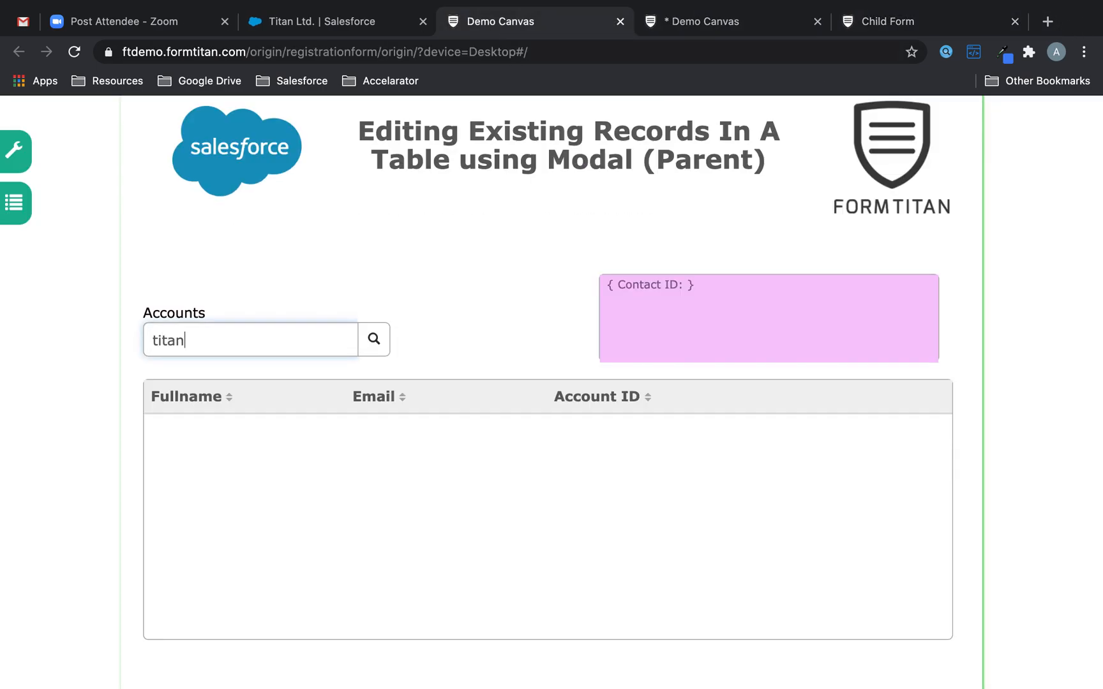
pyautogui.click(227, 401)
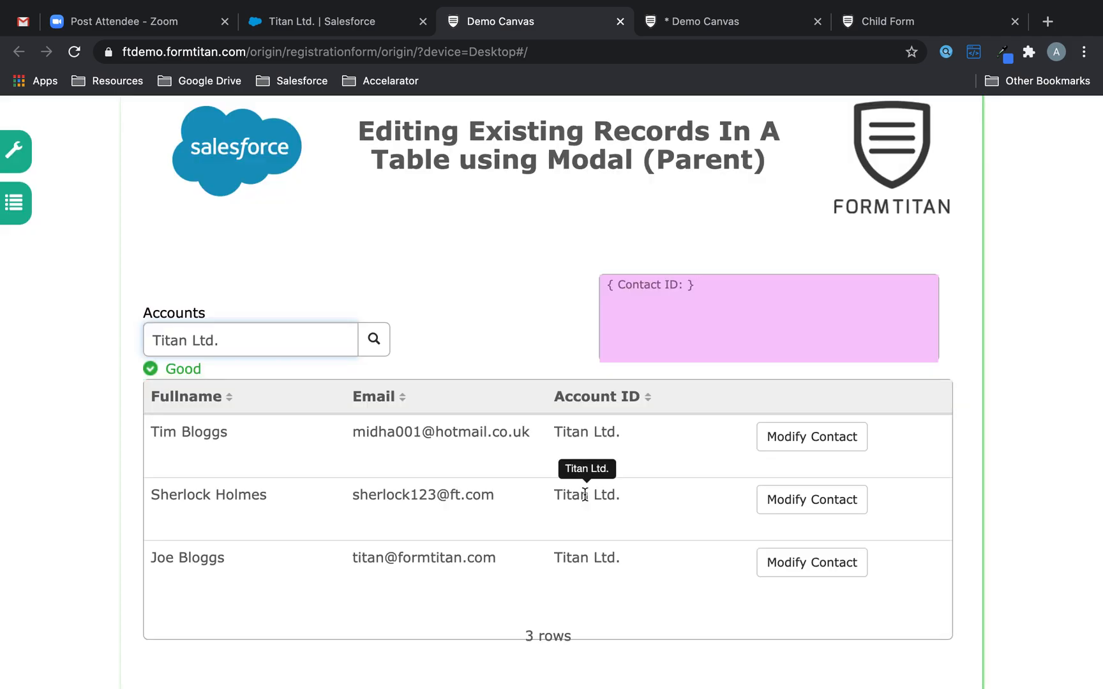
# - Remove 123 from the second contact's email through its Modify Contact modal, submit it and check the parent table for the change
pyautogui.click(820, 495)
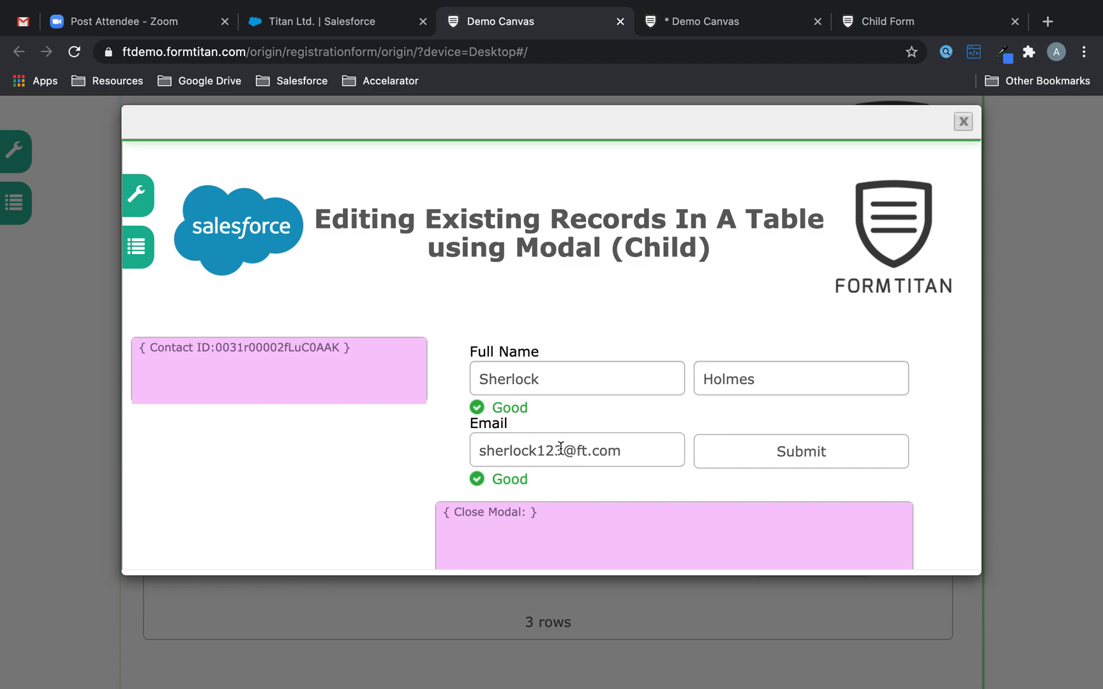
pyautogui.click(562, 450)
pyautogui.press('BackSpace')
pyautogui.press('BackSpace')
pyautogui.press('BackSpace')
pyautogui.click(767, 455)
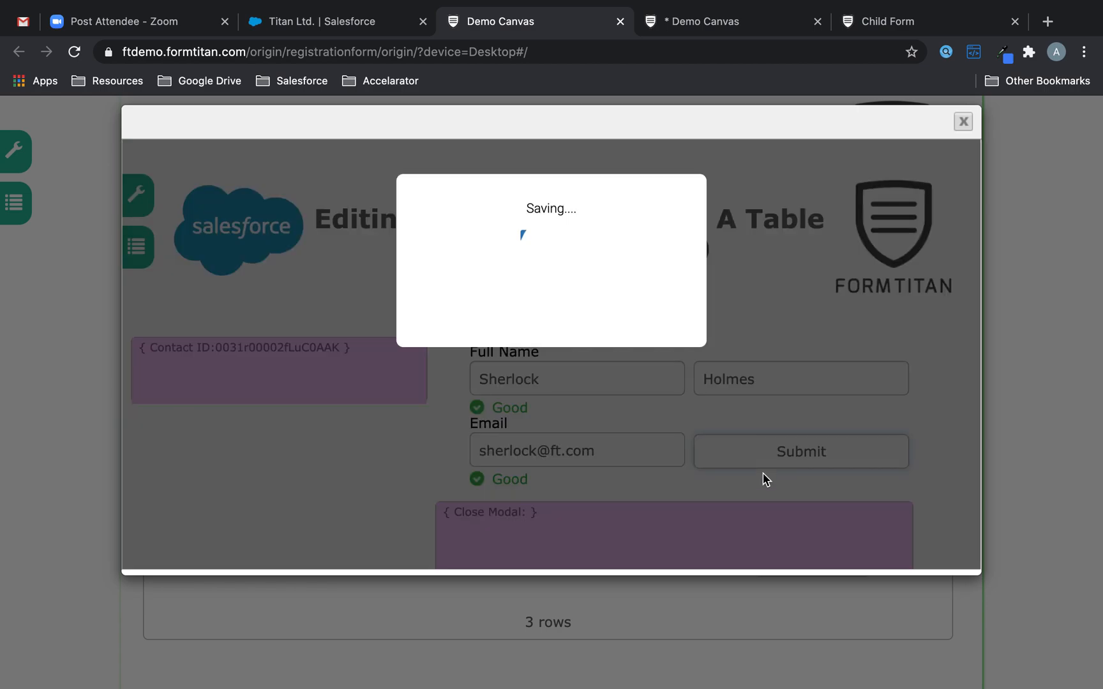
pyautogui.scroll(-10, 754, 541)
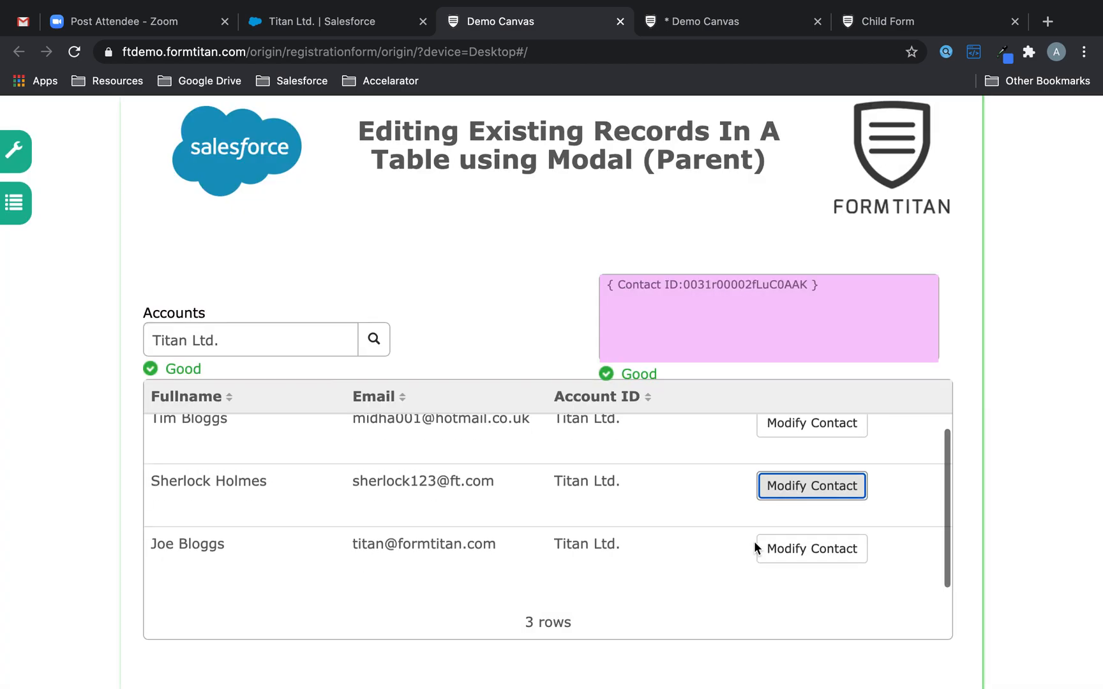
pyautogui.scroll(10, 754, 541)
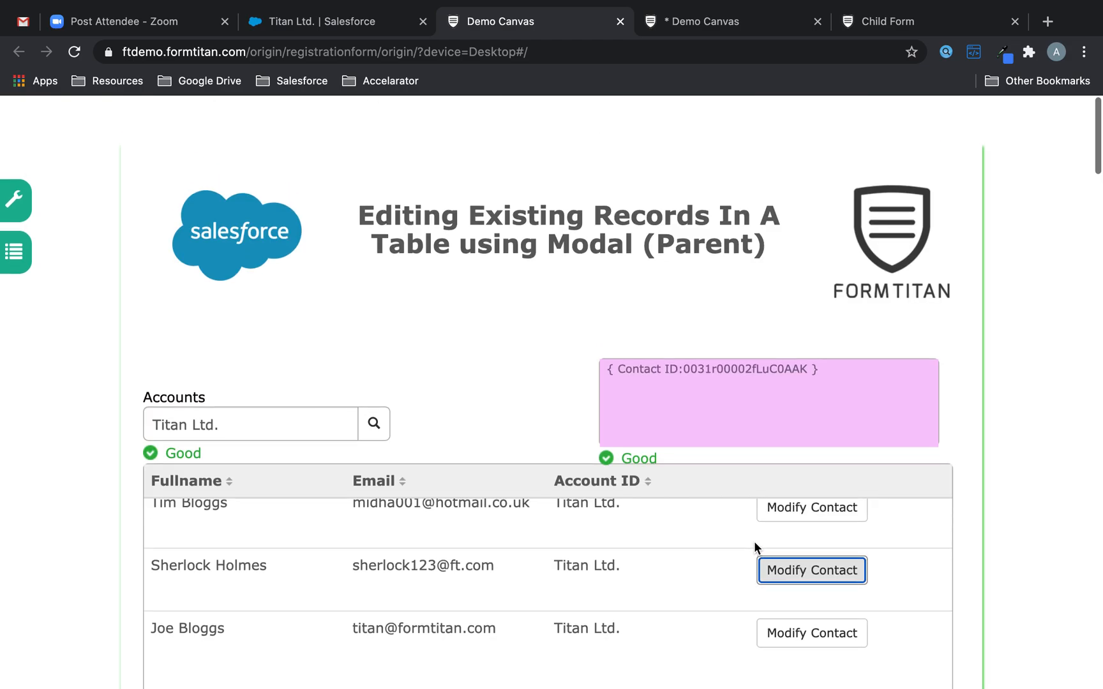
pyautogui.scroll(-1, 754, 541)
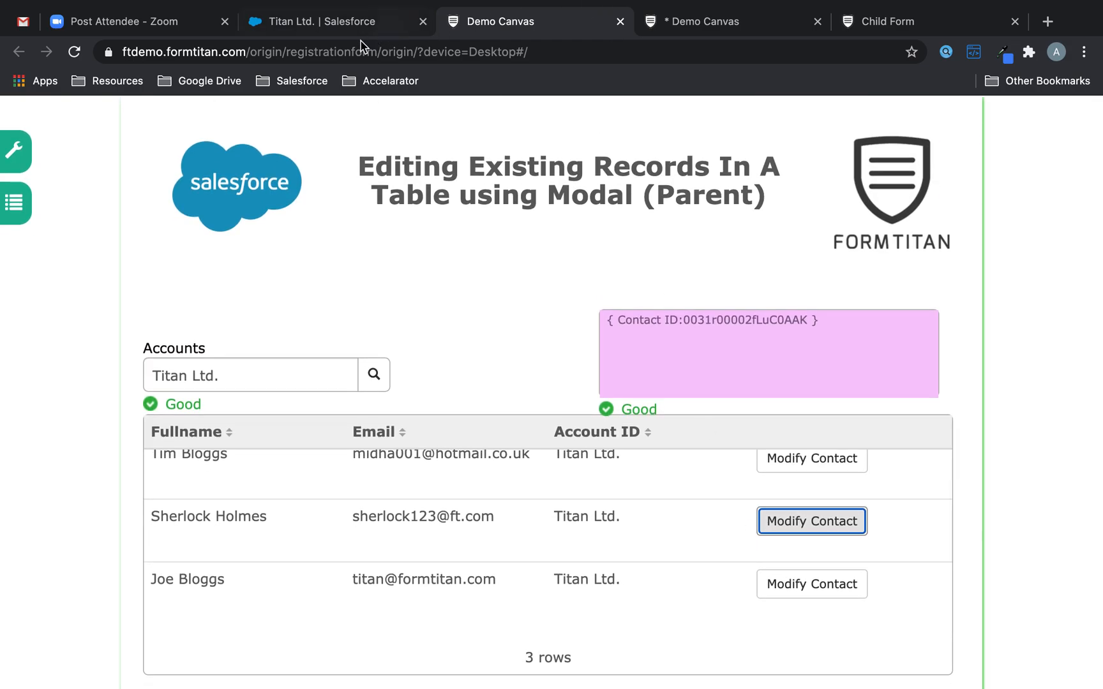
# - Save the parent form with its Refresh Table field and reload the form preview
pyautogui.click(739, 16)
pyautogui.click(190, 114)
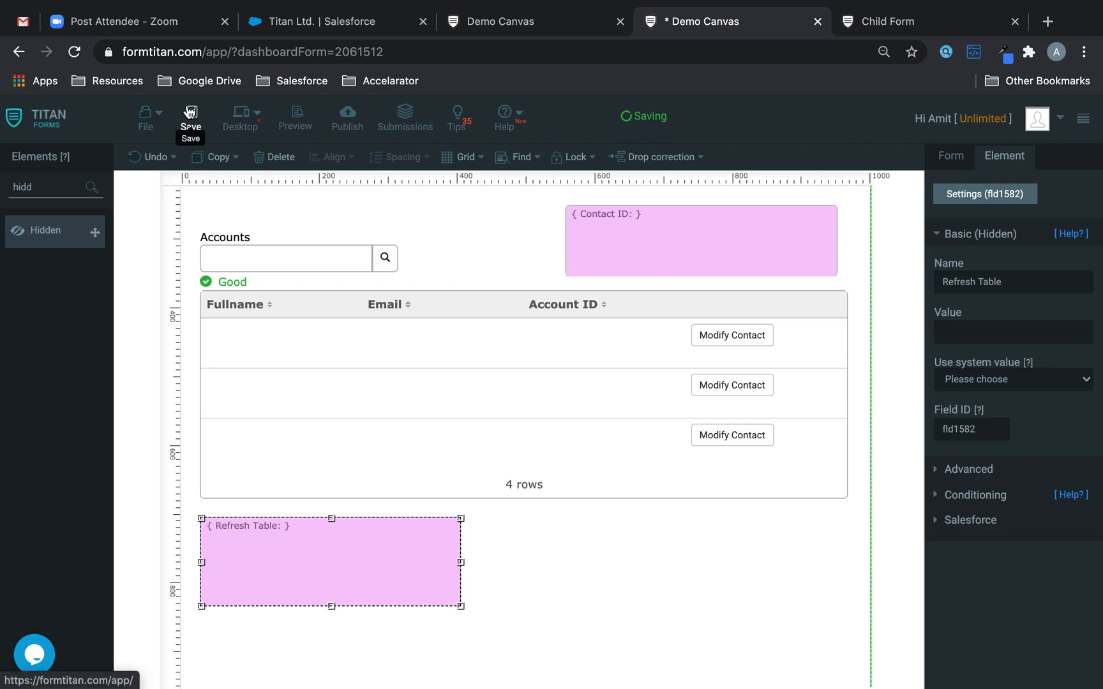
pyautogui.click(887, 19)
pyautogui.click(566, 28)
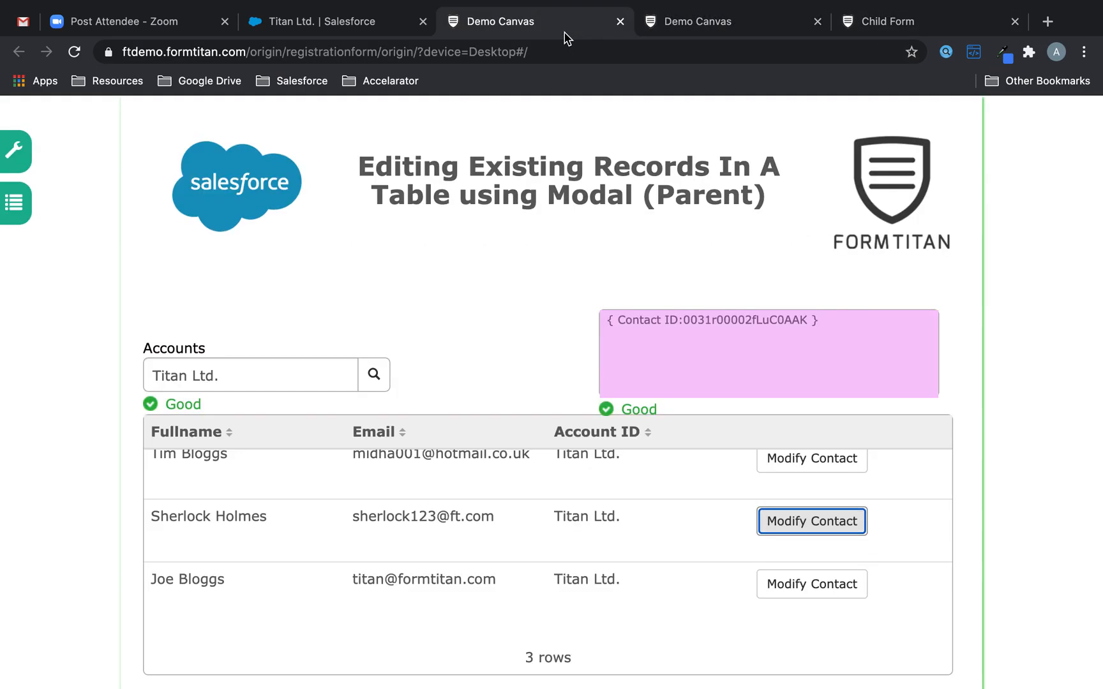
pyautogui.click(75, 53)
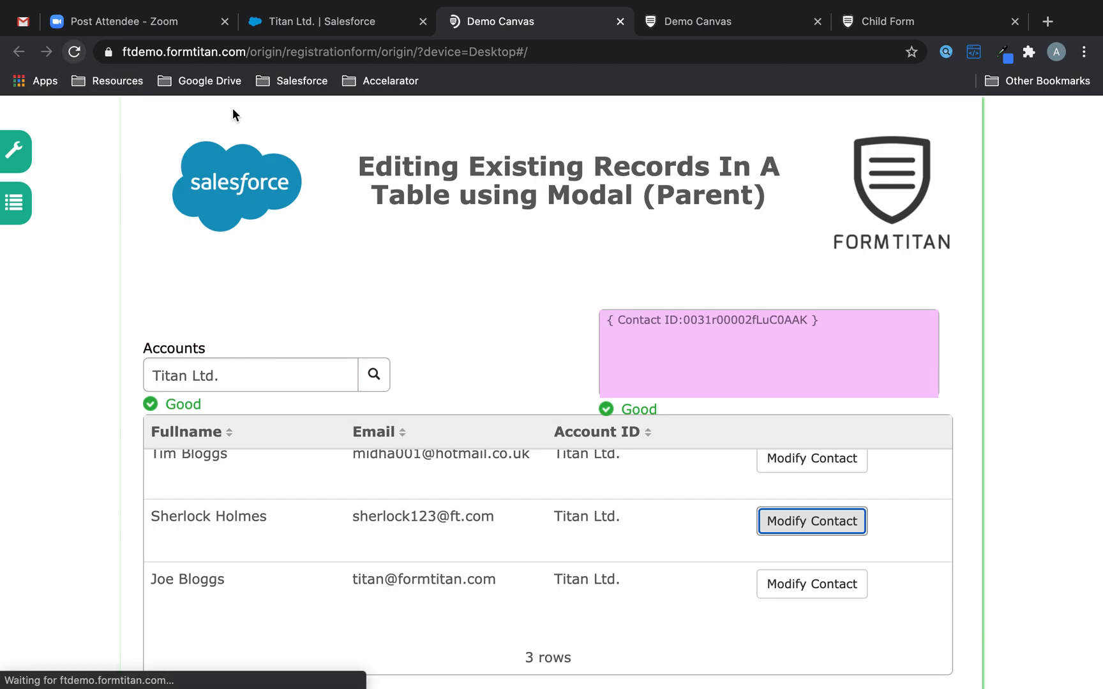
# - Select the Titan Ltd. account in the reloaded preview and check that the Refresh Table field is present
pyautogui.click(310, 374)
pyautogui.write('titan')
pyautogui.scroll(-4, 397, 491)
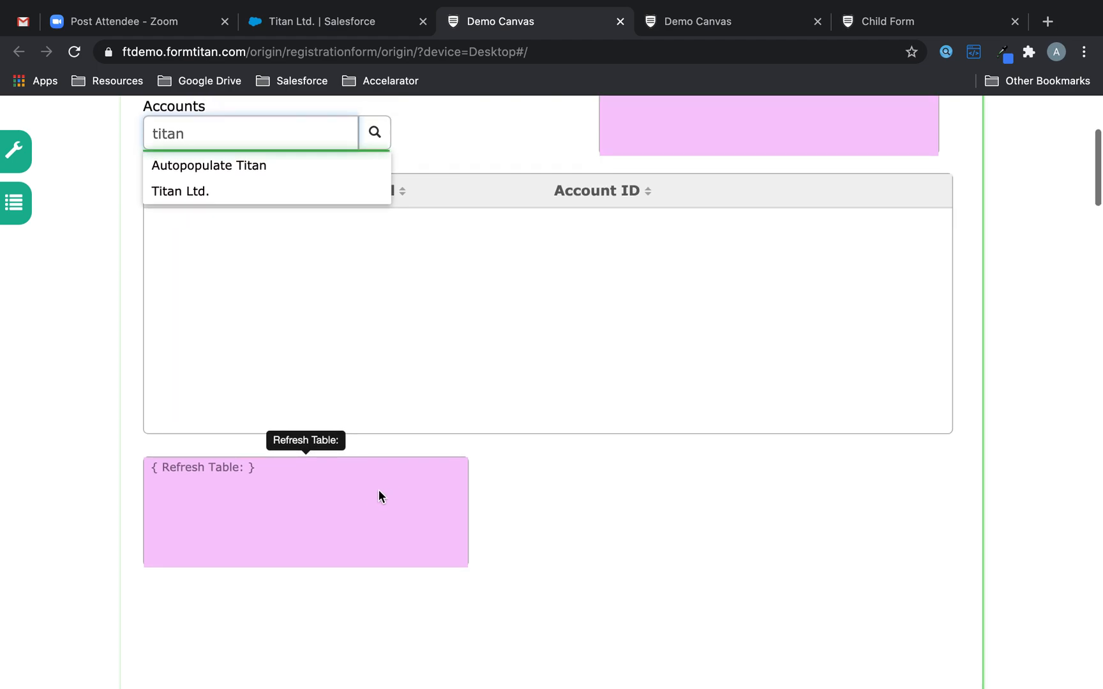
pyautogui.scroll(2, 370, 490)
pyautogui.click(292, 302)
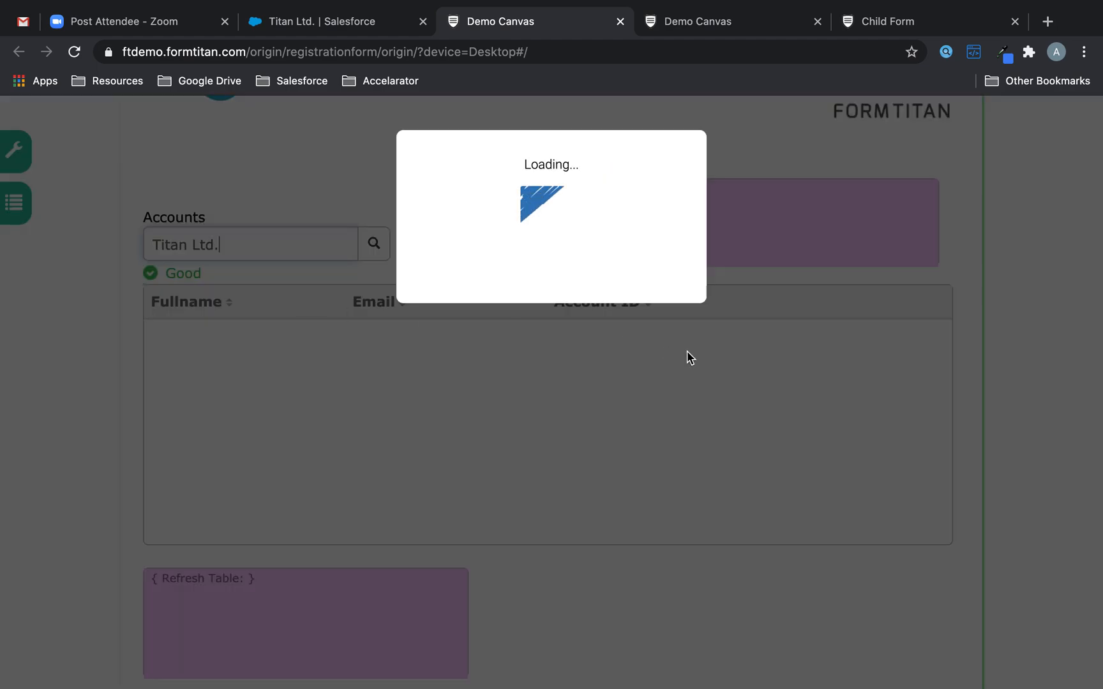
# - Append 123 to the first contact's first name in its modal, submit it and check the value passed to Refresh Table
pyautogui.click(796, 345)
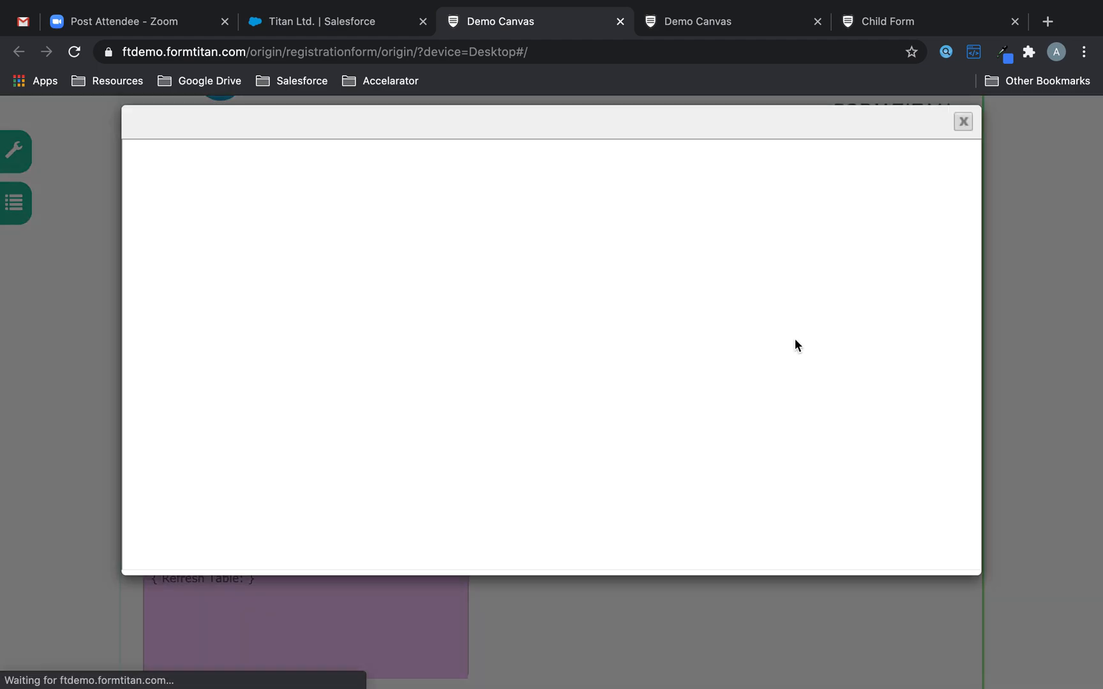
pyautogui.click(614, 383)
pyautogui.click(847, 450)
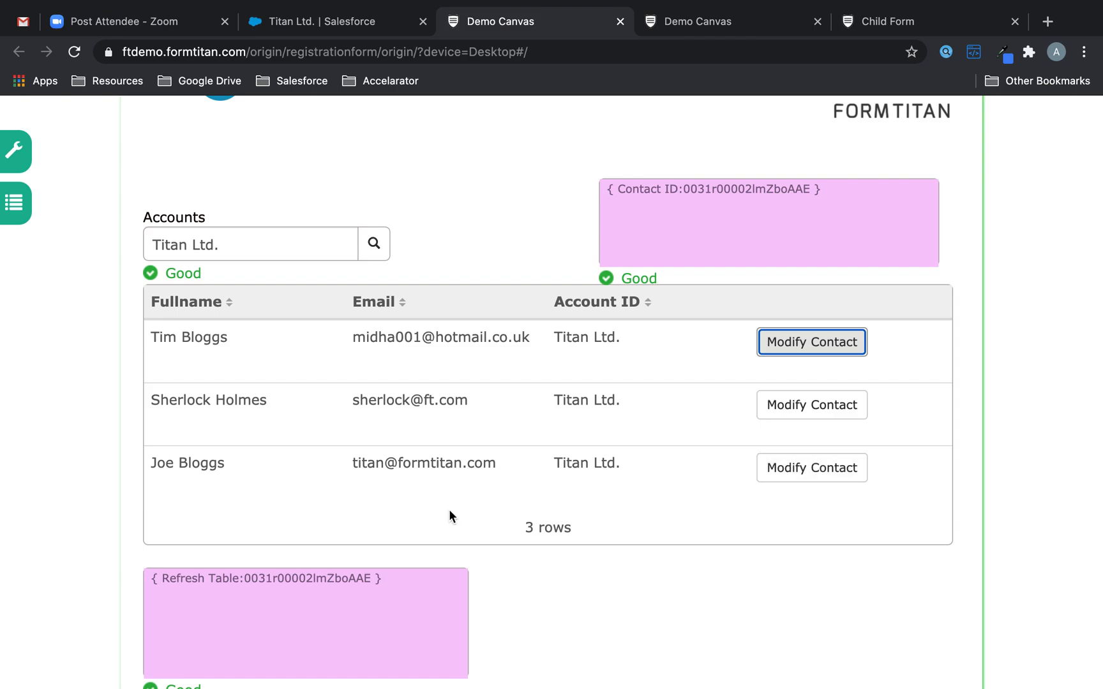
pyautogui.moveTo(245, 579); pyautogui.dragTo(370, 582)
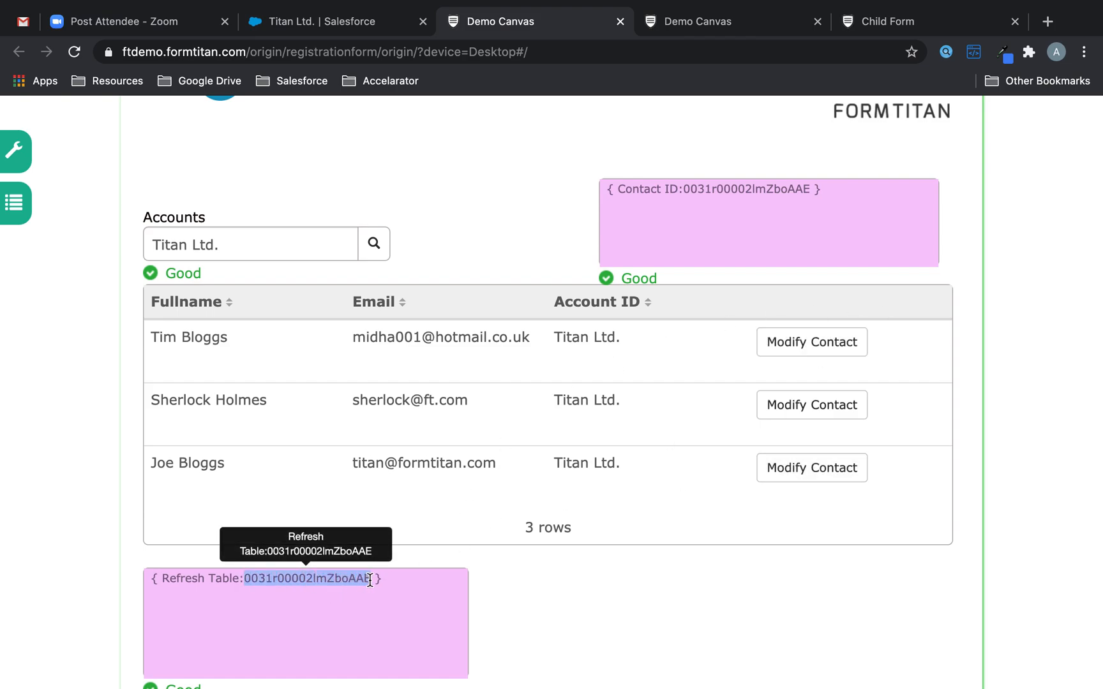
# - In the parent form, create a condition on the Refresh Table field that triggers when the current field is not empty
pyautogui.click(657, 31)
pyautogui.click(452, 535)
pyautogui.click(429, 534)
pyautogui.click(982, 499)
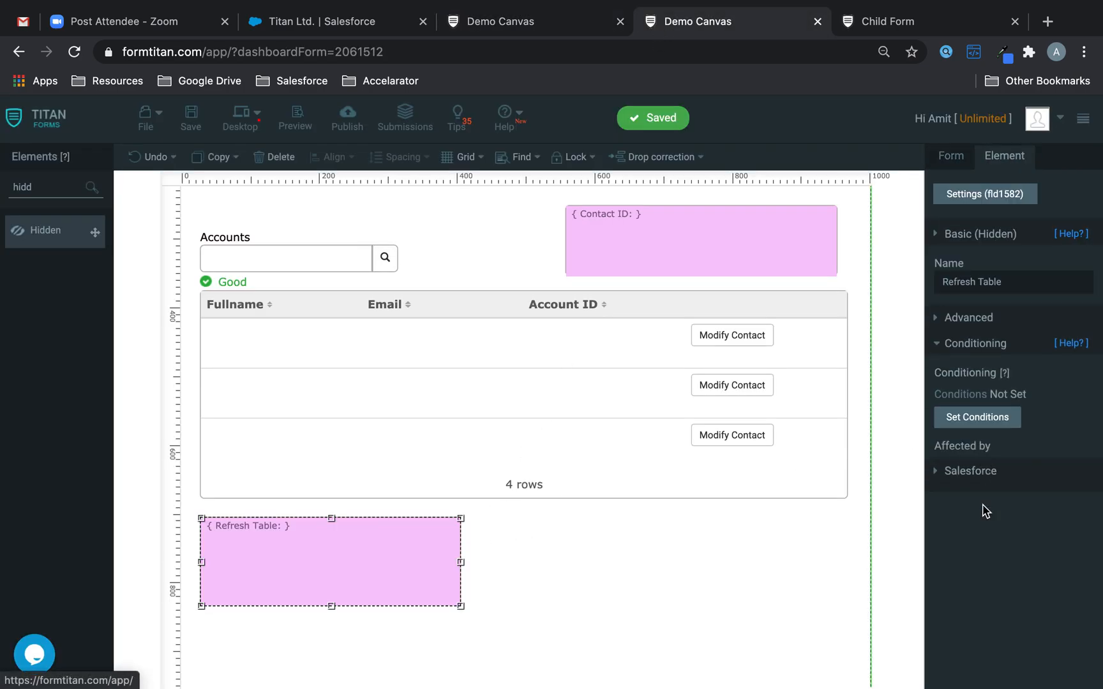
pyautogui.click(983, 363)
pyautogui.click(440, 250)
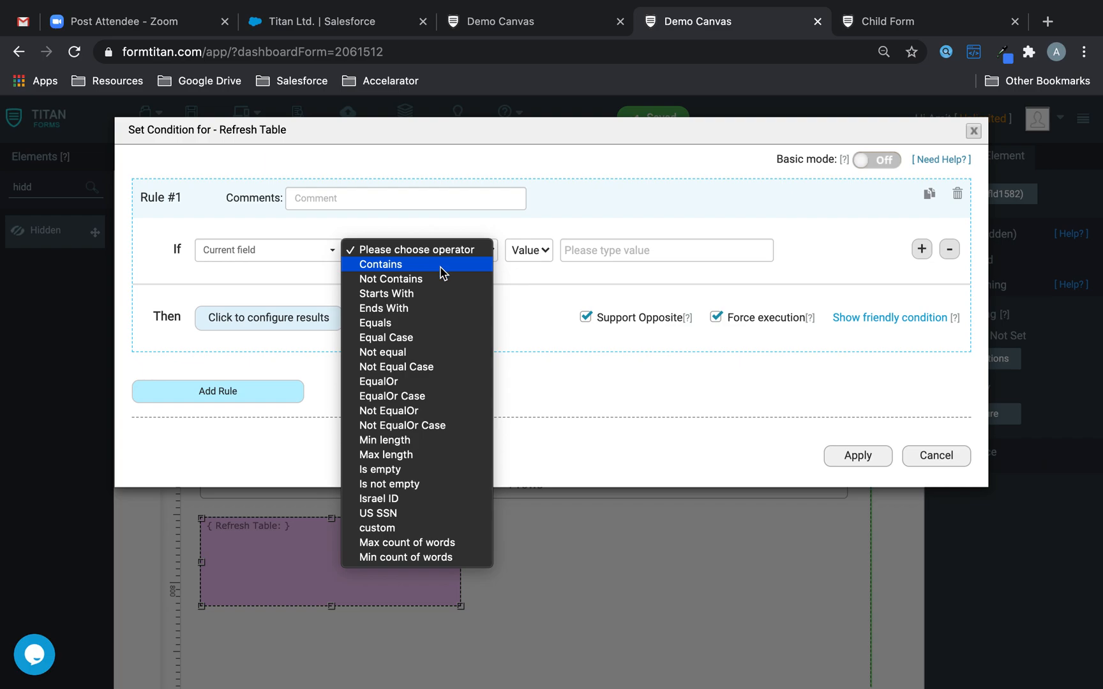
pyautogui.click(435, 484)
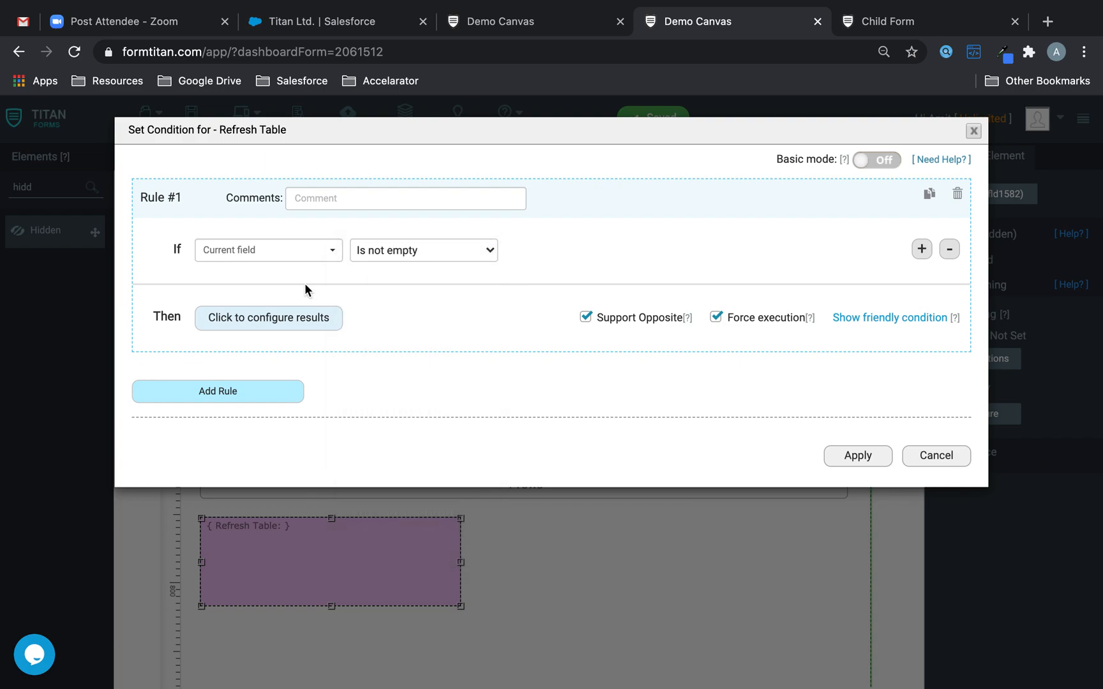
# - Add the Contact (get) - Table REFRESH Salesforce action as the rule's result, apply the condition and save the parent form
pyautogui.click(295, 317)
pyautogui.click(775, 344)
pyautogui.click(424, 454)
pyautogui.click(420, 497)
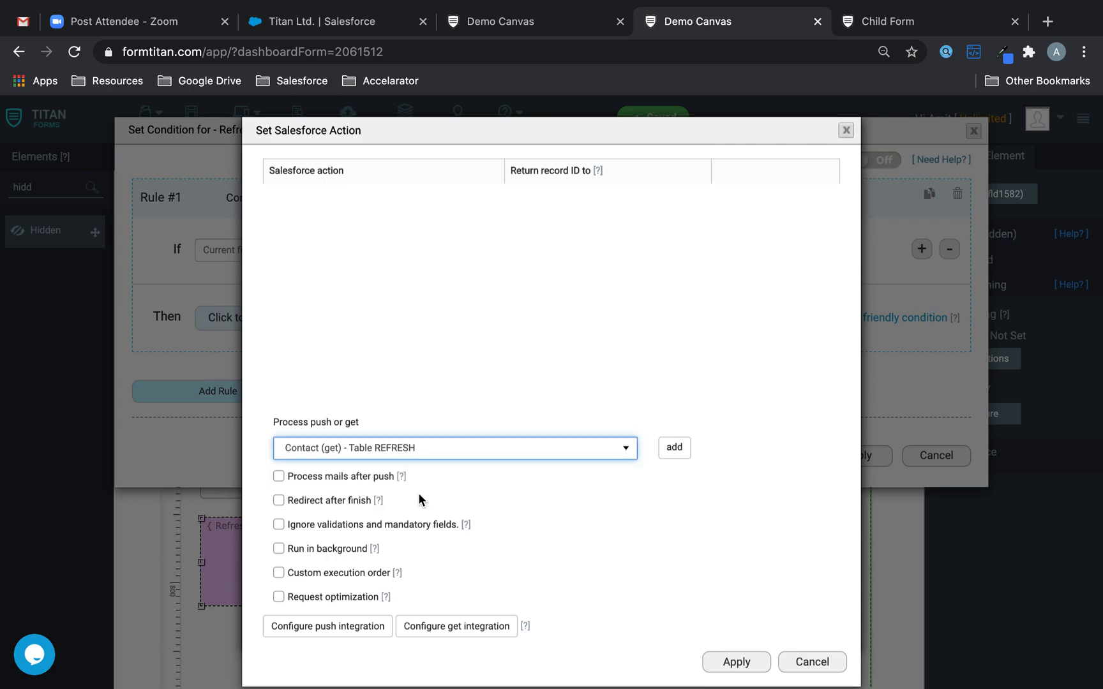
pyautogui.click(674, 447)
pyautogui.click(737, 662)
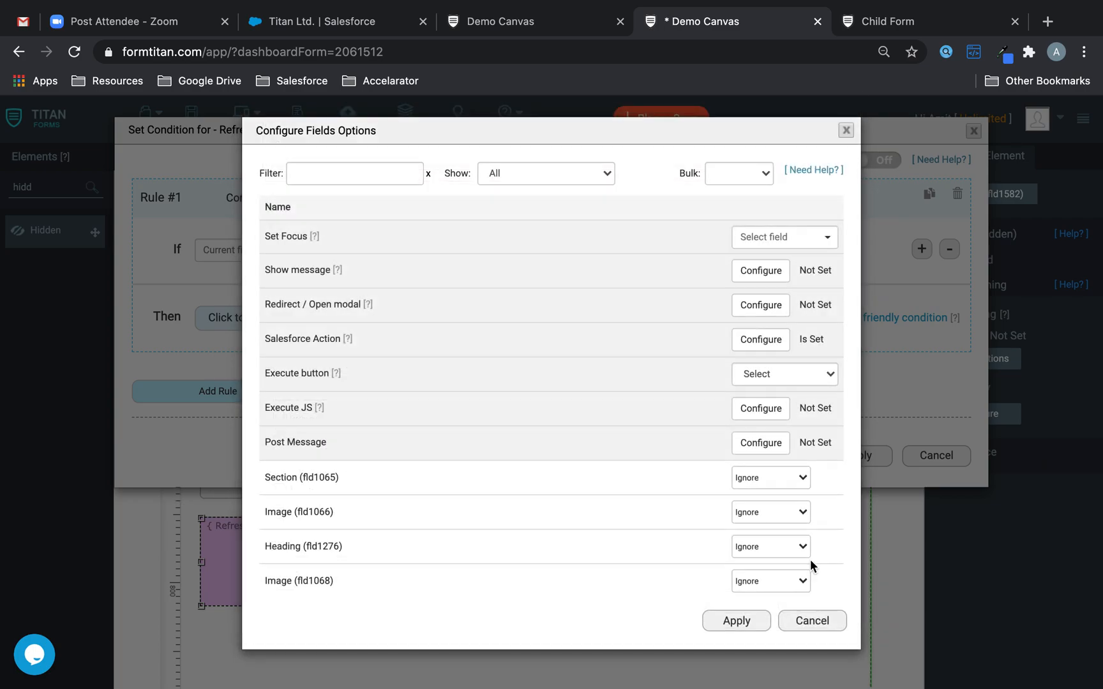
pyautogui.click(730, 622)
pyautogui.click(858, 459)
pyautogui.click(184, 132)
# - Reload the parent form preview and select the Titan Ltd. account again to load its contacts
pyautogui.click(559, 28)
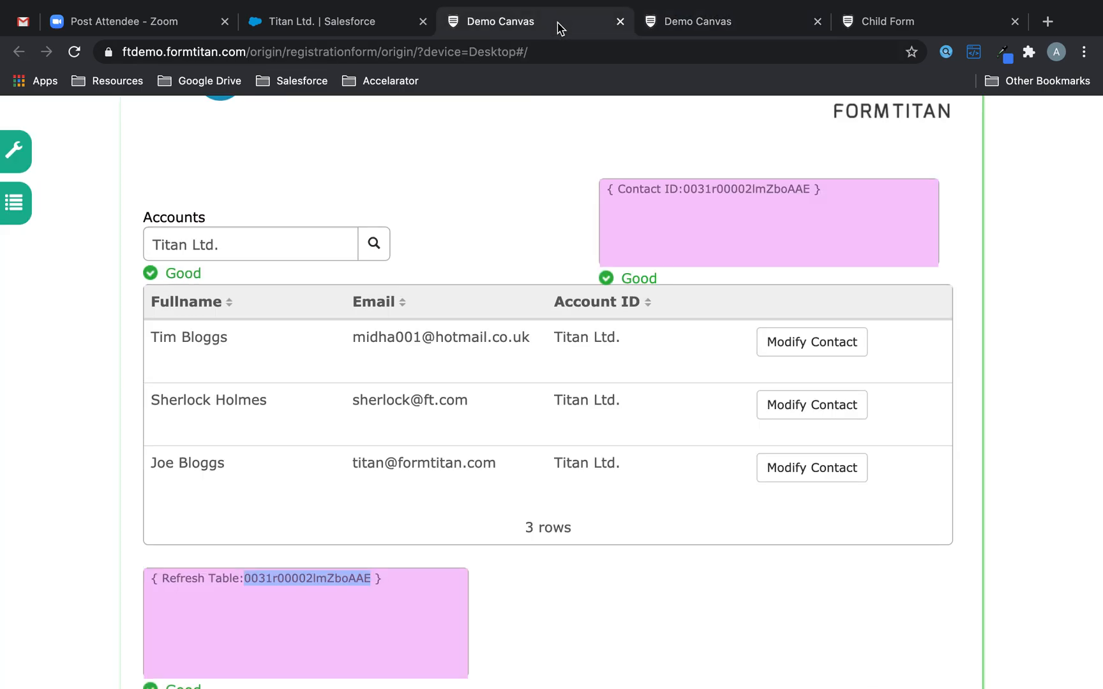
pyautogui.click(74, 51)
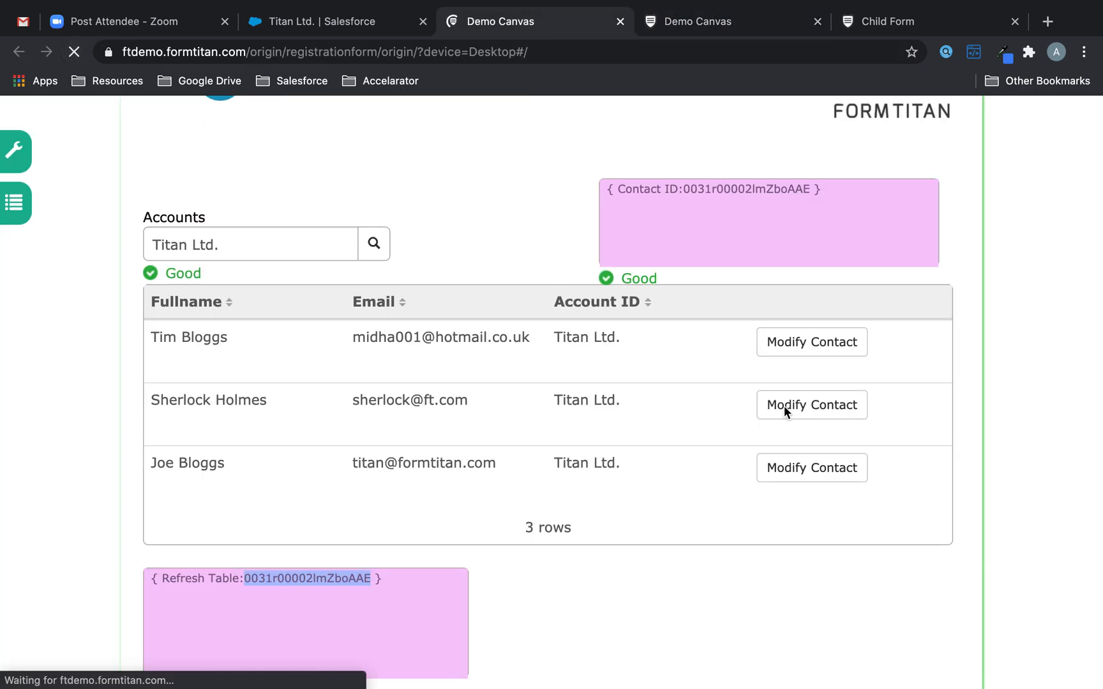
pyautogui.click(294, 248)
pyautogui.write('titan')
pyautogui.click(303, 308)
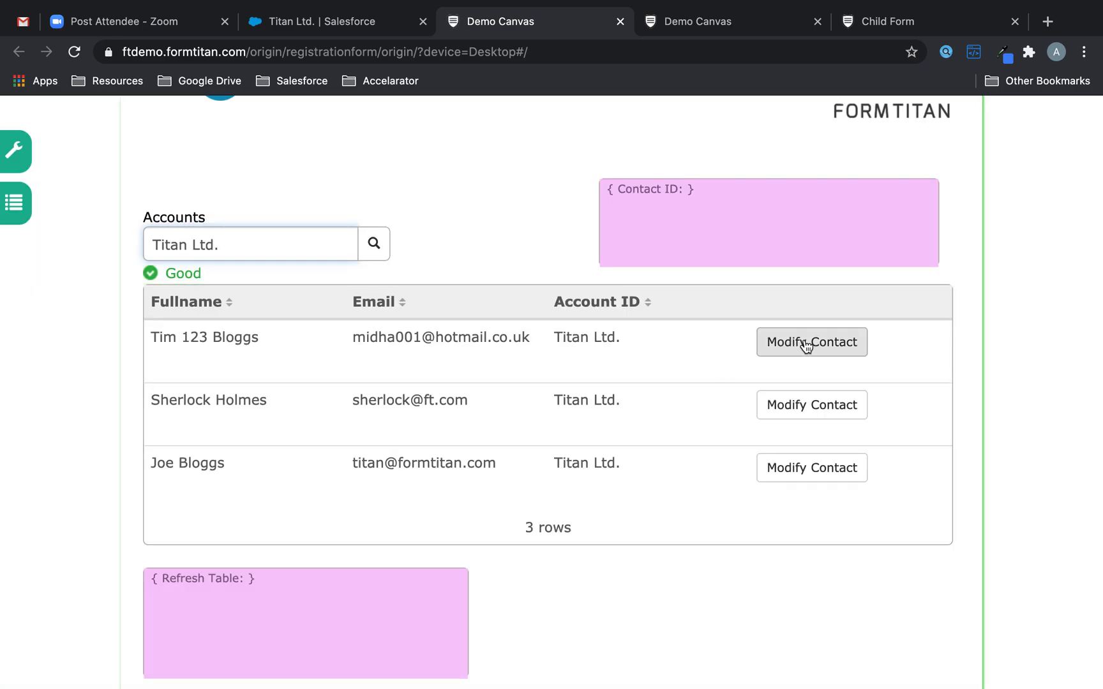
# - Remove 123 from the first contact's first name in the Modify Contact modal and submit the change
pyautogui.click(803, 344)
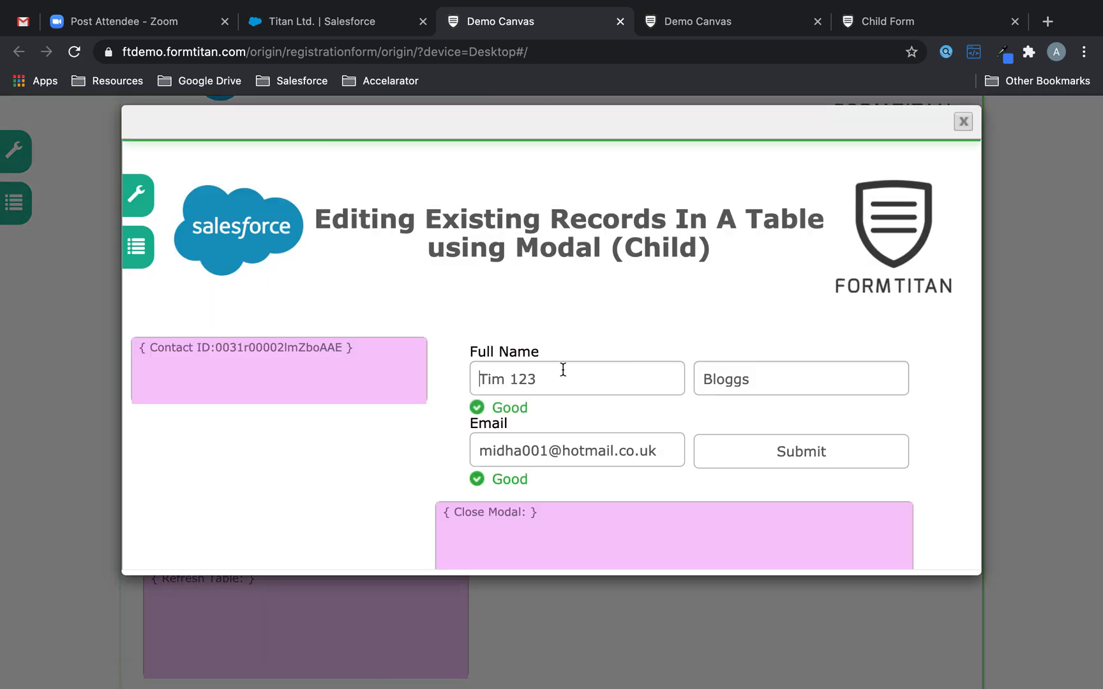
pyautogui.click(560, 379)
pyautogui.press('BackSpace')
pyautogui.press('BackSpace')
pyautogui.press('BackSpace')
pyautogui.press('BackSpace')
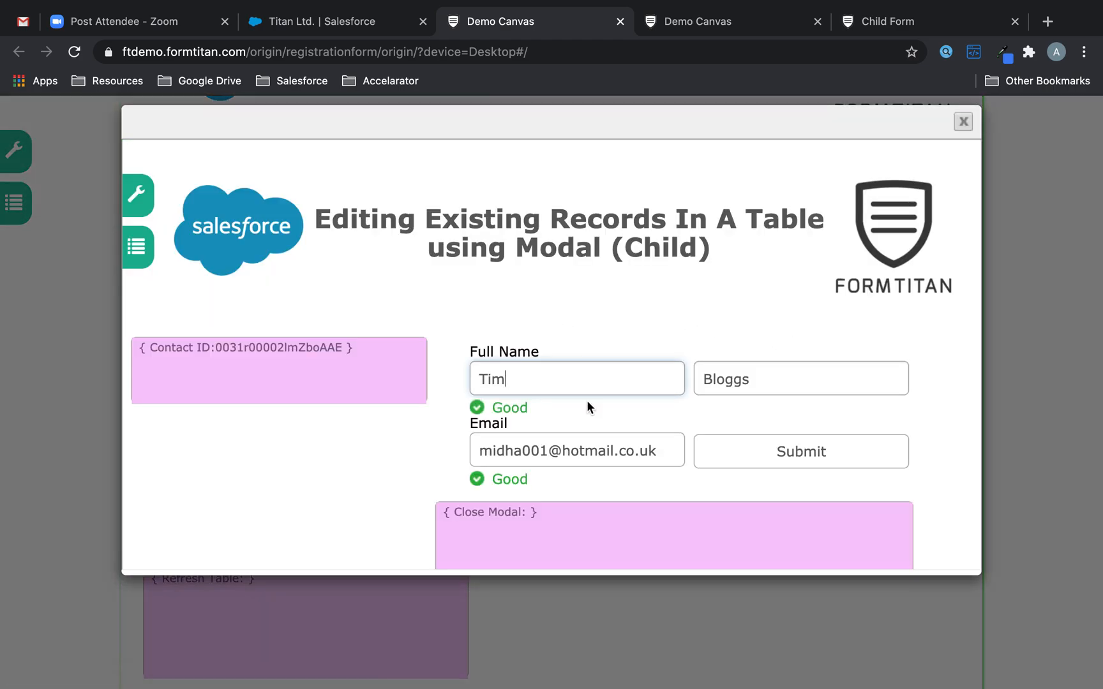
pyautogui.click(814, 451)
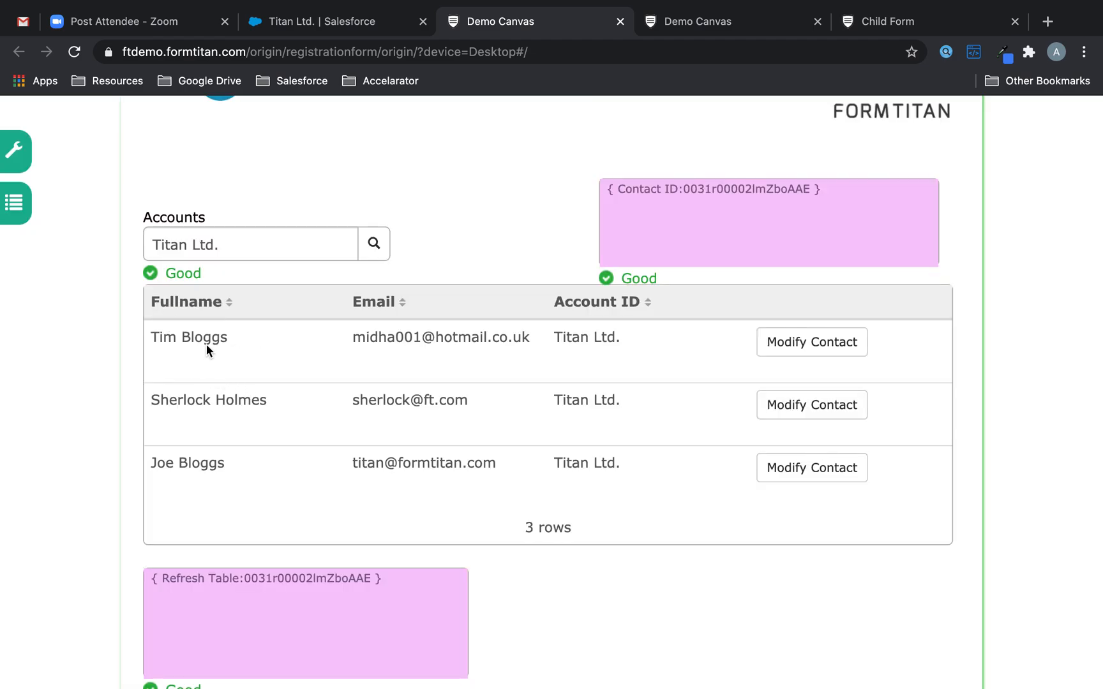
# - Append 11221 to the third contact's last name in the Modify Contact modal, submit it and check the contact's row in the parent table
pyautogui.click(844, 475)
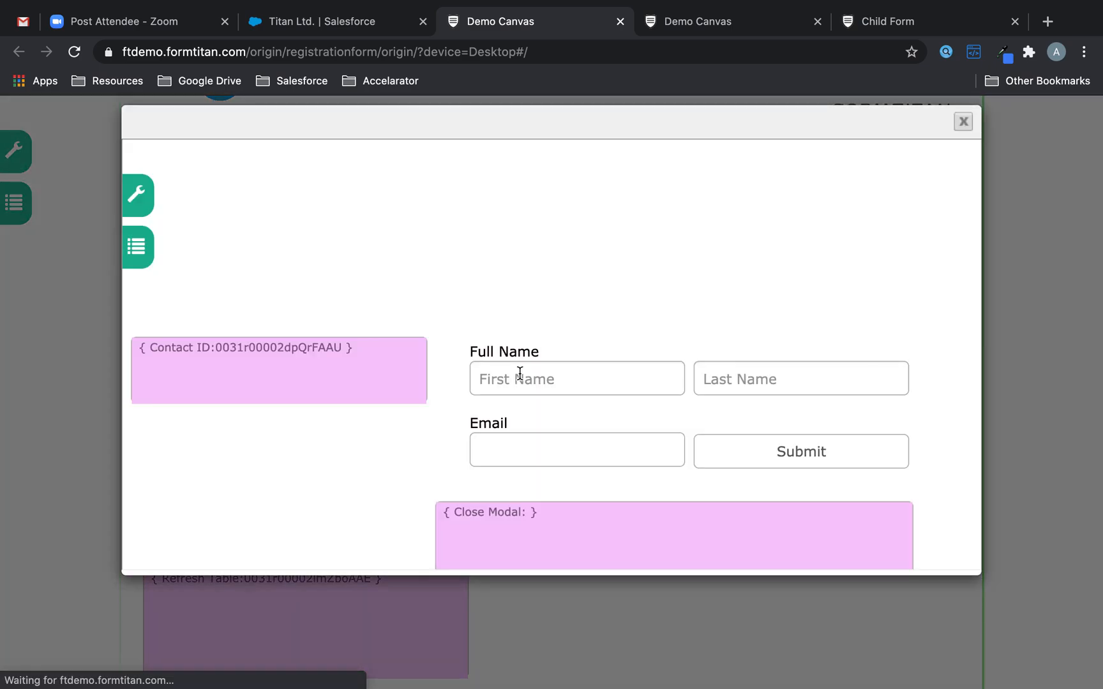
pyautogui.click(793, 379)
pyautogui.write('11221')
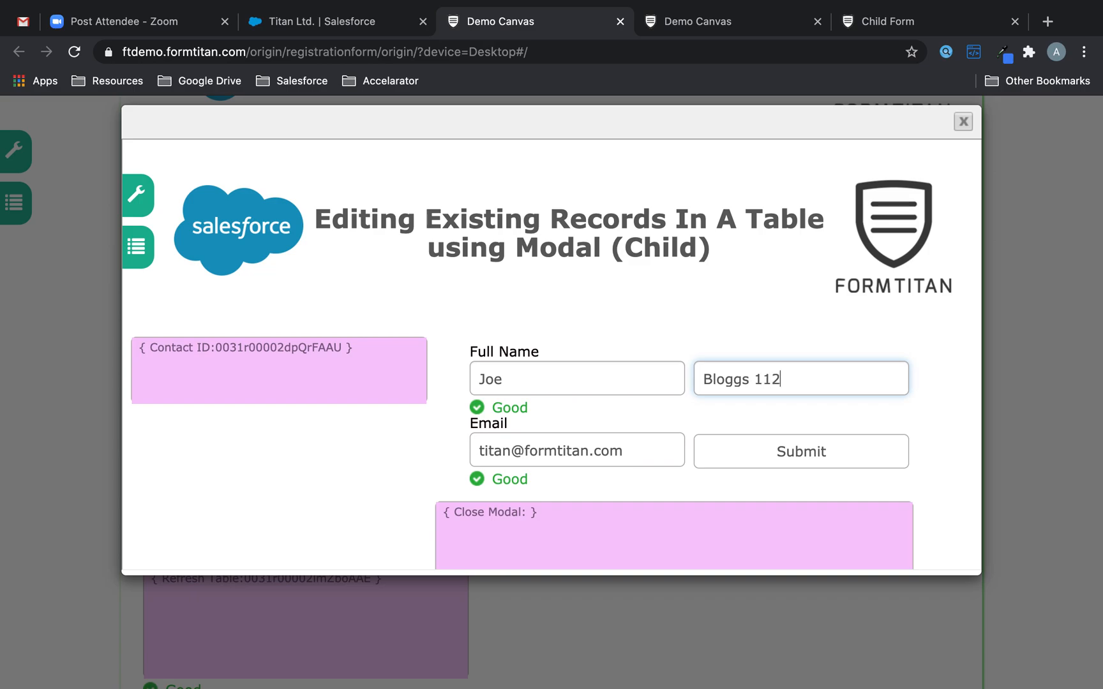
pyautogui.click(822, 450)
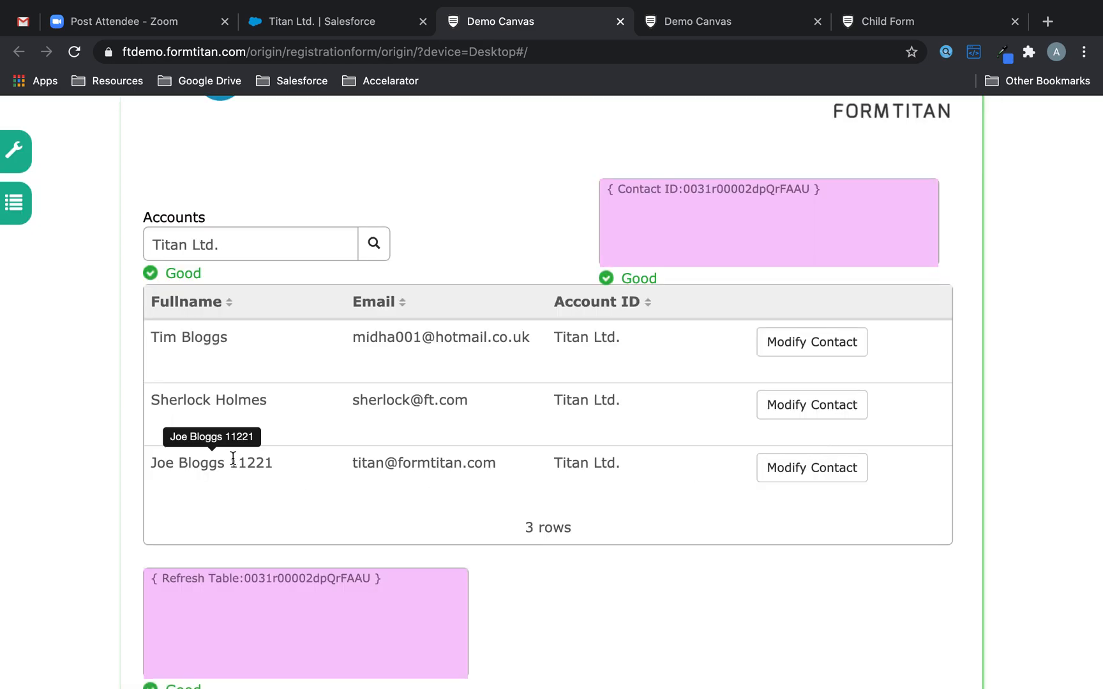
pyautogui.moveTo(230, 462); pyautogui.dragTo(282, 461)
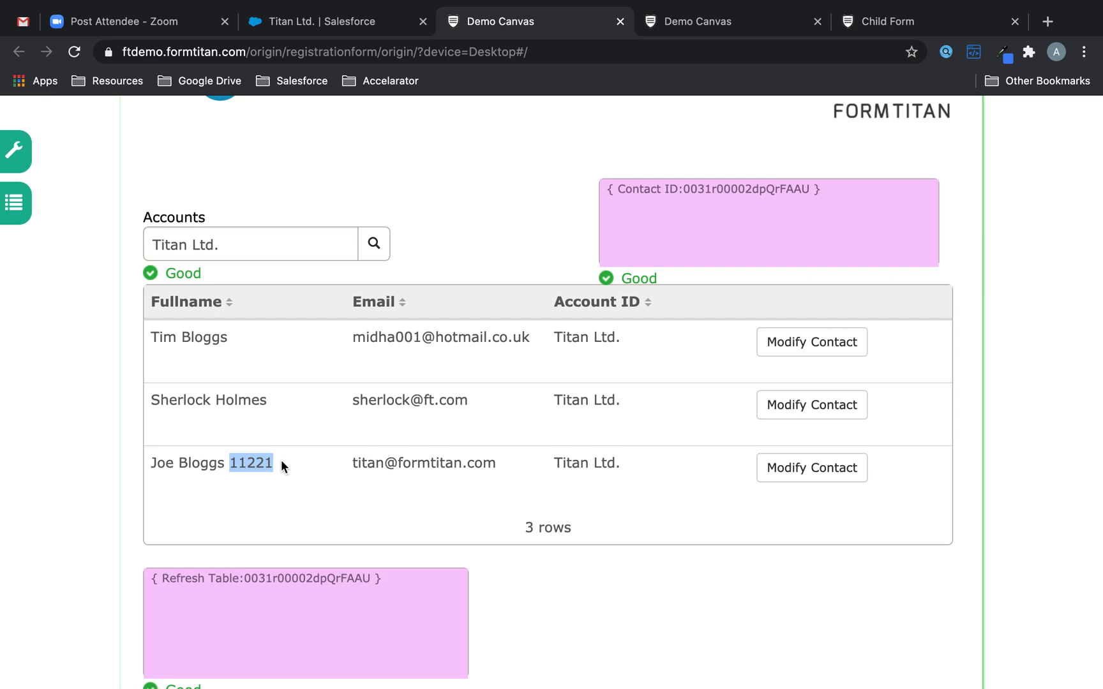
# - Return to the parent form in the form editor and look over its layout up to the header
pyautogui.click(691, 29)
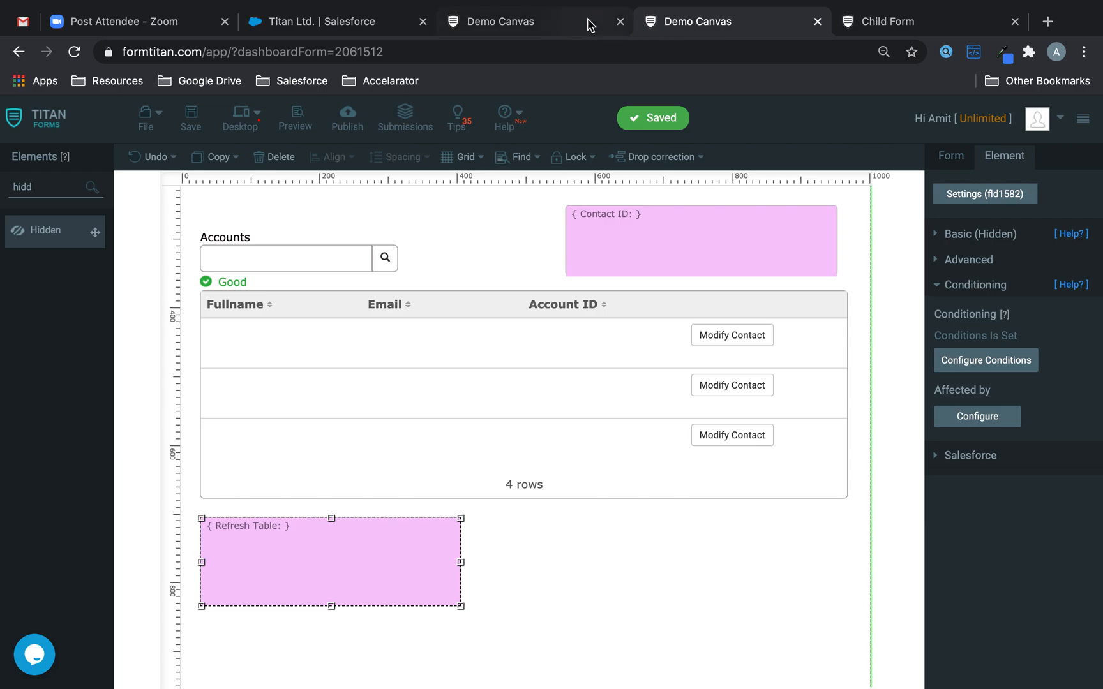
pyautogui.scroll(3, 642, 335)
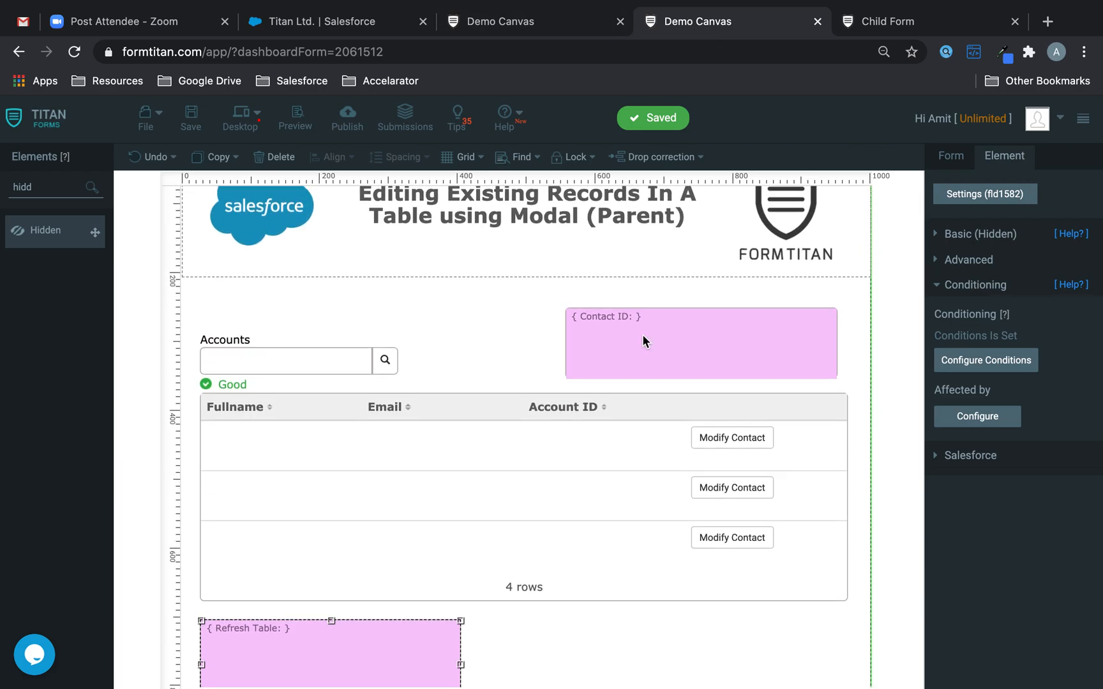
pyautogui.scroll(2, 642, 333)
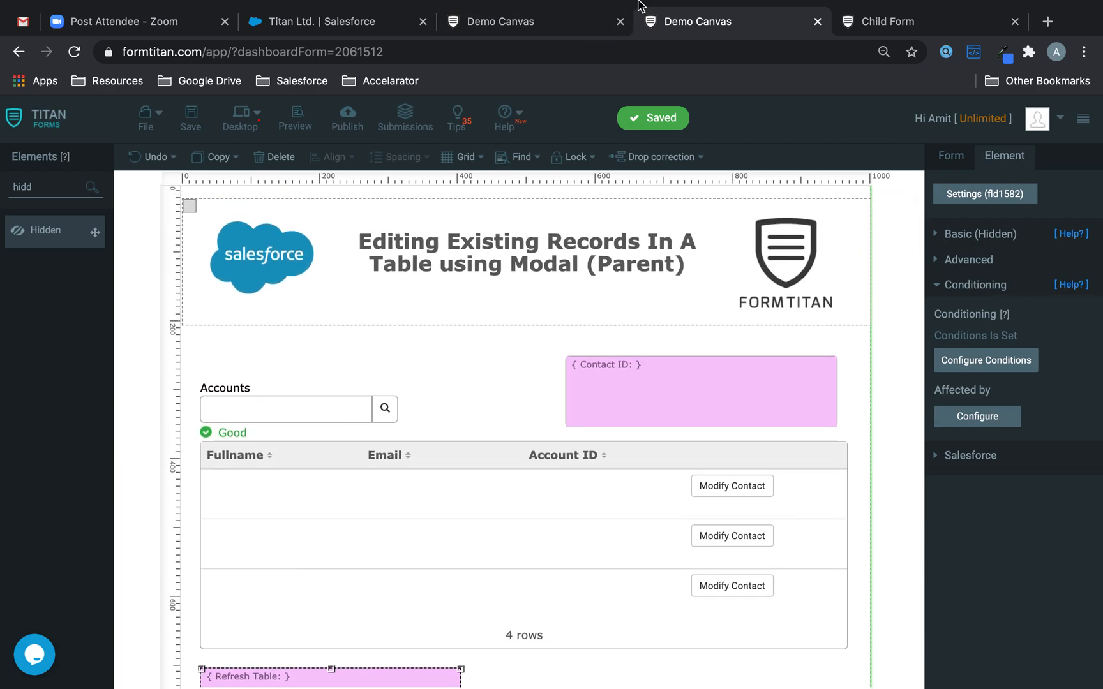